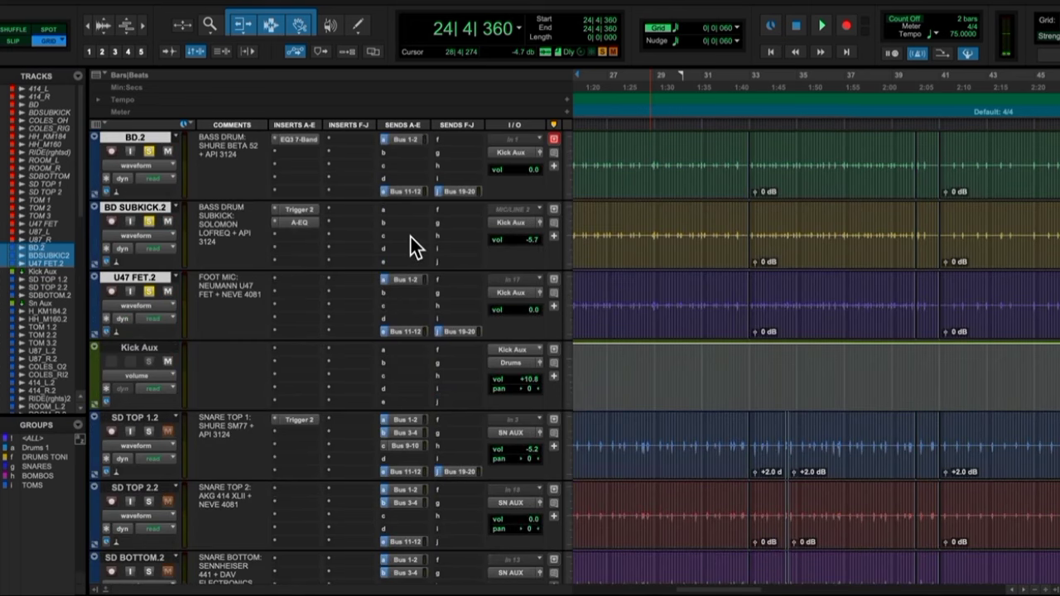
Unsolo the BD.2, BD SUBKICK.2 and U47 FET.2 tracks and reset the Kick Aux volume to 0.0 dB in its output window.
scroll(410, 237, down, 10)
scroll(399, 322, up, 10)
click(152, 149)
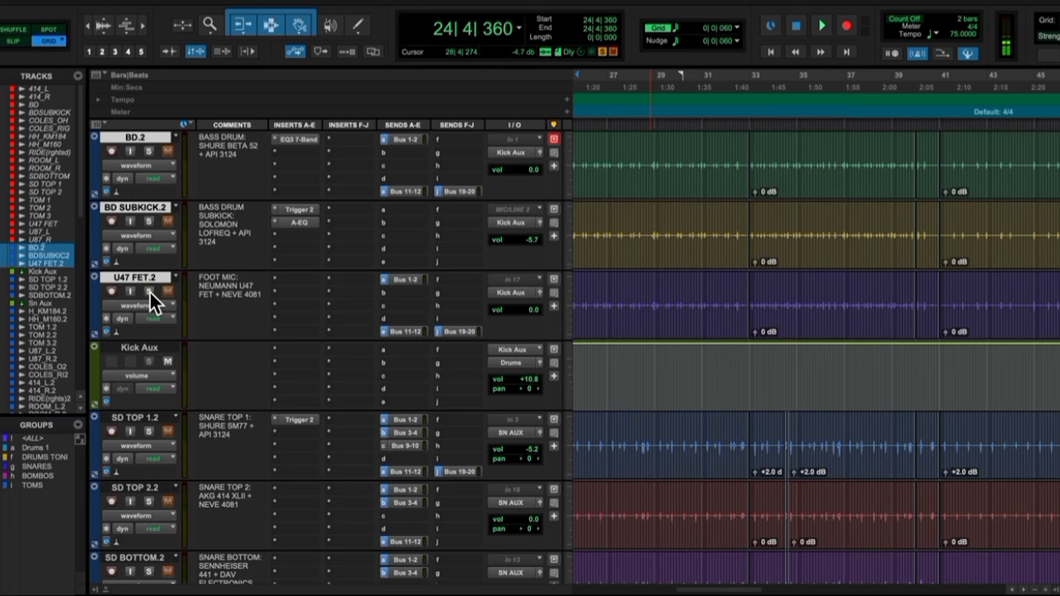
click(542, 385)
Play the unsoloed mix while looking over the other tracks, return to the kick tracks and stop playback.
scroll(549, 387, down, 15)
key(space)
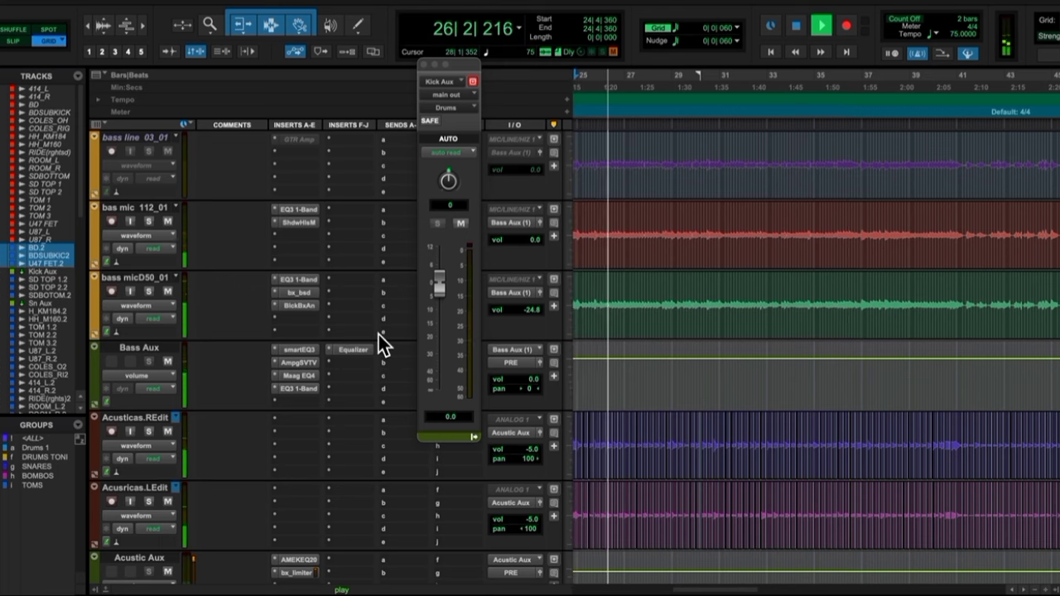
scroll(352, 405, up, 15)
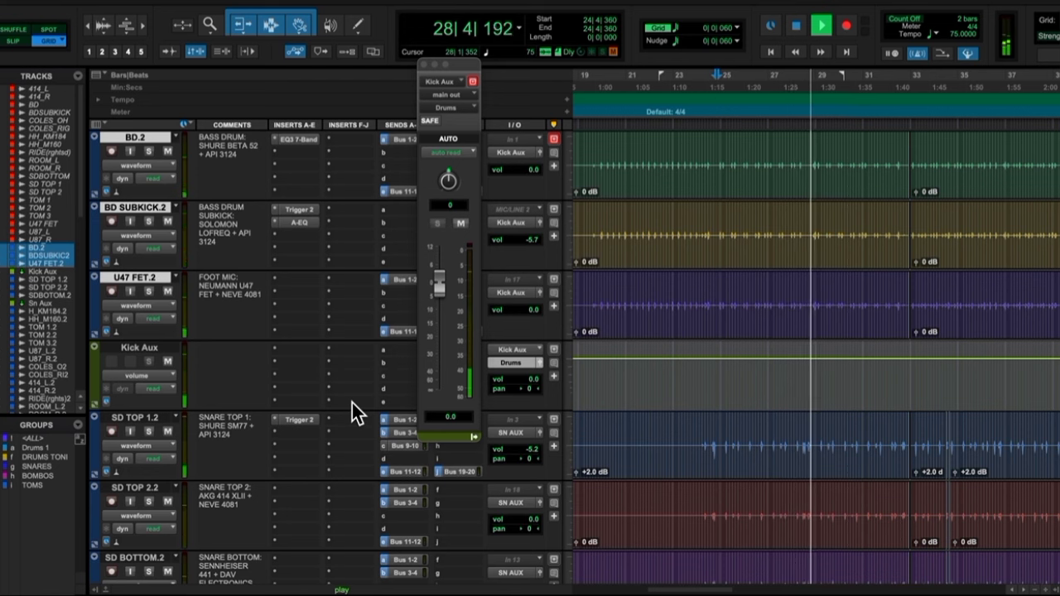
key(space)
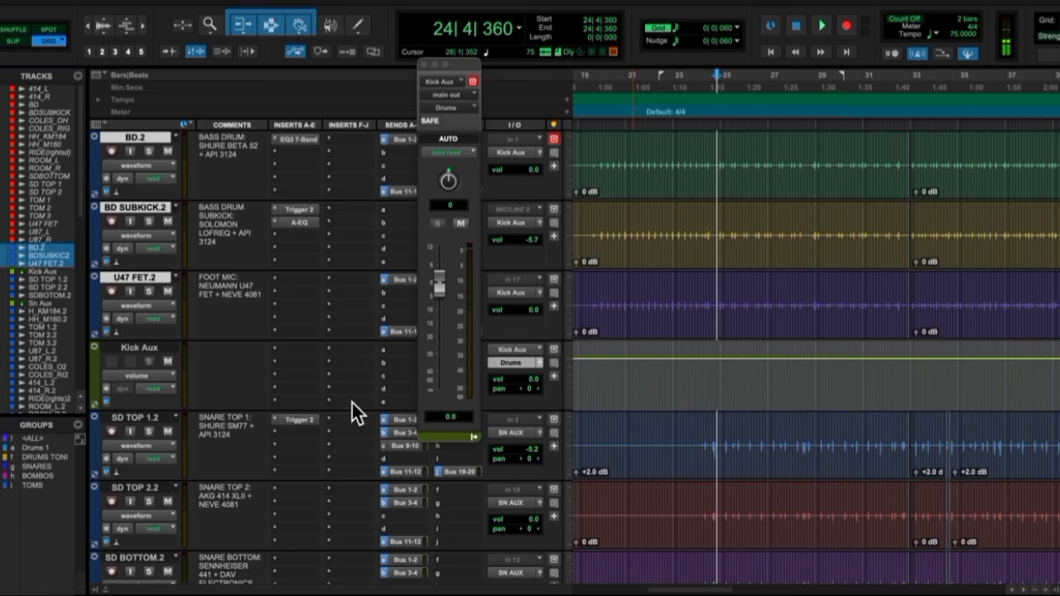
Open the HoRNet VU Meter MK4 insert on the Mix track and move its window clear of the Kick Aux output window.
scroll(352, 403, down, 15)
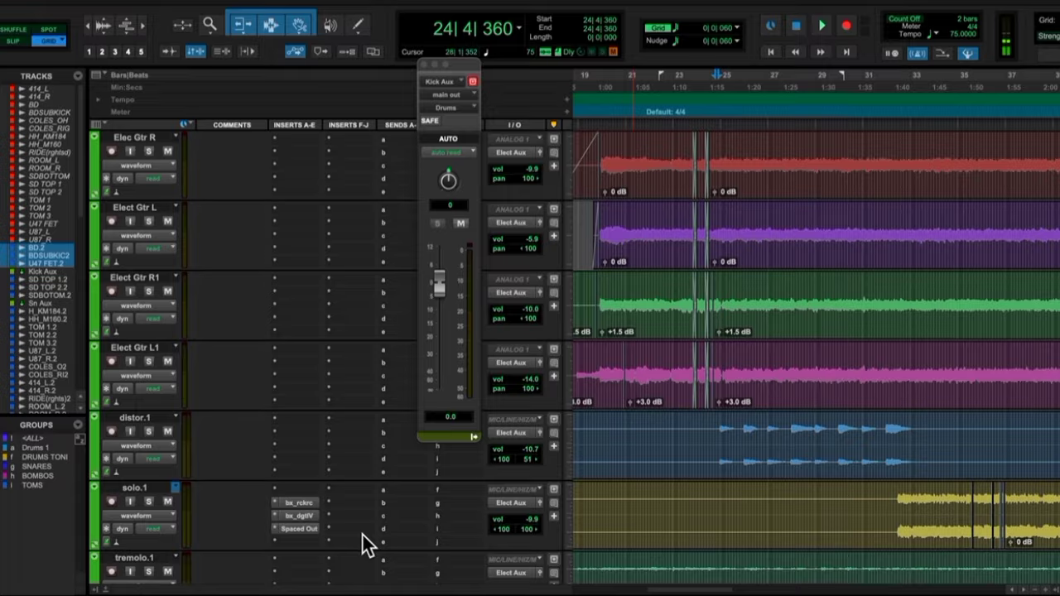
scroll(363, 535, down, 5)
click(363, 367)
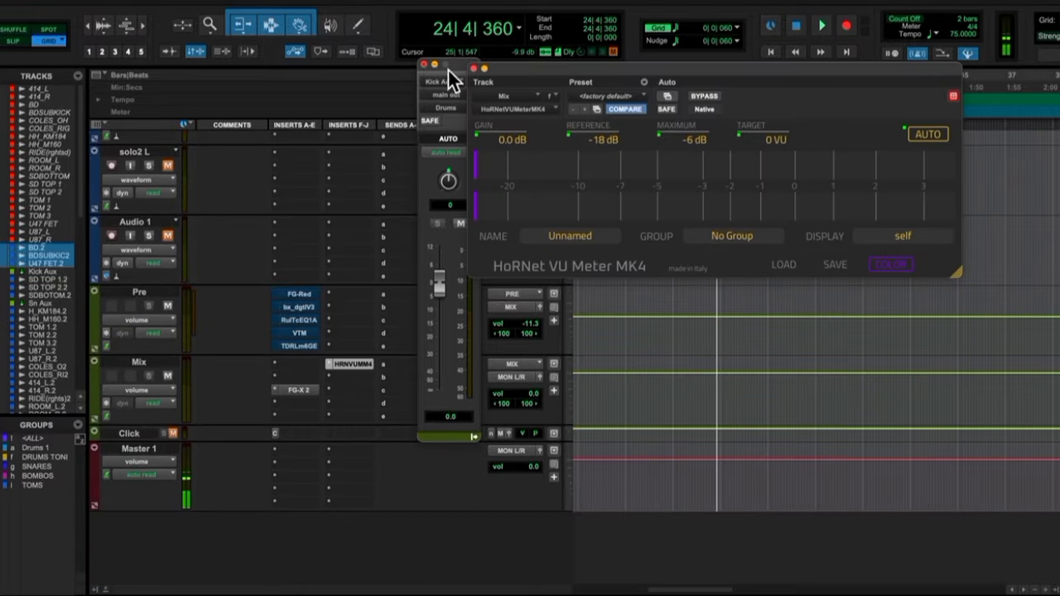
drag(548, 73, 645, 74)
Solo the kick tracks BD.2, BD SUBKICK.2 and U47 FET.2 and reposition the VU meter window over the timeline.
scroll(245, 249, up, 15)
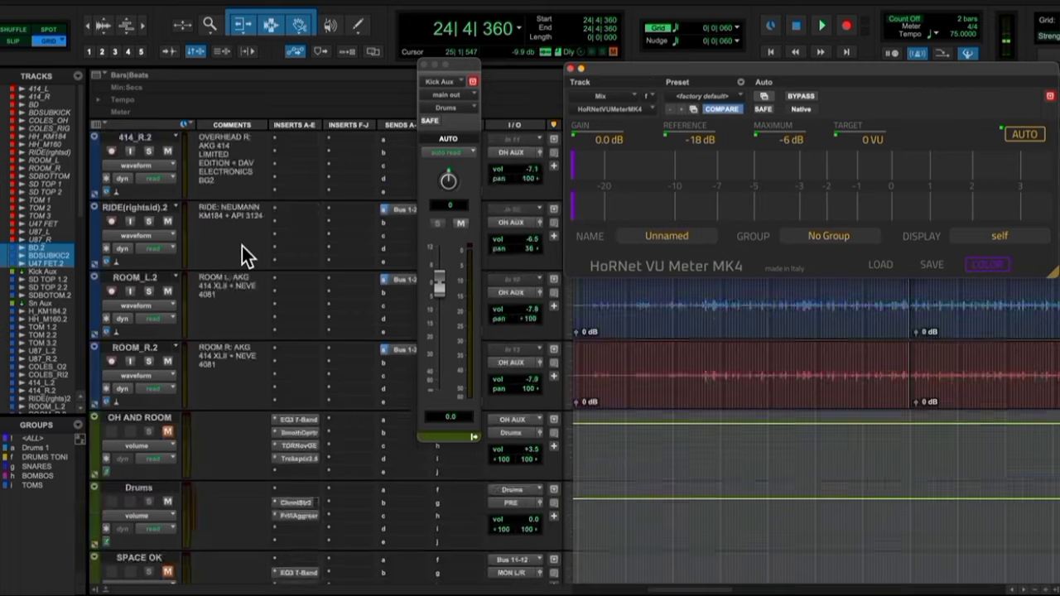
click(150, 150)
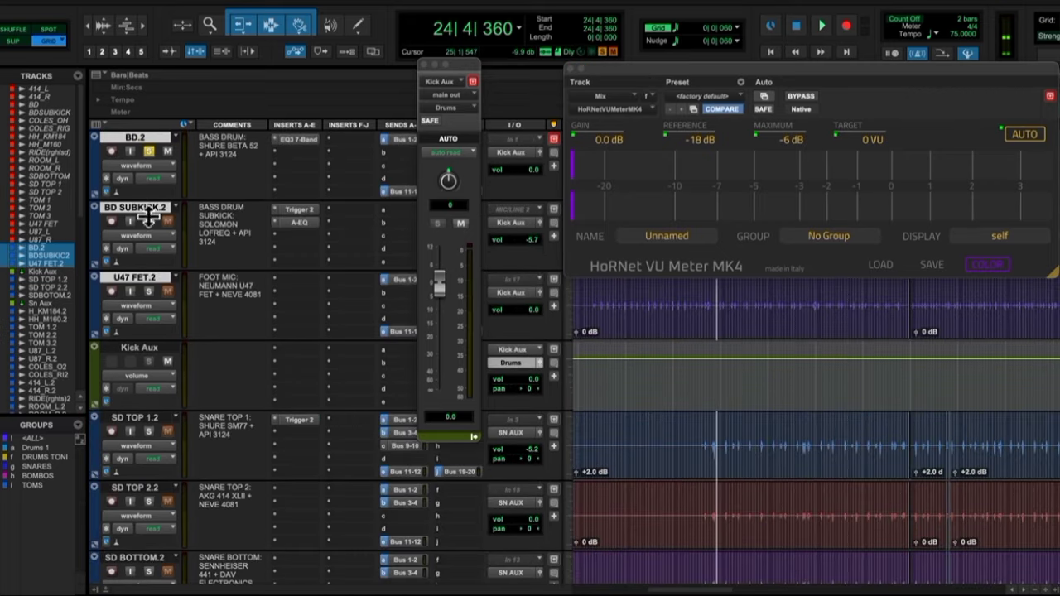
click(150, 223)
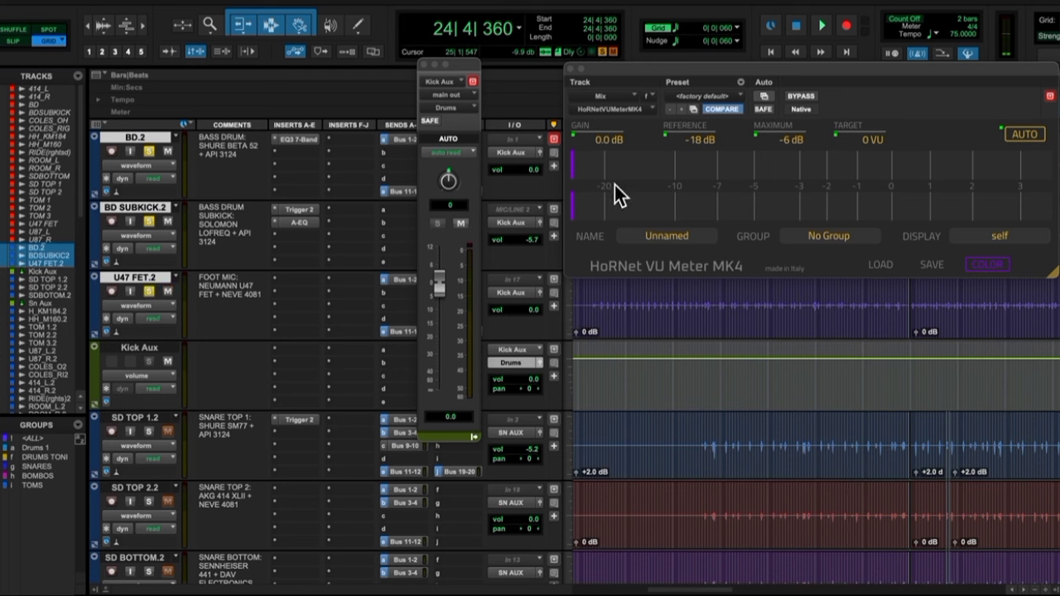
drag(755, 66, 723, 65)
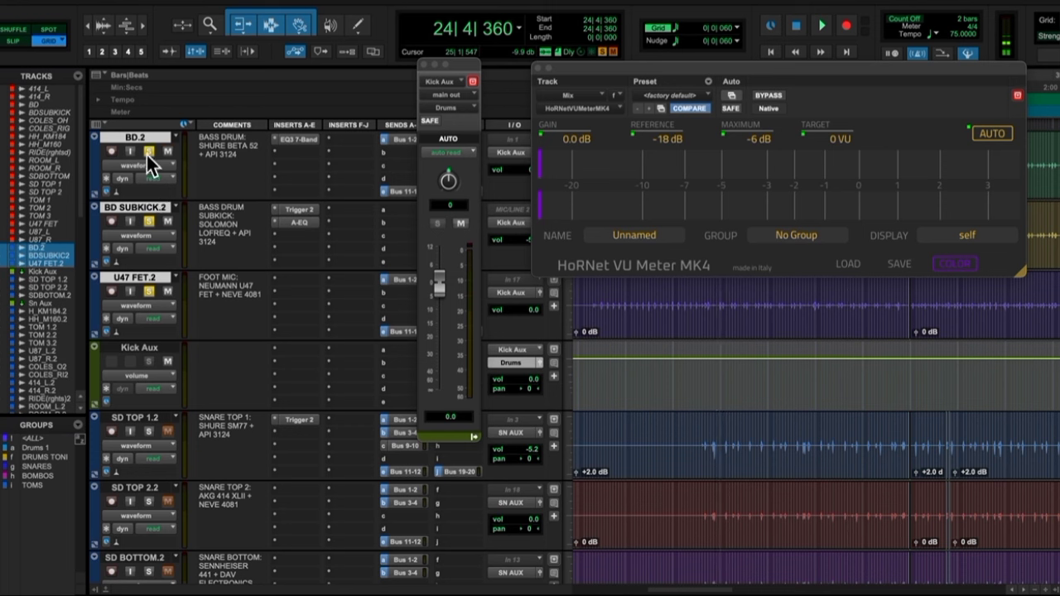
Play the soloed kick tracks and check their combined level on the VU meter.
key(space)
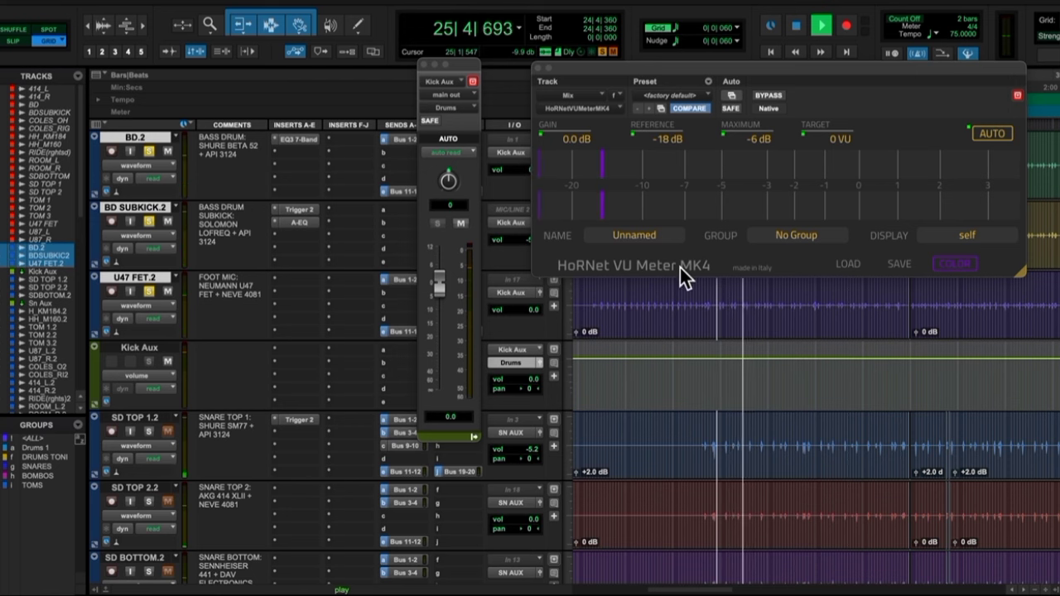
key(space)
key(space)
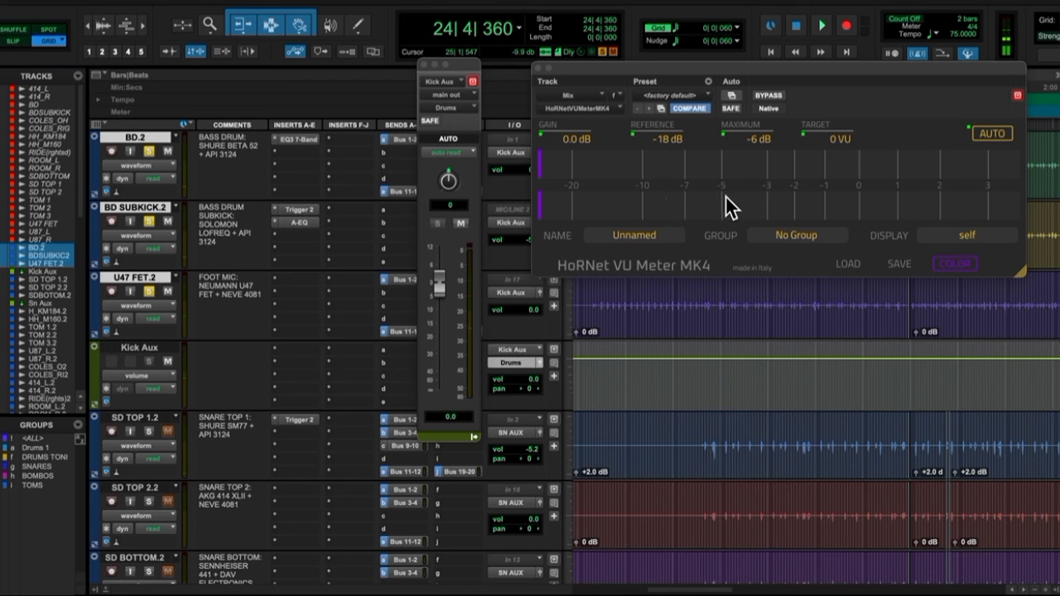
Set the Kick Aux volume to +11.0 dB and close the VU meter window.
click(450, 417)
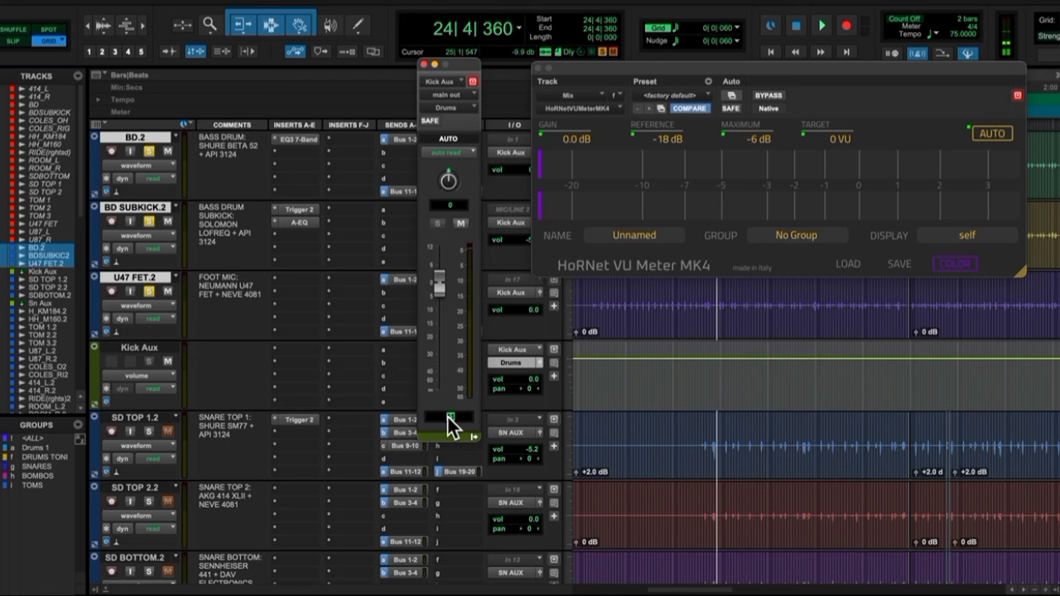
key(Return)
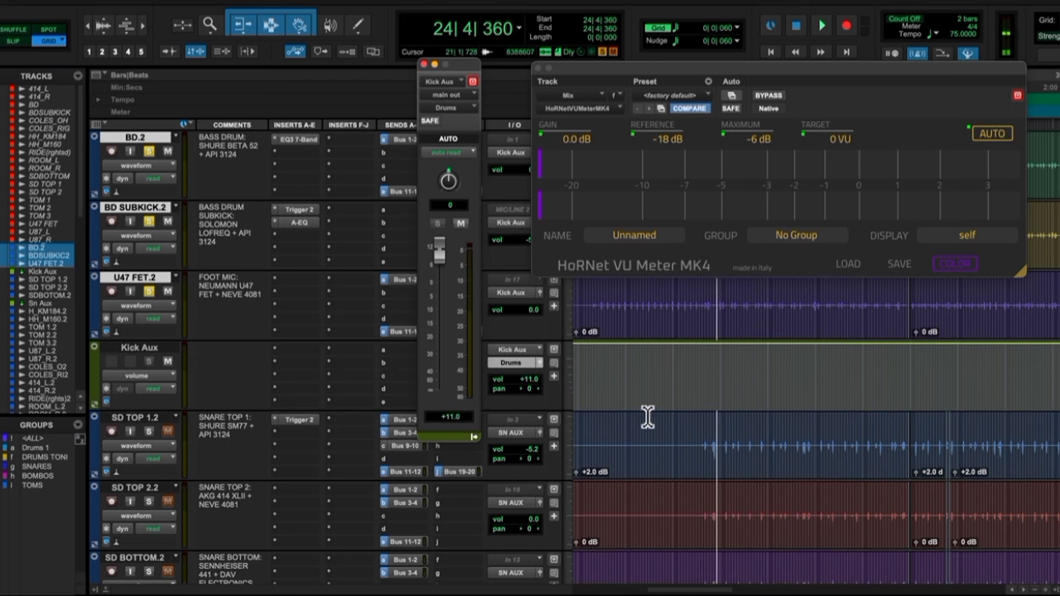
click(539, 68)
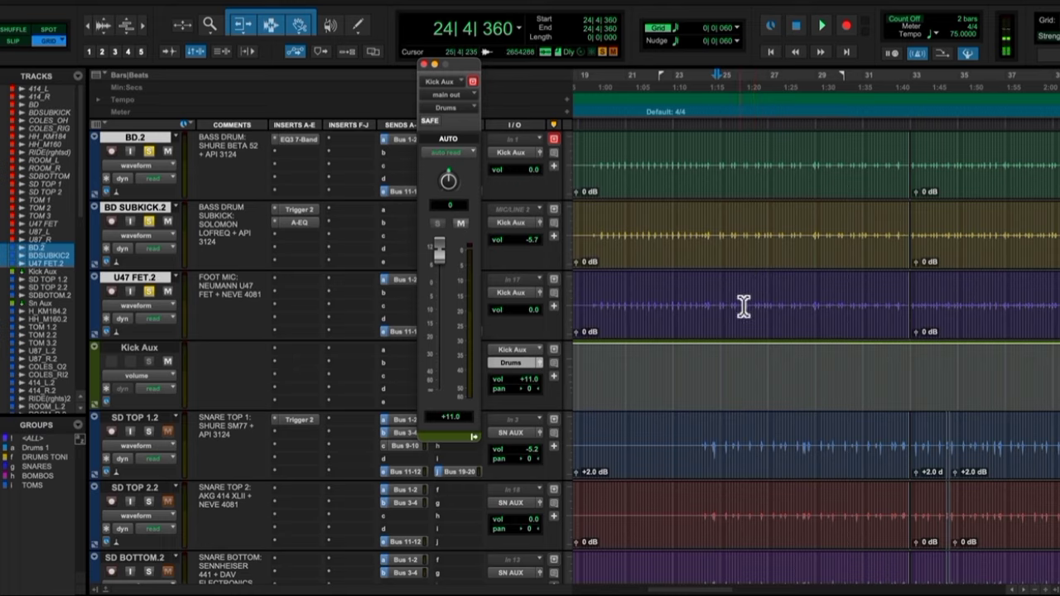
Play the soloed kick tracks and inspect the A-EQ and Trigger 2 plug-in settings on BD SUBKICK.2.
scroll(844, 253, right, 2)
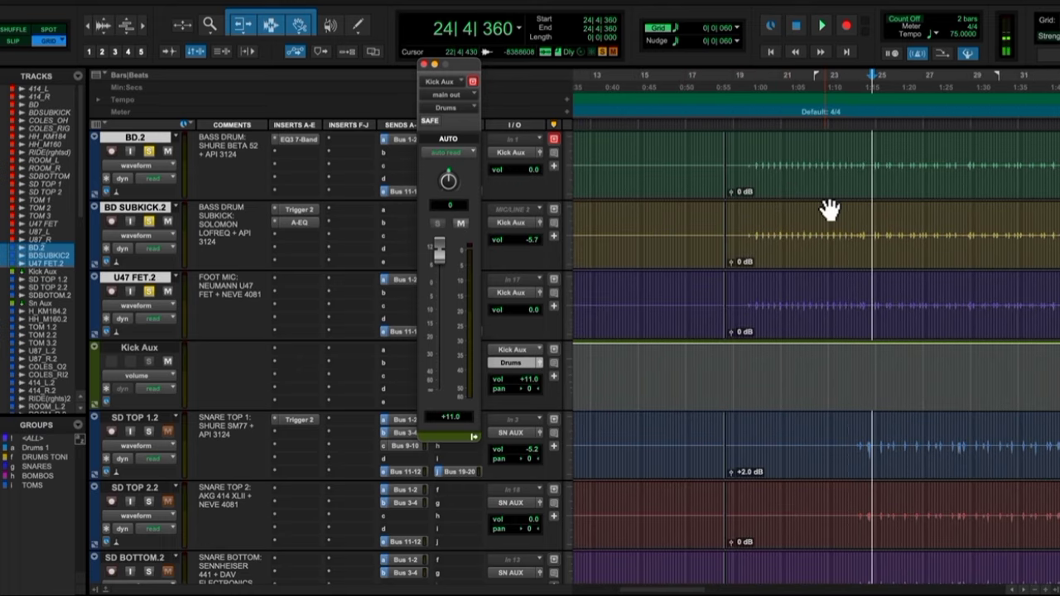
scroll(829, 209, right, 3)
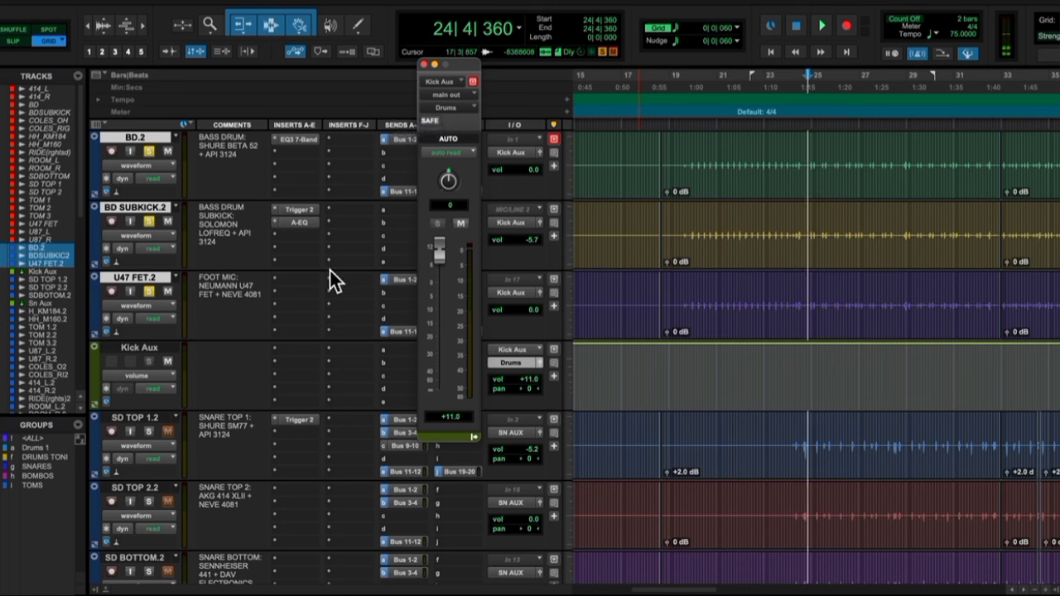
key(space)
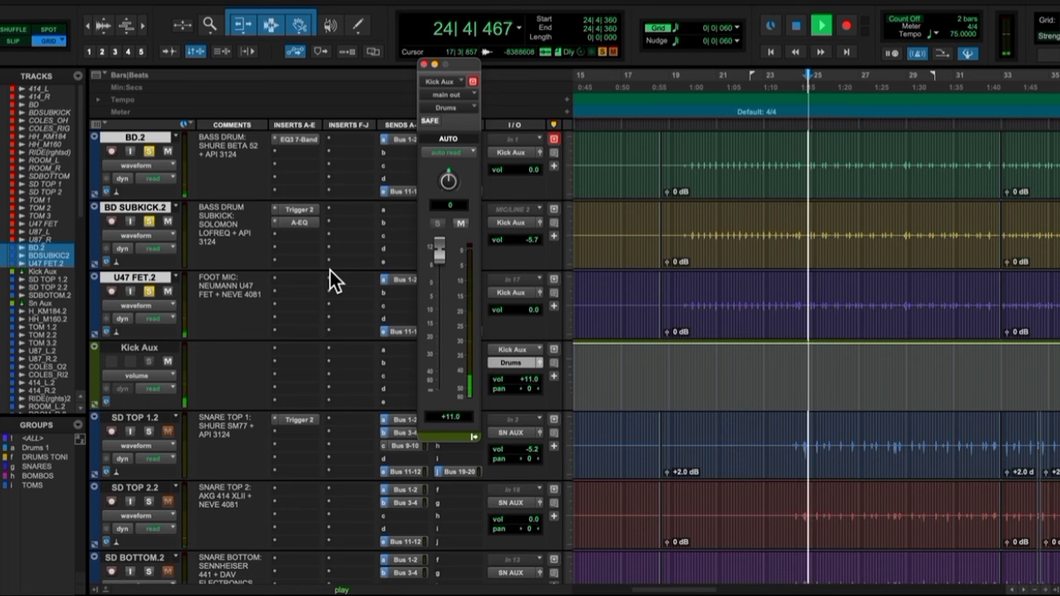
click(307, 226)
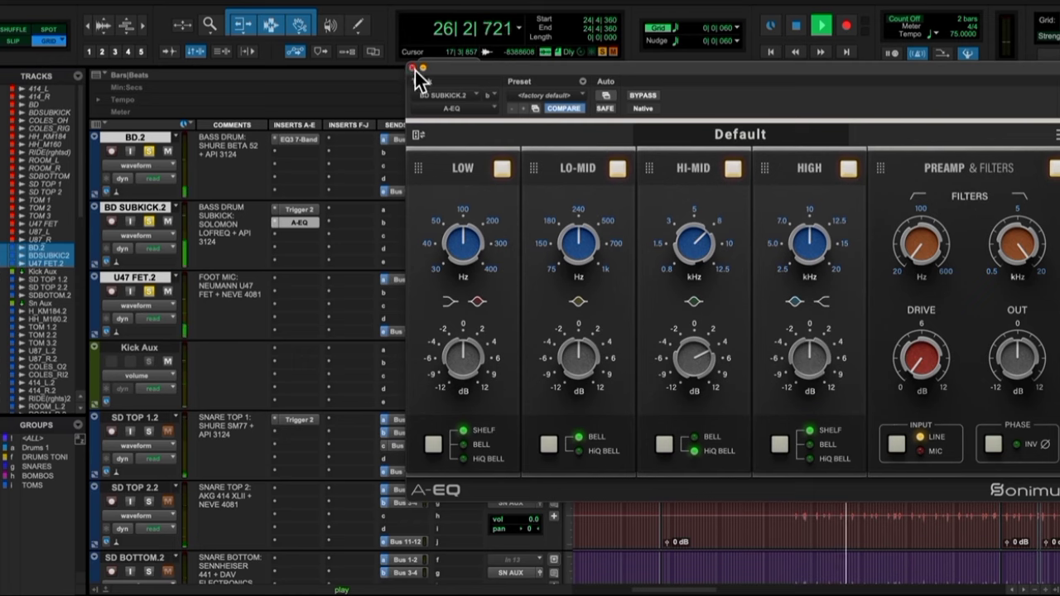
click(413, 68)
click(304, 210)
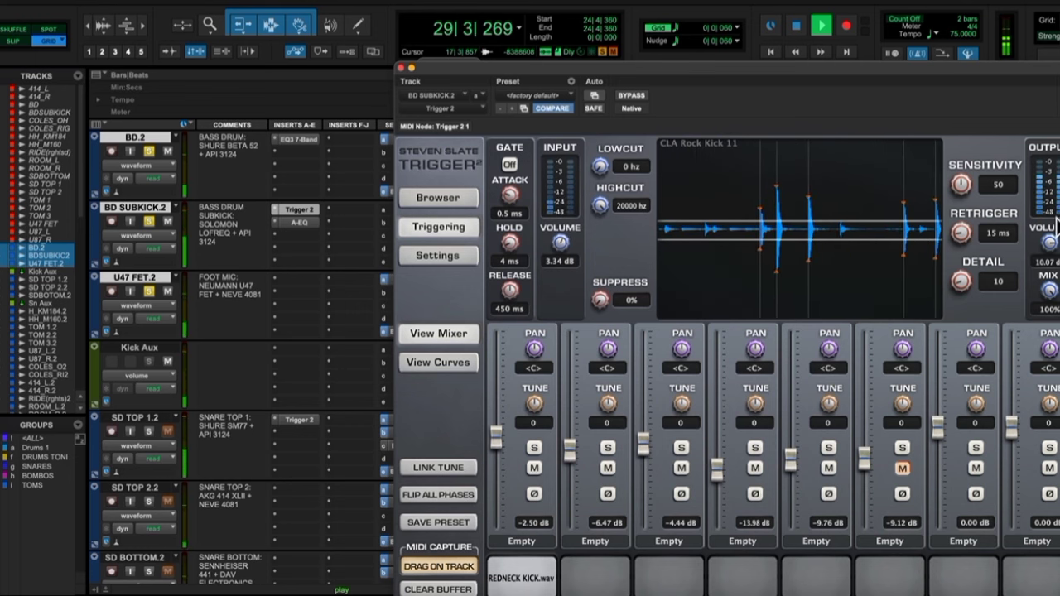
click(403, 70)
key(space)
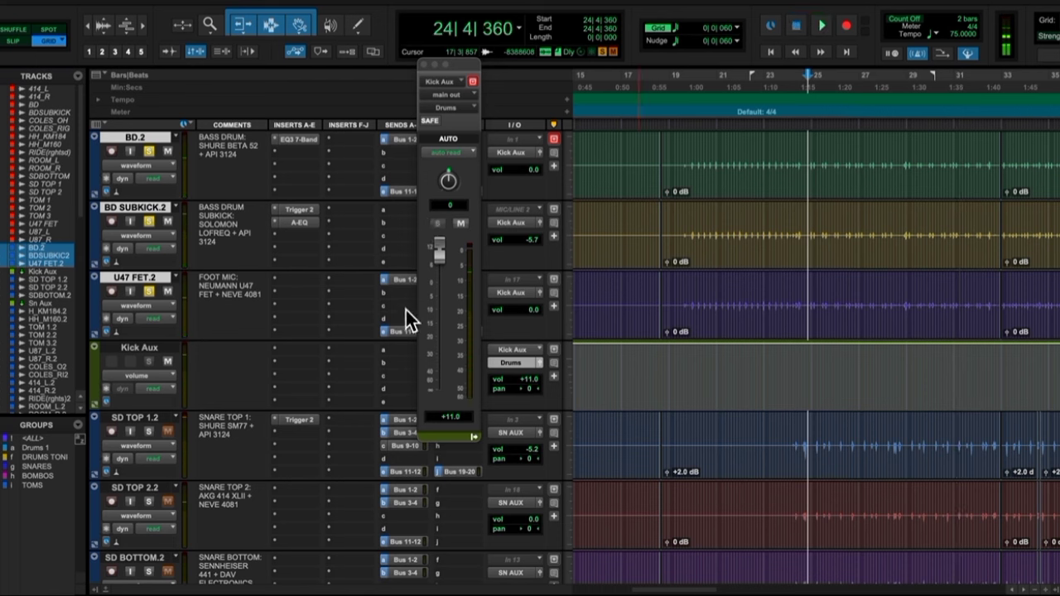
Close the Kick Aux output window, reopen the HoRNet VU Meter MK4 on the Mix track and play the soloed kicks.
click(426, 66)
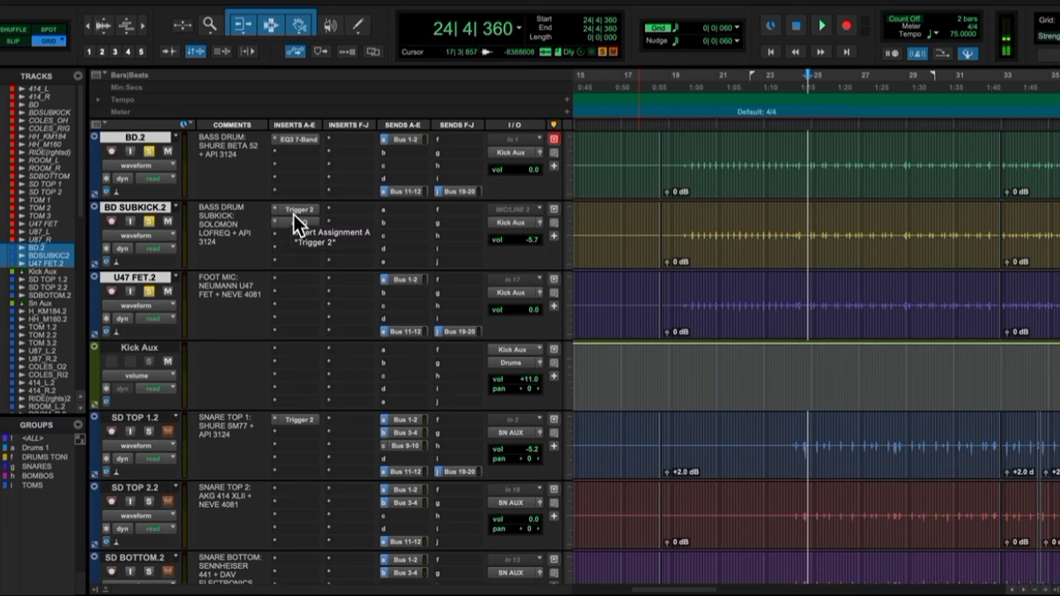
scroll(328, 383, down, 15)
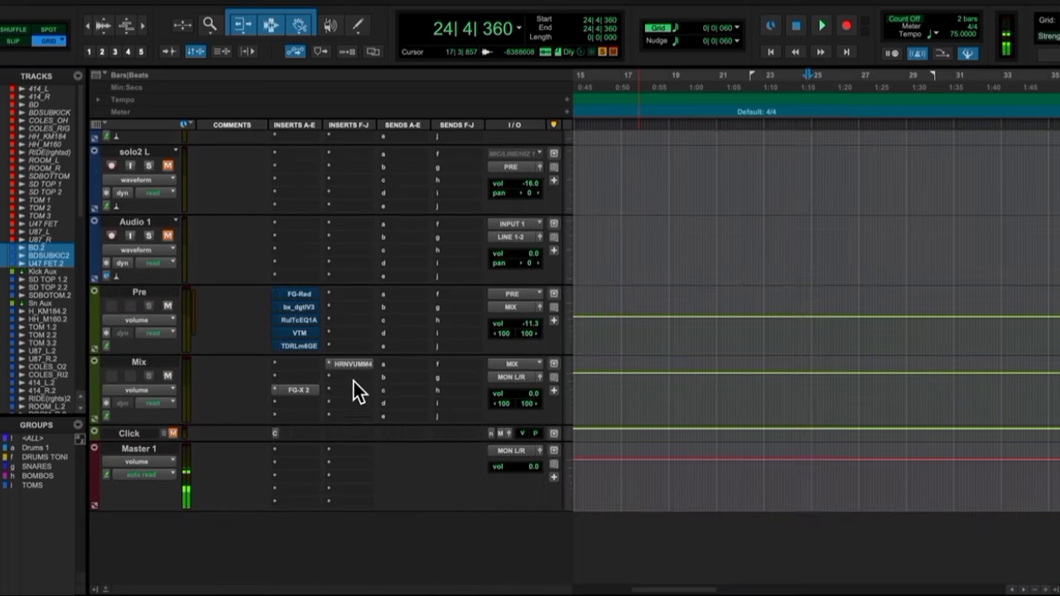
click(359, 364)
scroll(356, 363, up, 15)
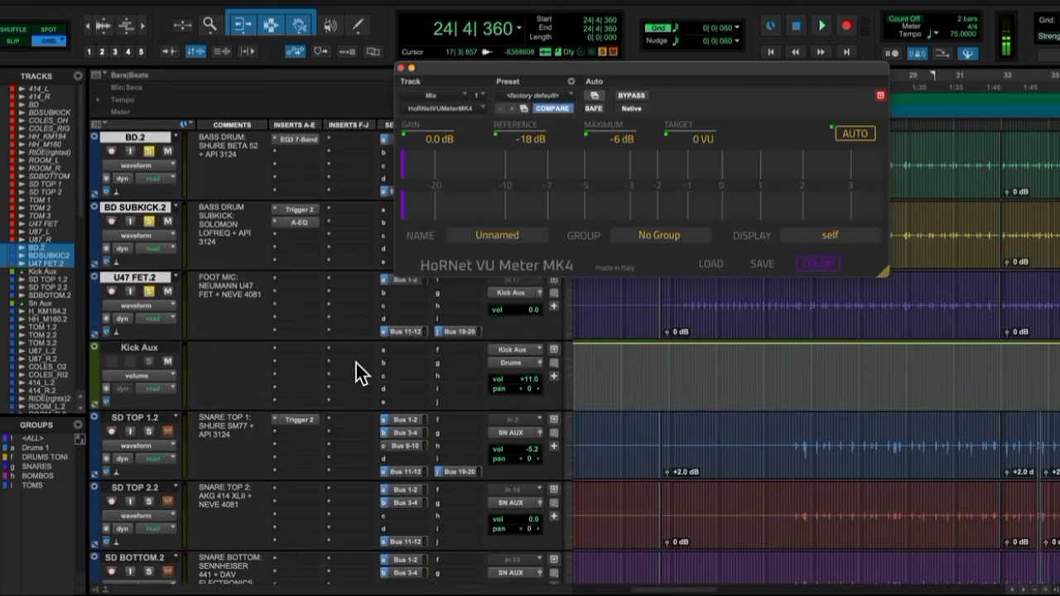
key(space)
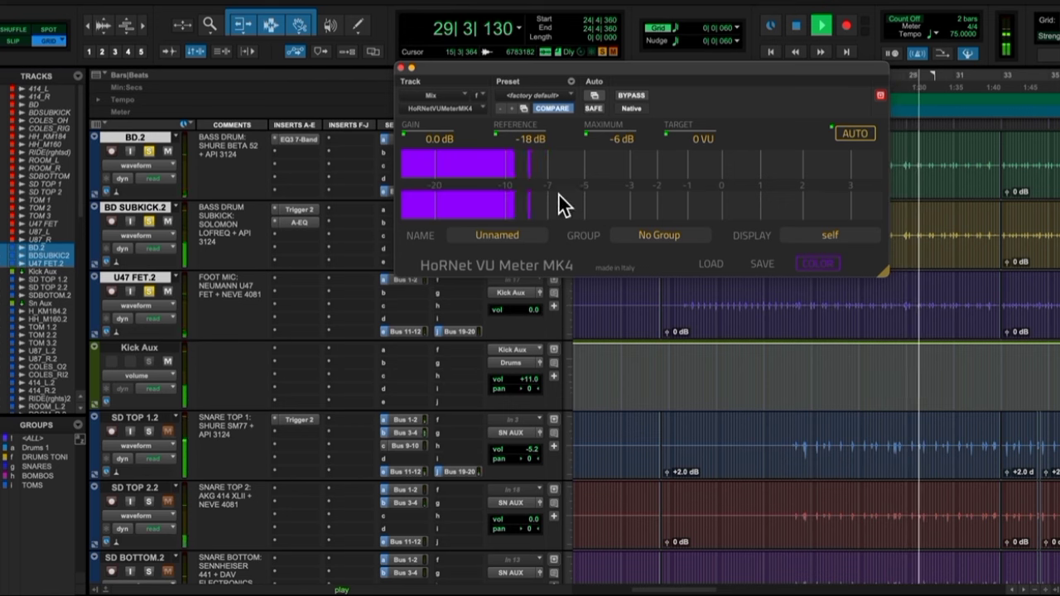
Solo the bass tracks bas mic 112_01 and bas micD50_01 along with the kicks during playback.
scroll(279, 284, down, 3)
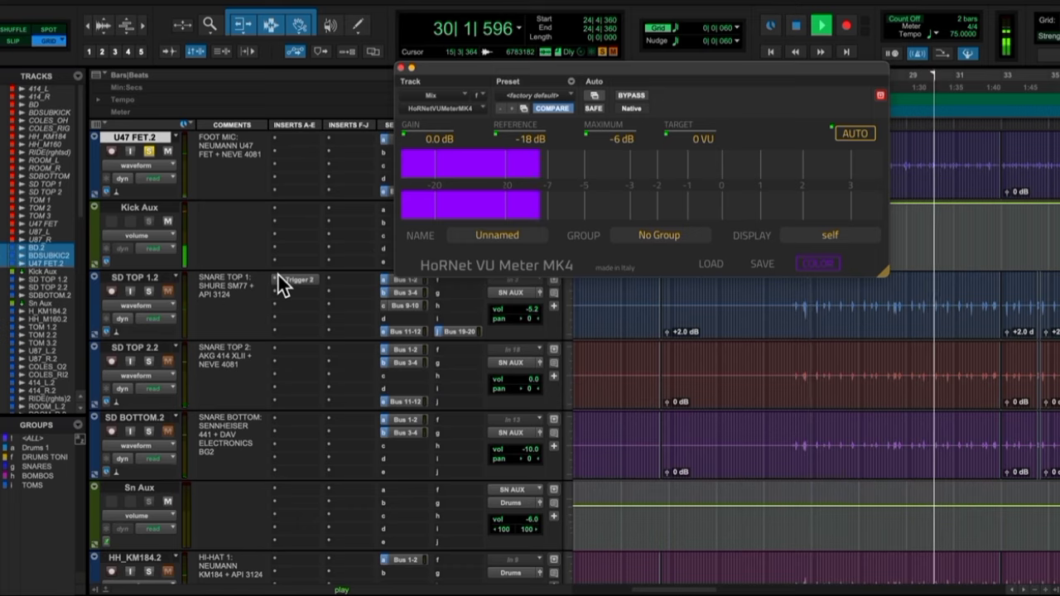
scroll(278, 281, down, 6)
scroll(278, 275, down, 12)
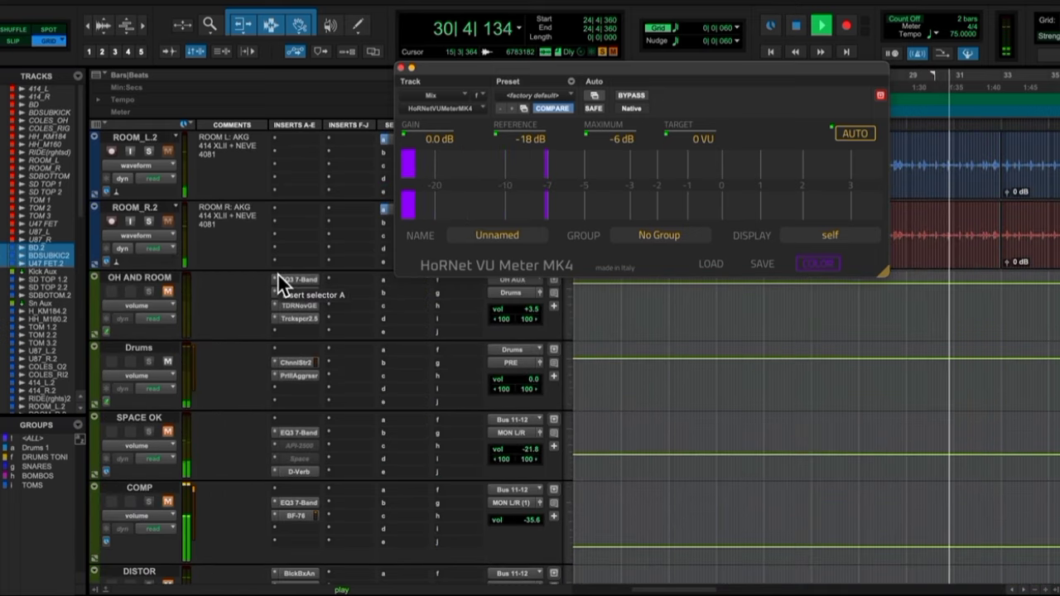
scroll(278, 275, down, 10)
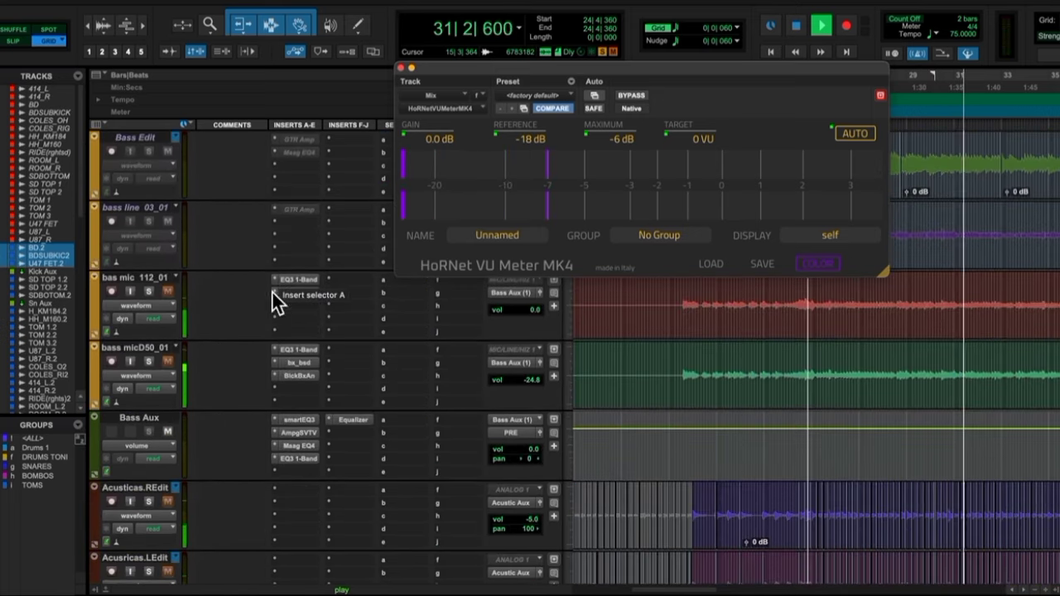
click(150, 292)
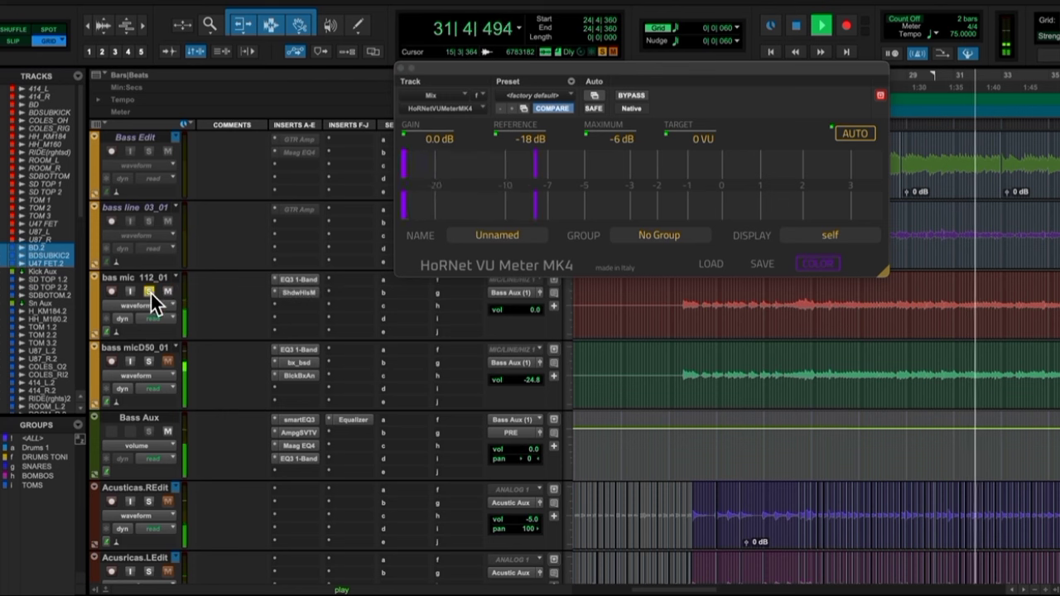
click(149, 361)
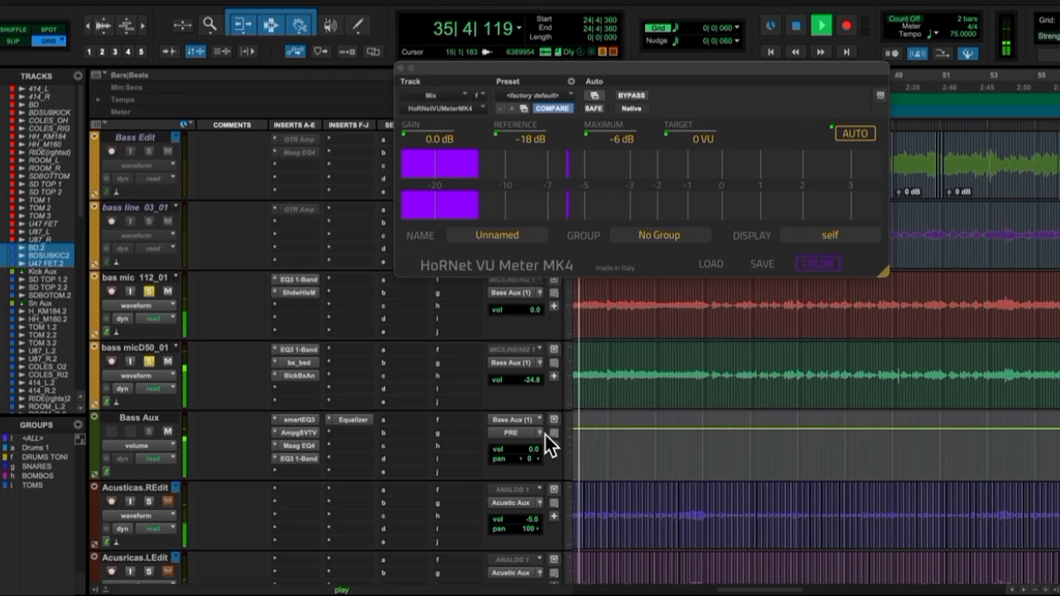
Raise the Bass Aux volume to +4.0 dB against the VU meter, close its output window and stop playback.
click(547, 434)
drag(445, 283, 444, 270)
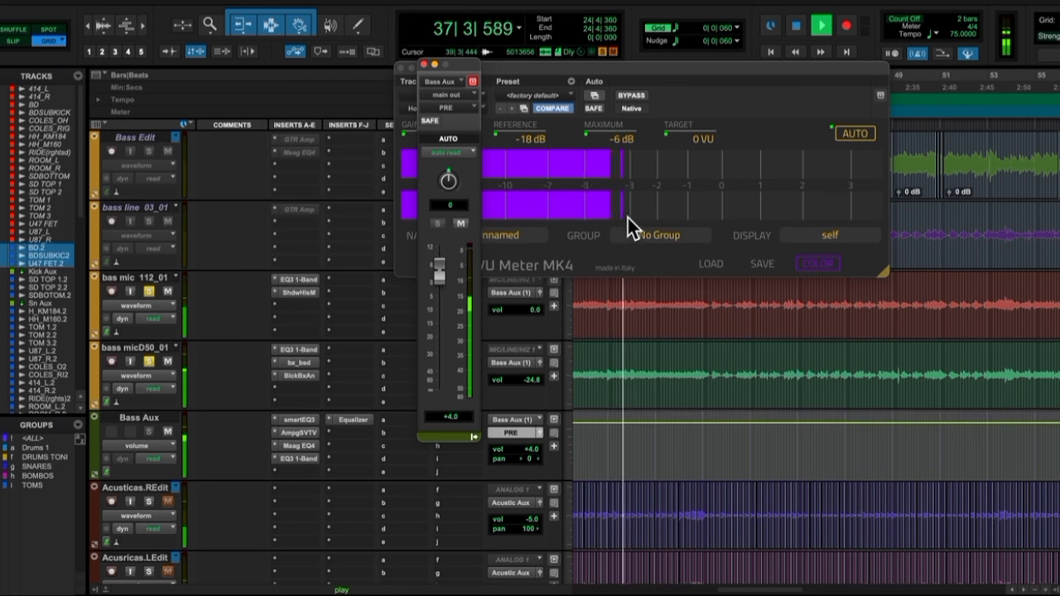
click(424, 65)
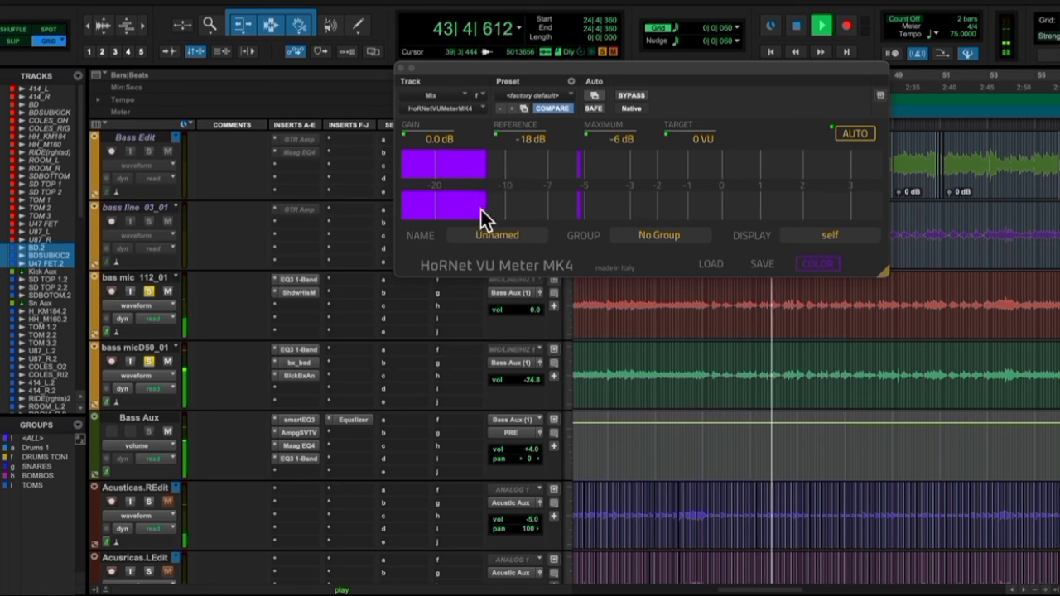
key(space)
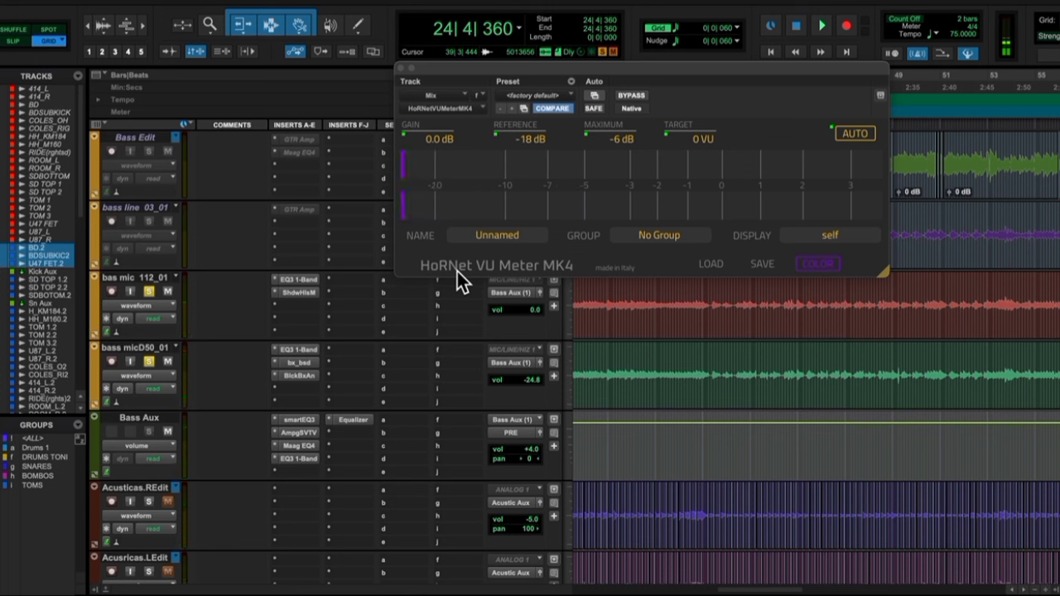
Solo the snare tracks SD TOP 1.2, SD TOP 2.2 and SD BOTTOM.2 along with the kick and bass and start playback.
scroll(268, 242, up, 15)
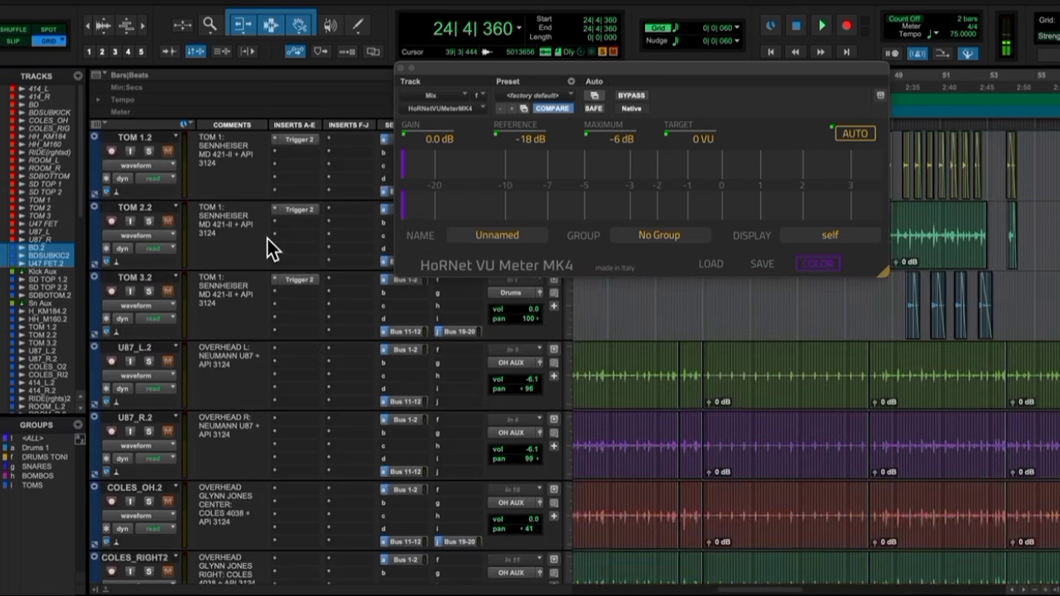
scroll(267, 238, up, 4)
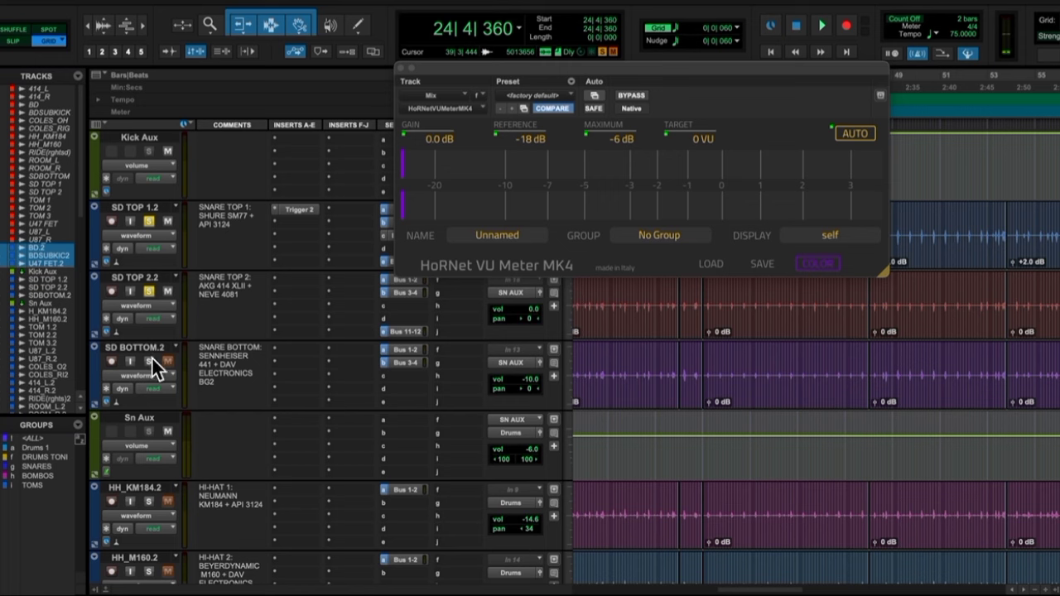
key(space)
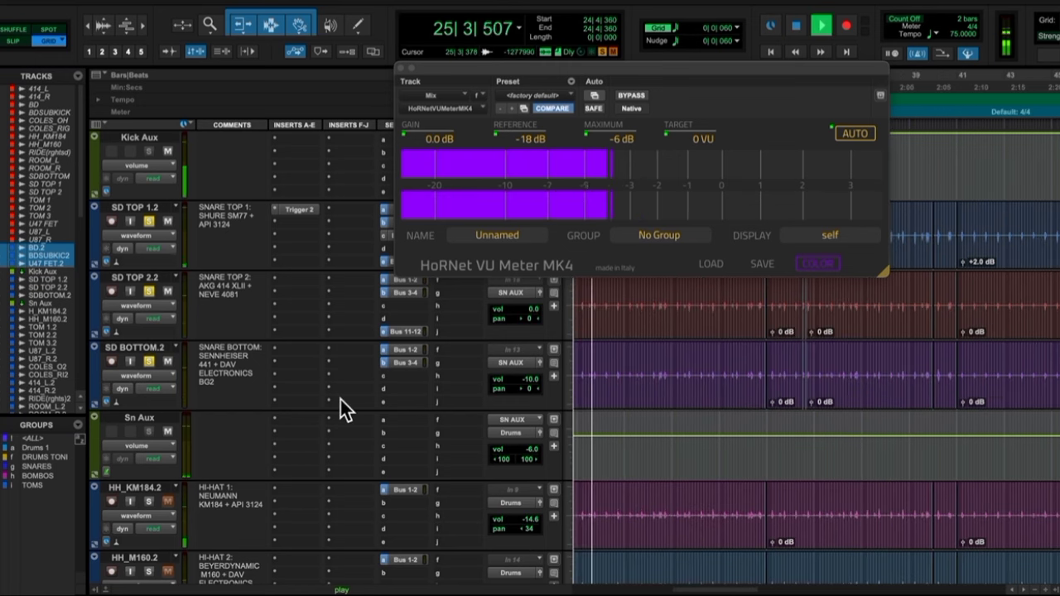
Raise the Sn Aux volume to +7.2 dB against the VU meter and close its output window.
click(540, 432)
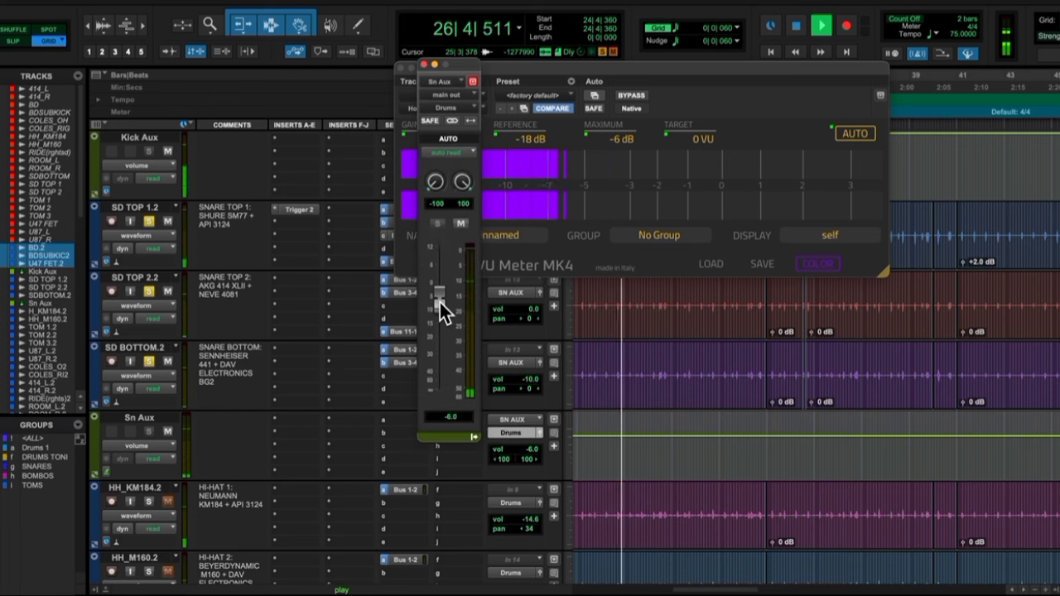
drag(442, 301, 438, 267)
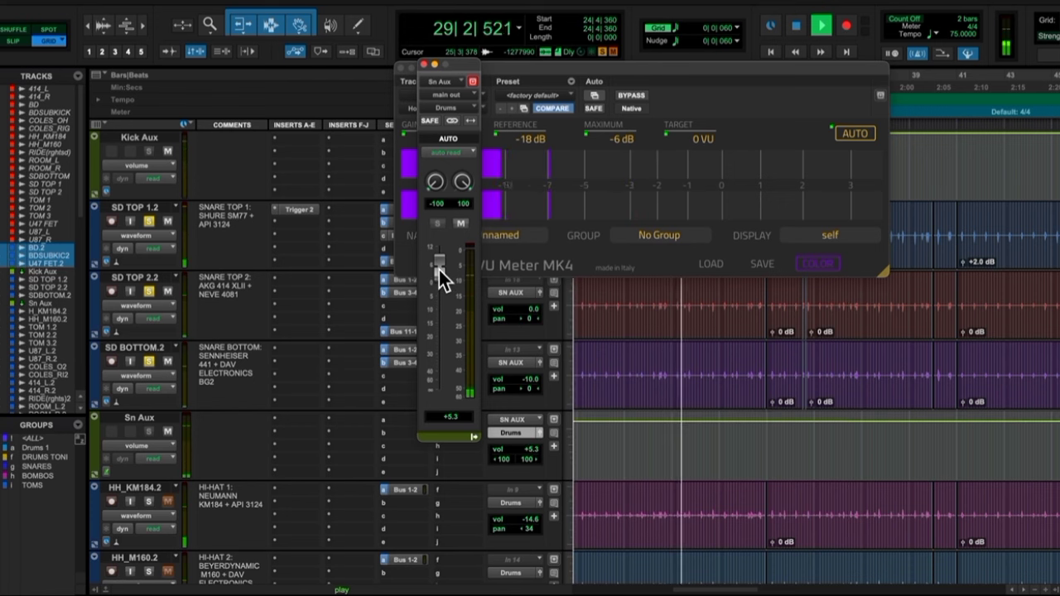
drag(442, 269, 439, 265)
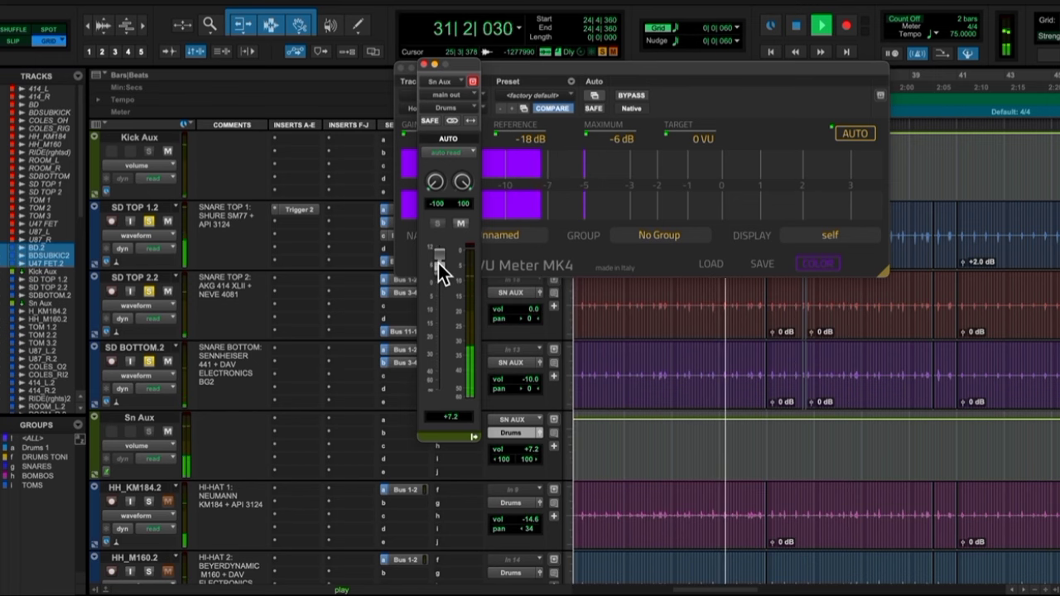
click(424, 64)
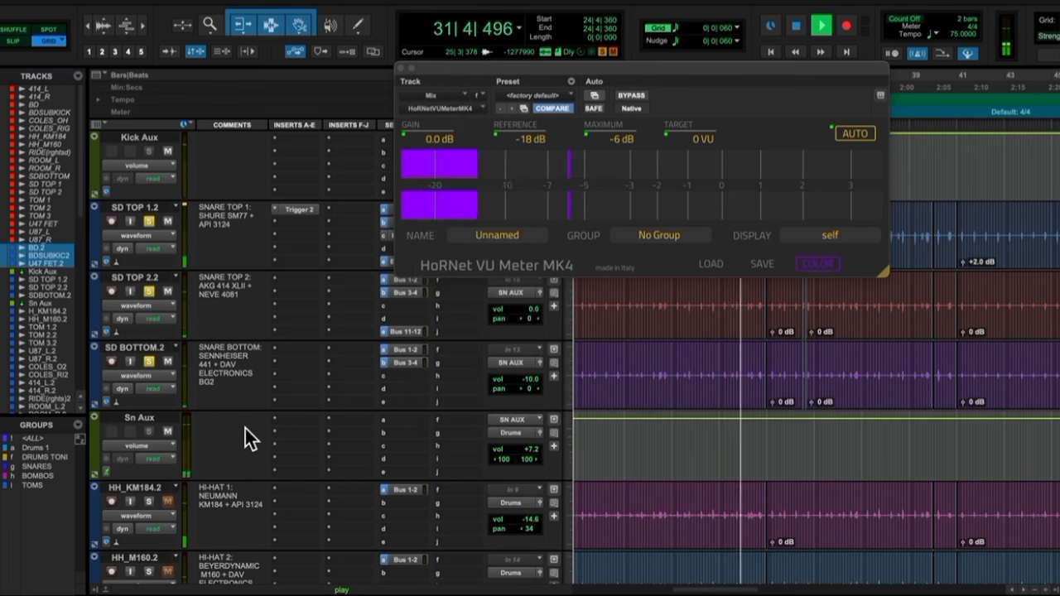
scroll(245, 428, down, 1)
scroll(215, 427, down, 1)
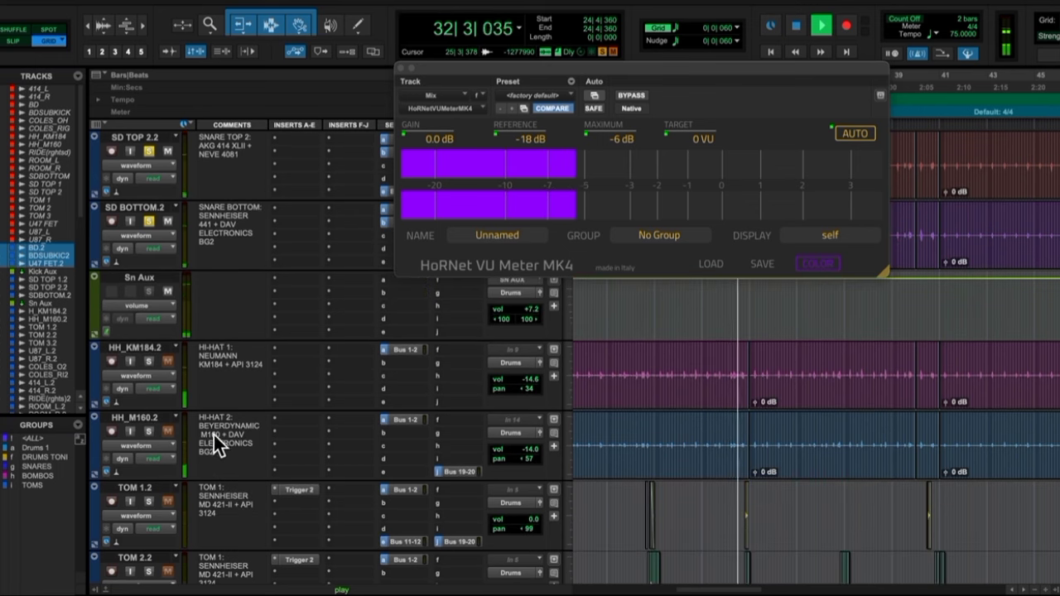
click(149, 361)
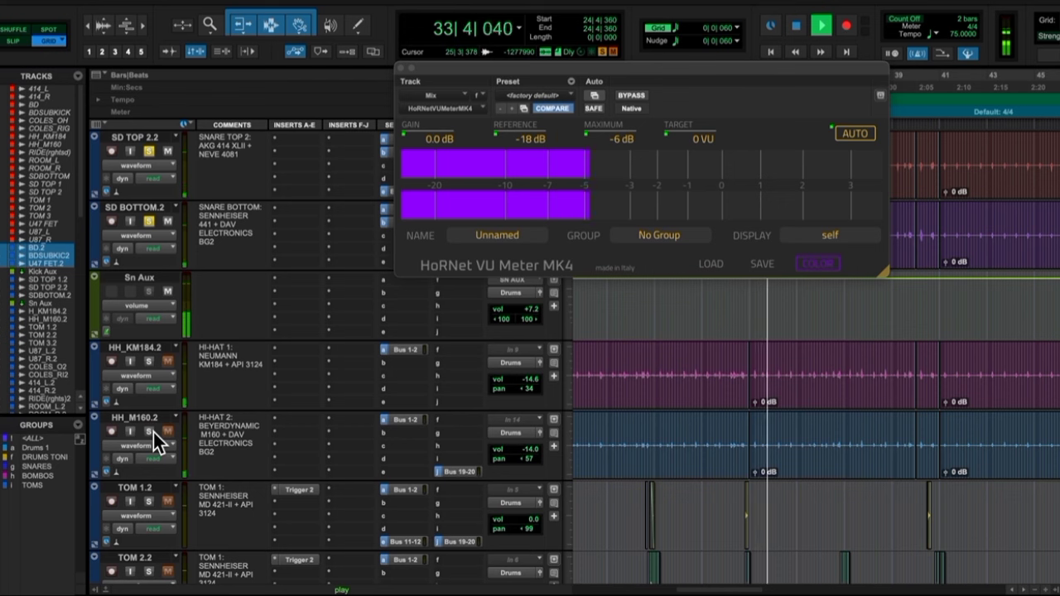
click(150, 432)
click(150, 362)
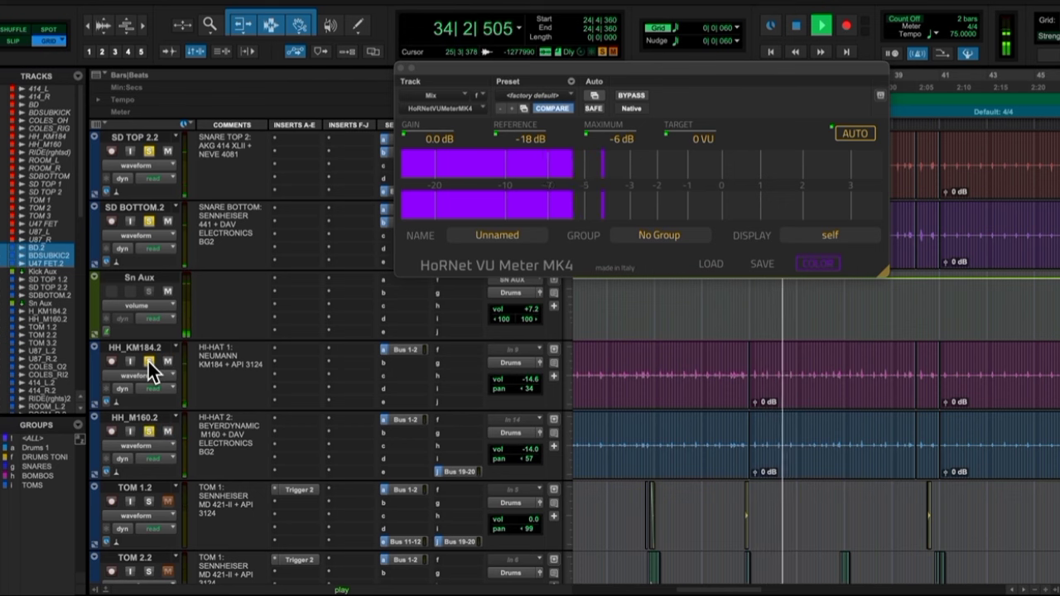
click(151, 432)
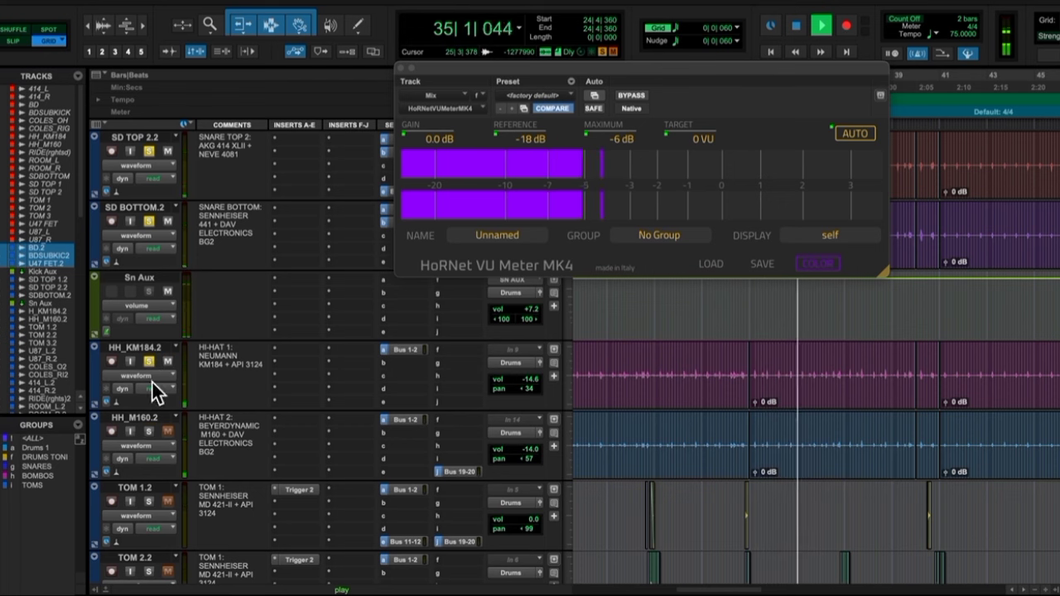
Solo the overhead tracks U87_L.2, U87_R.2, COLES_OH.2, COLES_RIGHT2, 414_L.2 and 414_R.2 during playback.
scroll(243, 461, down, 6)
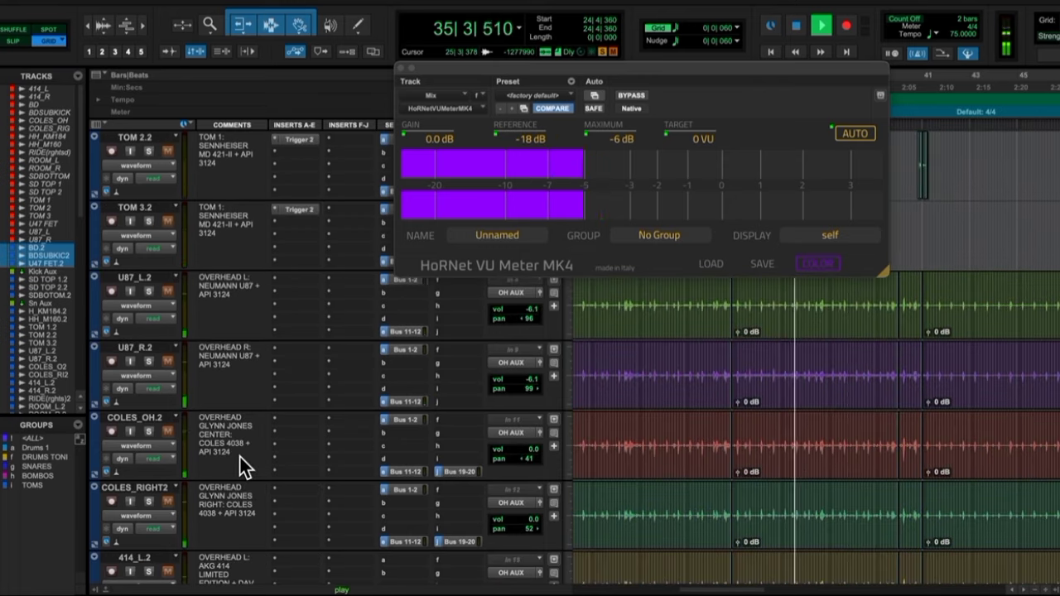
click(150, 362)
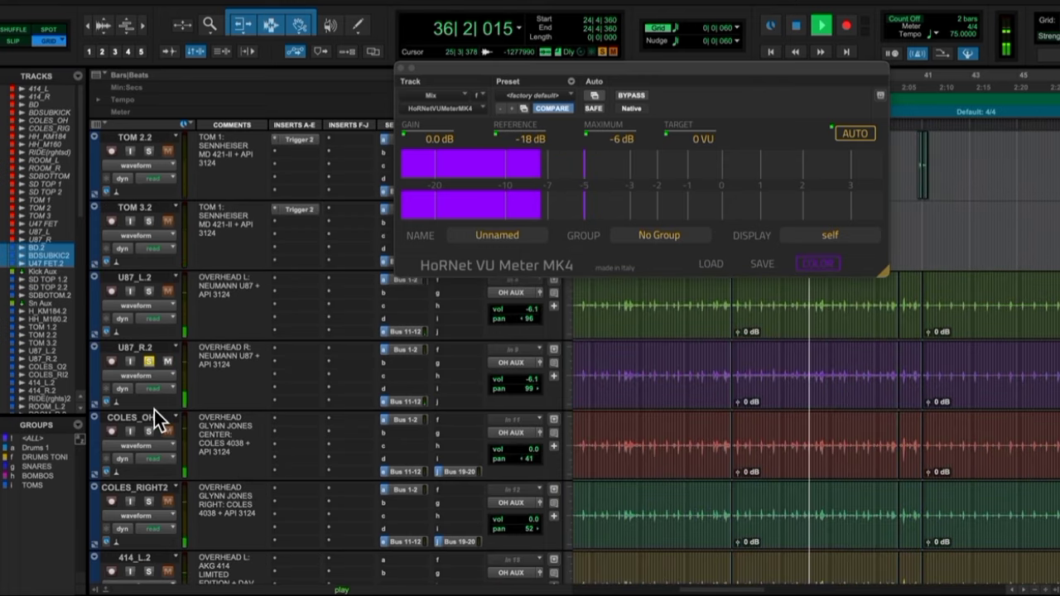
click(151, 290)
click(150, 431)
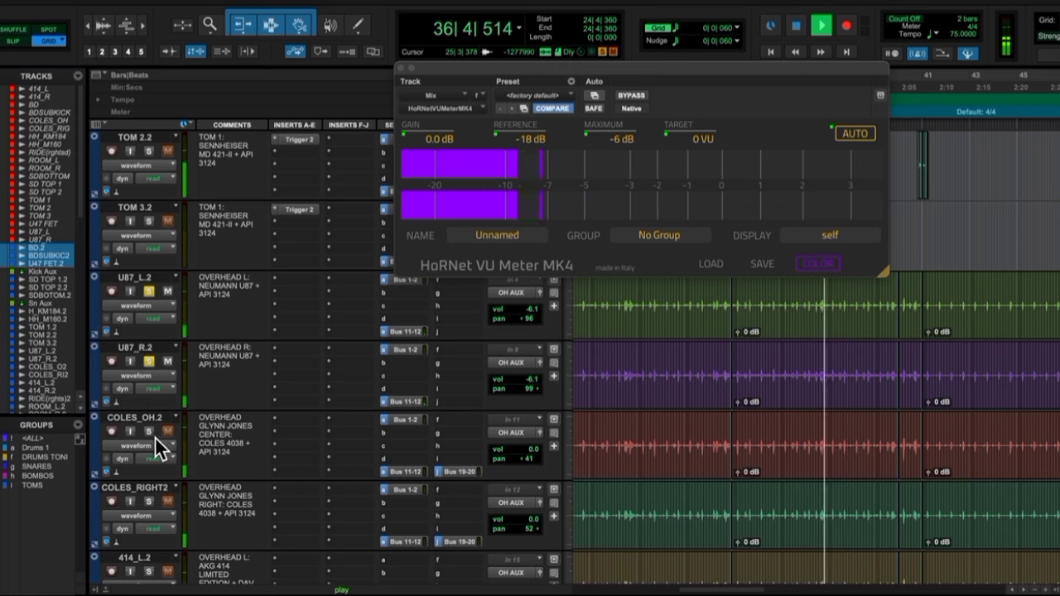
click(149, 500)
scroll(147, 497, down, 3)
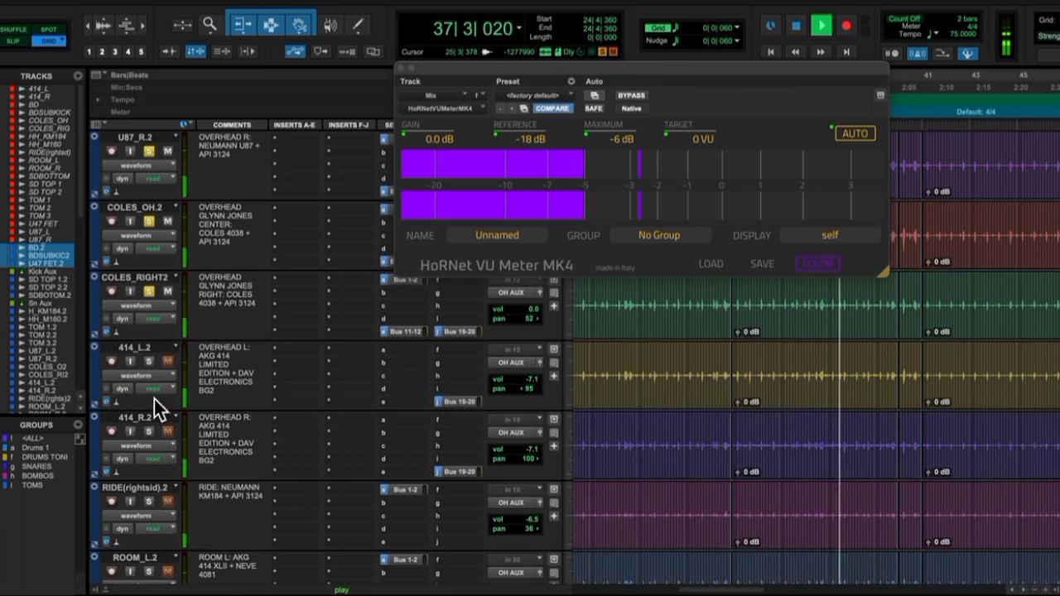
click(149, 361)
click(149, 431)
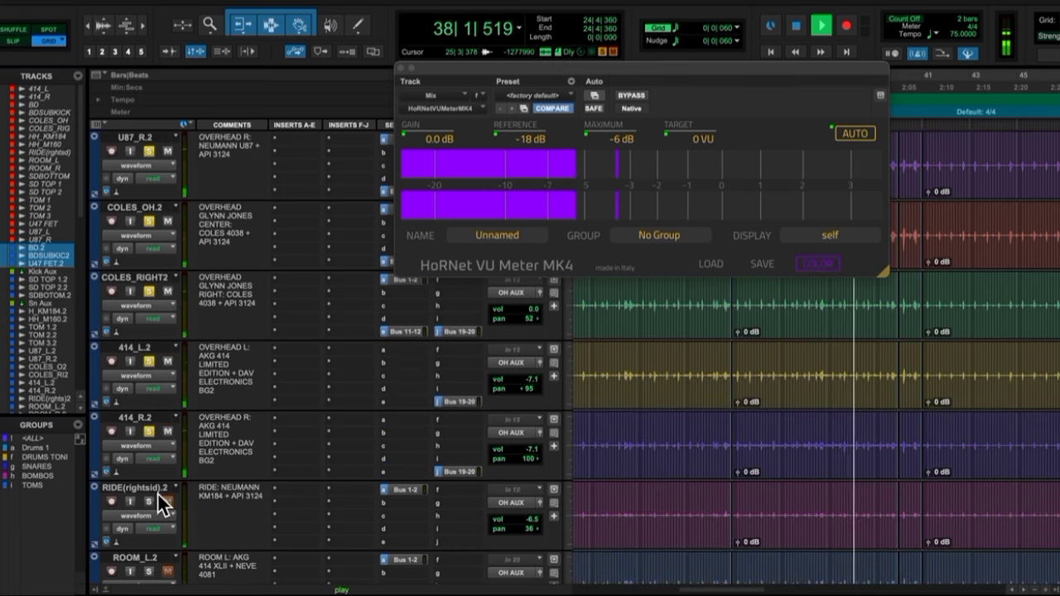
Solo RIDE(rightsid).2, ROOM_L.2 and ROOM_R.2 and unmute the OH AND ROOM aux track.
click(149, 501)
scroll(151, 502, down, 2)
click(151, 431)
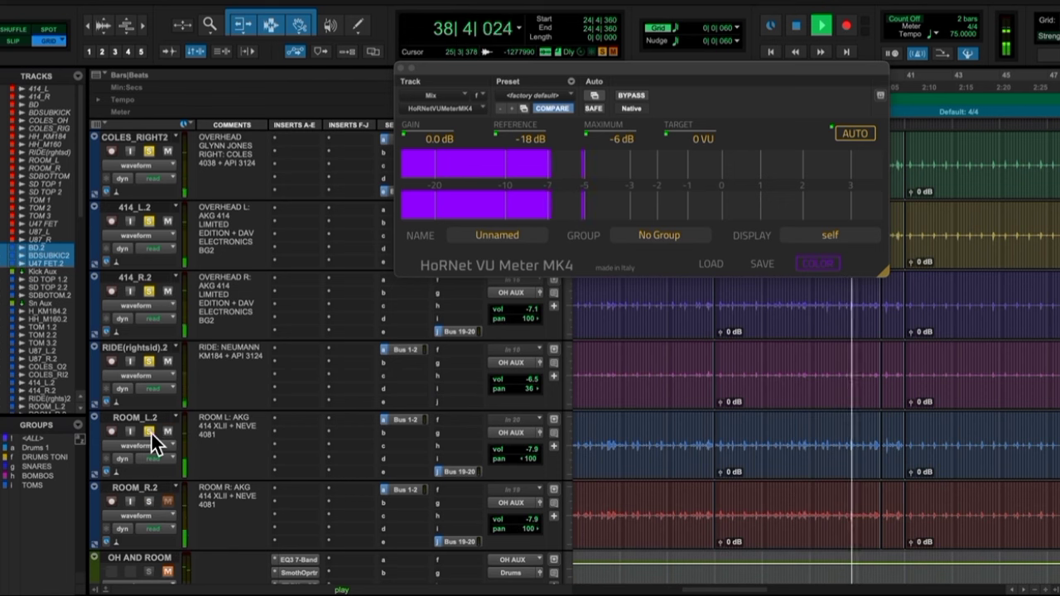
click(149, 501)
scroll(212, 499, down, 2)
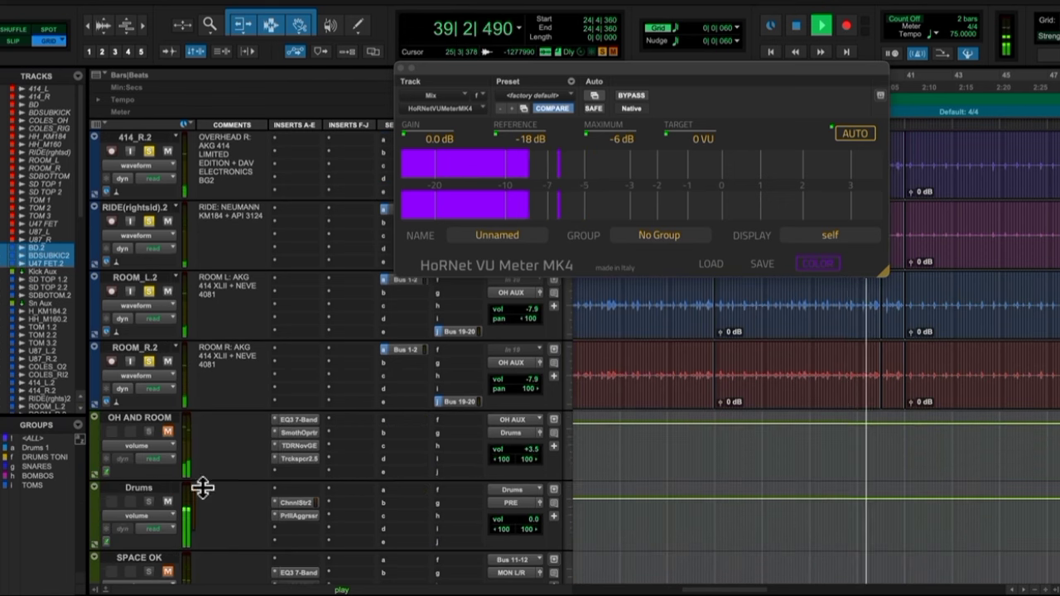
click(167, 431)
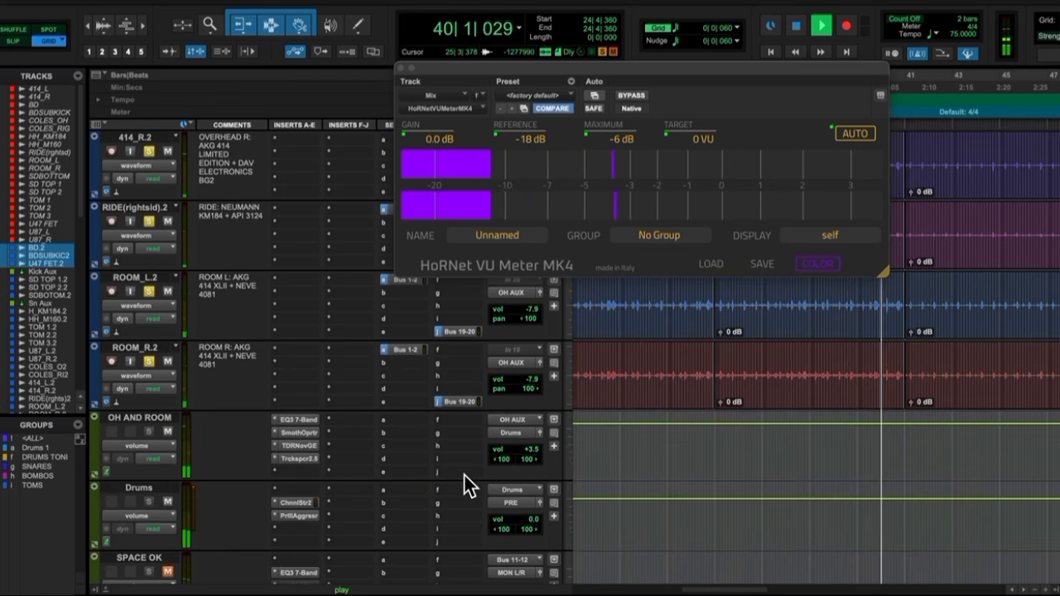
Restart playback, raise the OH AND ROOM volume to +9.8 dB against the VU meter and close its output window.
click(541, 431)
key(space)
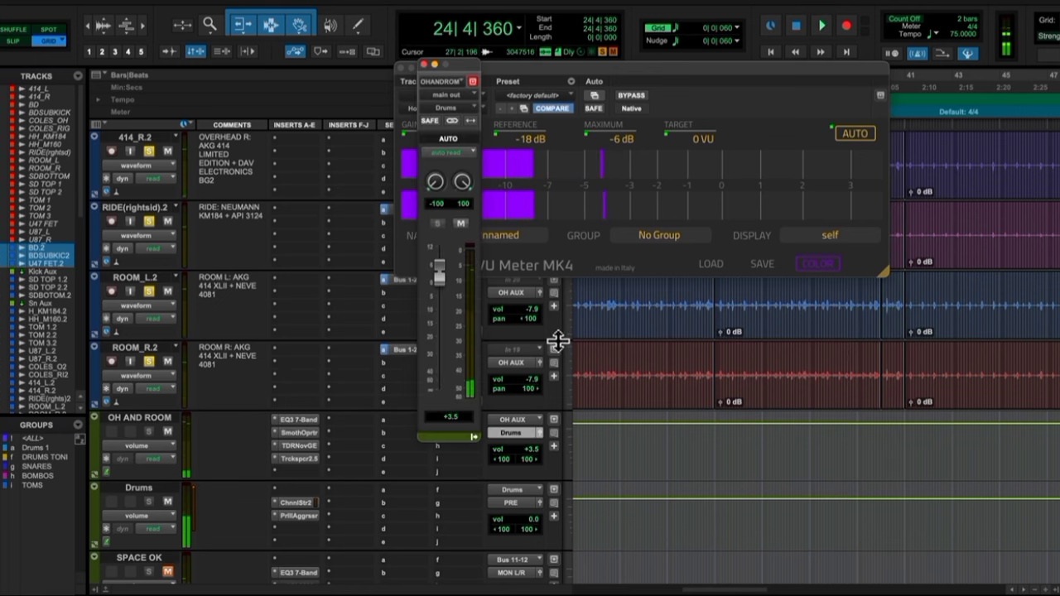
key(space)
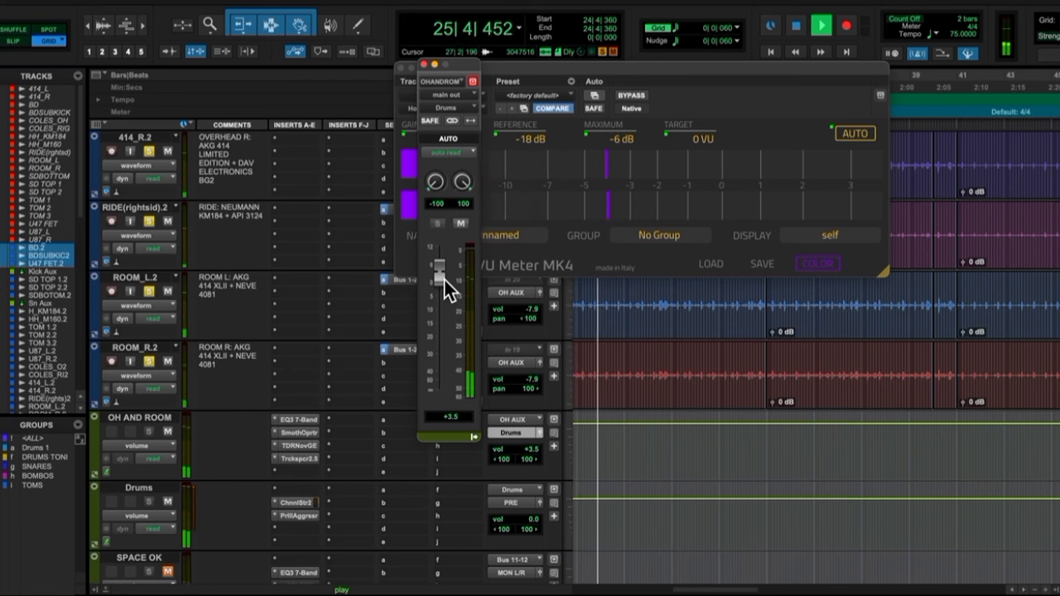
drag(444, 277, 441, 259)
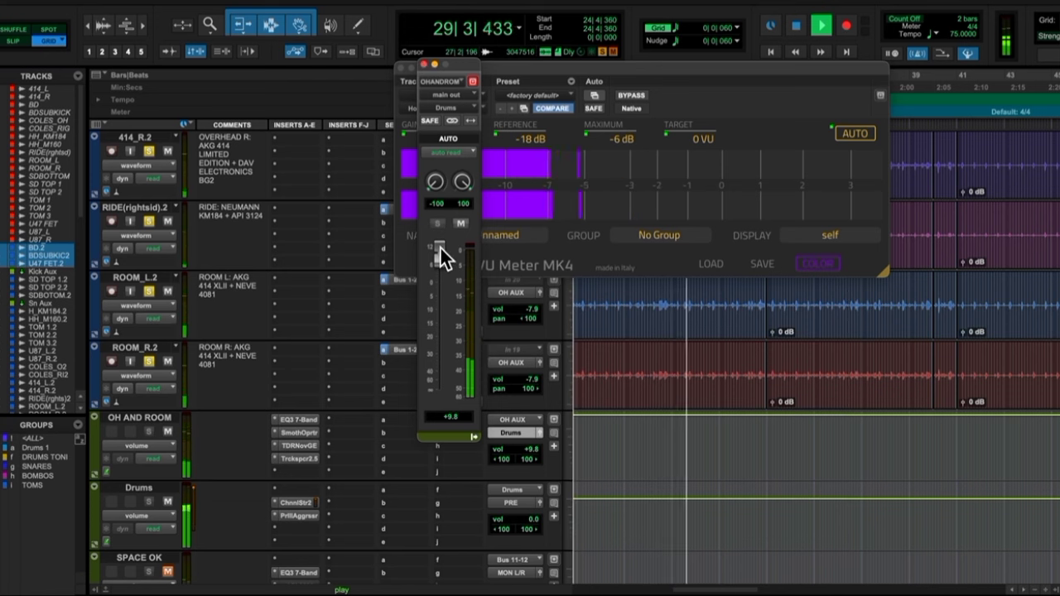
click(426, 64)
Unmute the drum effects returns SPACE OK, COMP, DISTOR, REV SN and GATE.
scroll(299, 280, down, 3)
click(167, 363)
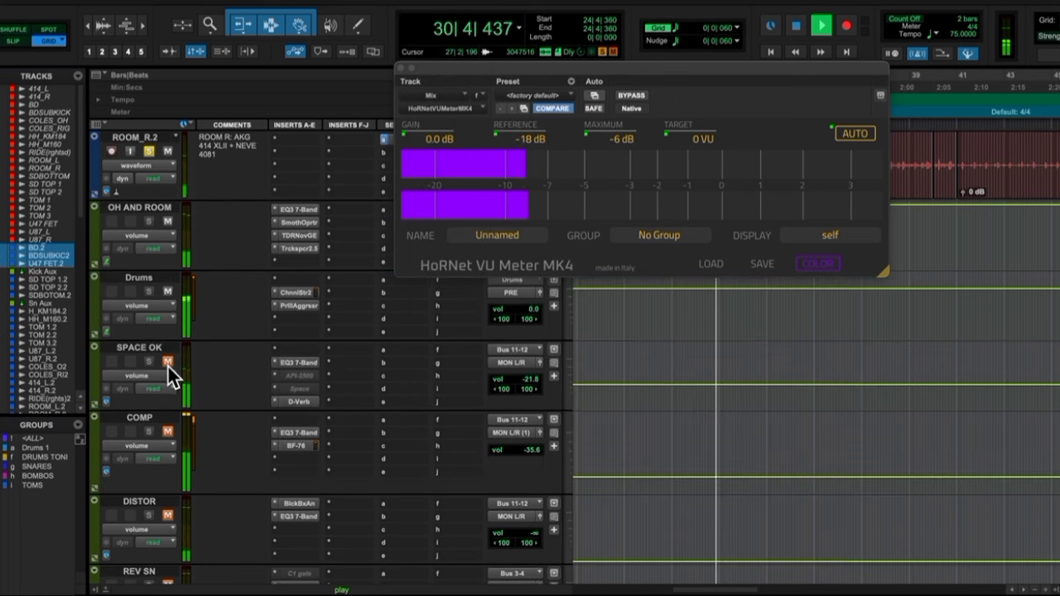
click(169, 432)
scroll(230, 464, down, 1)
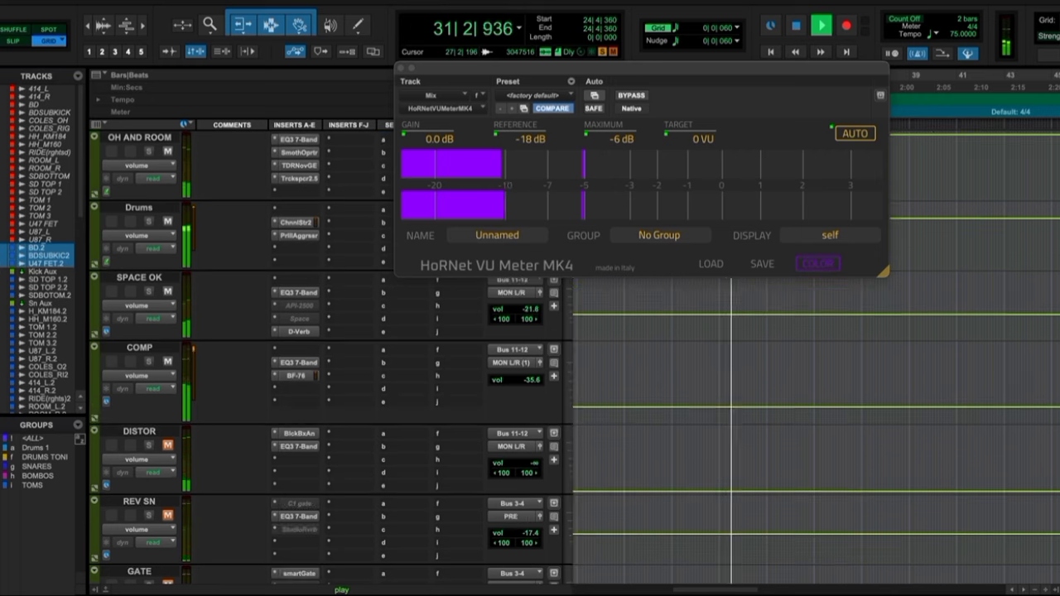
click(167, 447)
click(168, 515)
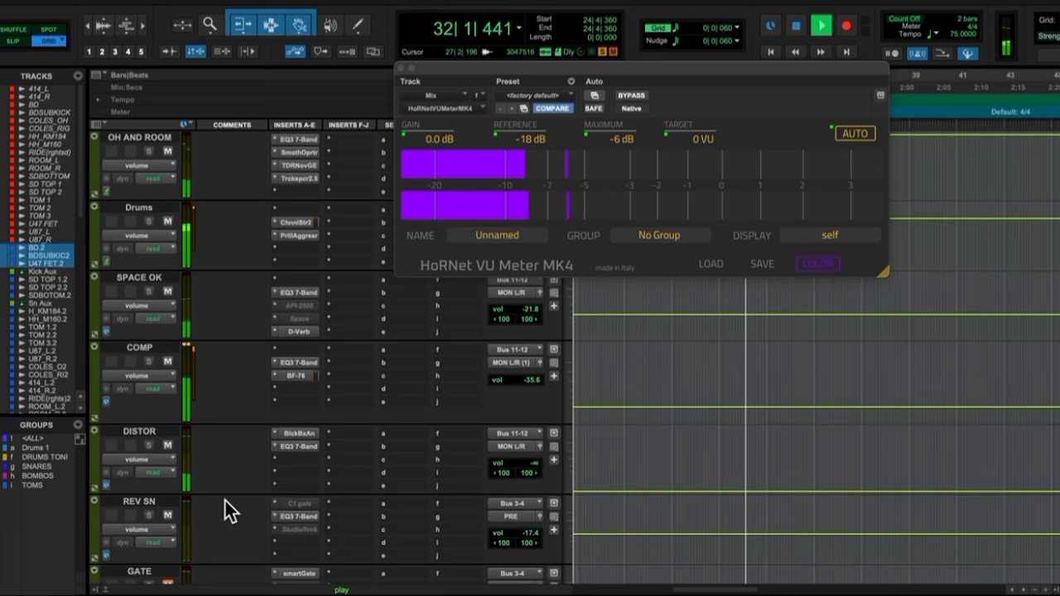
scroll(225, 499, down, 1)
click(168, 515)
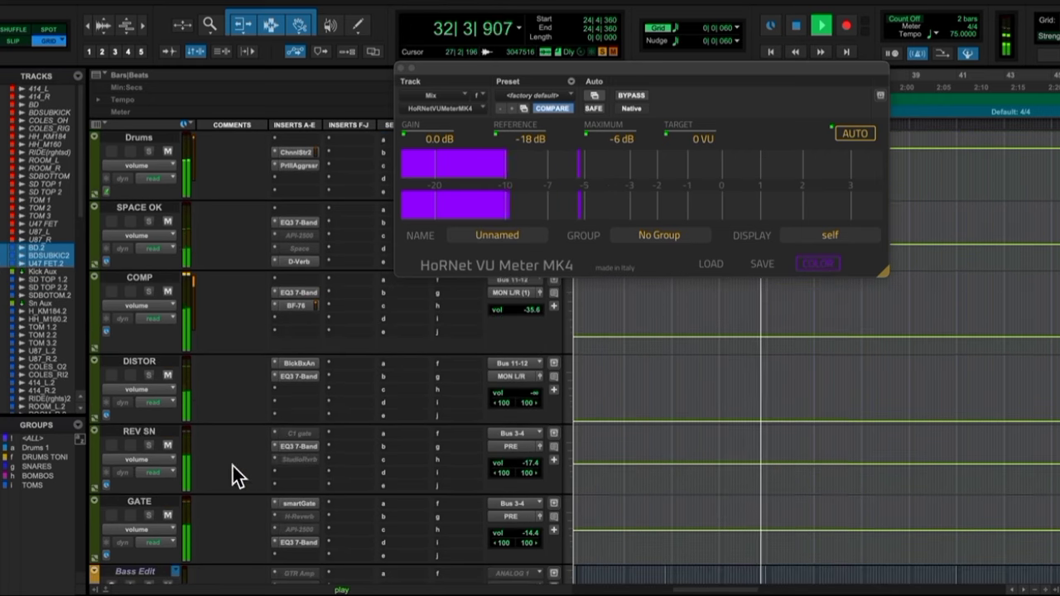
Find the tom tracks in the session and solo TOM 1.2, TOM 2.2 and TOM 3.2.
scroll(238, 470, down, 3)
scroll(239, 468, down, 8)
scroll(238, 469, up, 3)
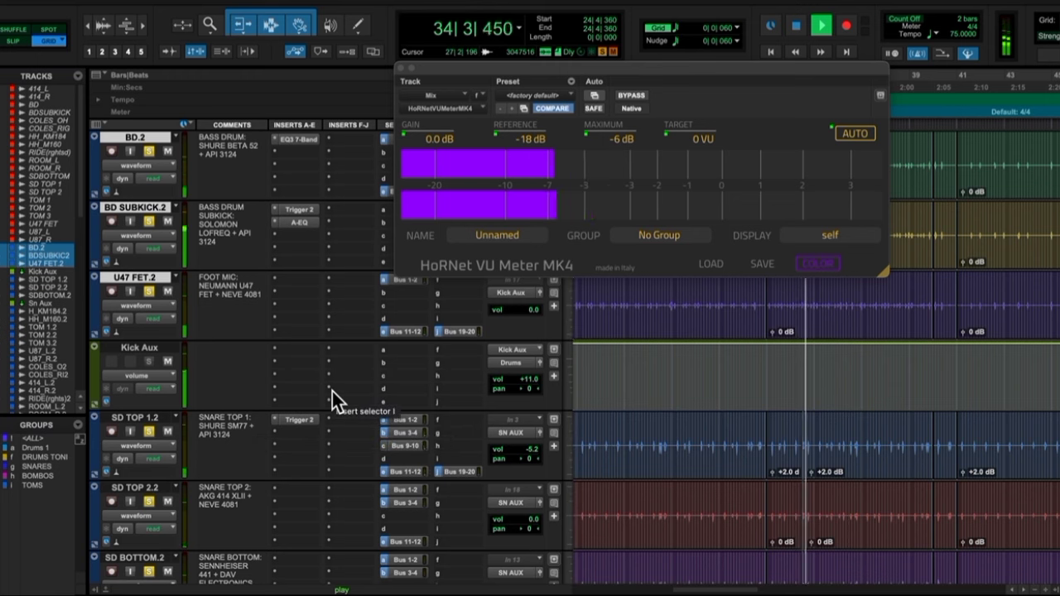
scroll(332, 391, down, 10)
scroll(332, 390, up, 5)
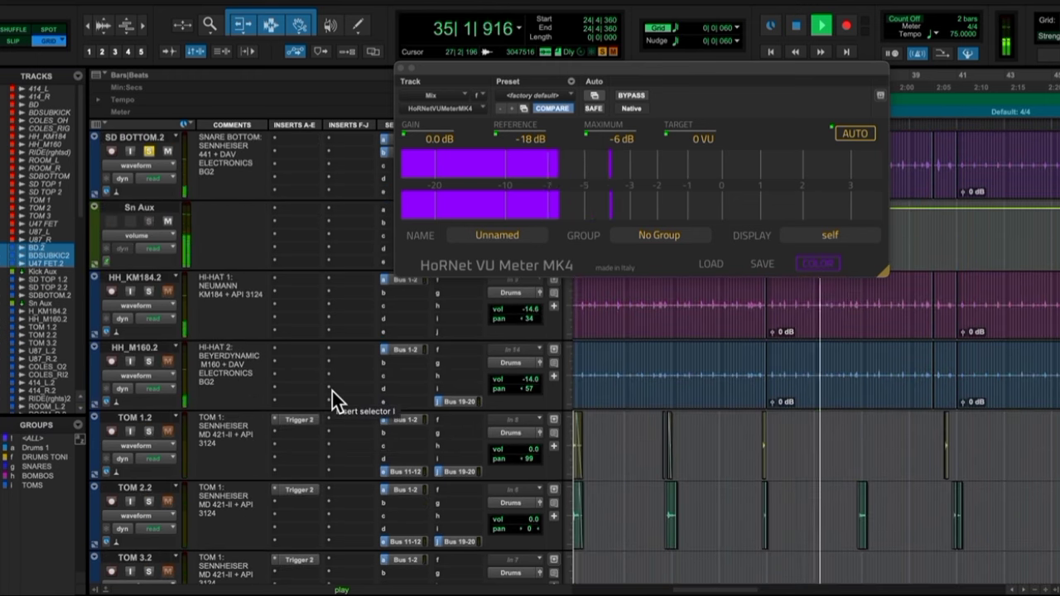
scroll(332, 391, up, 2)
scroll(332, 391, down, 3)
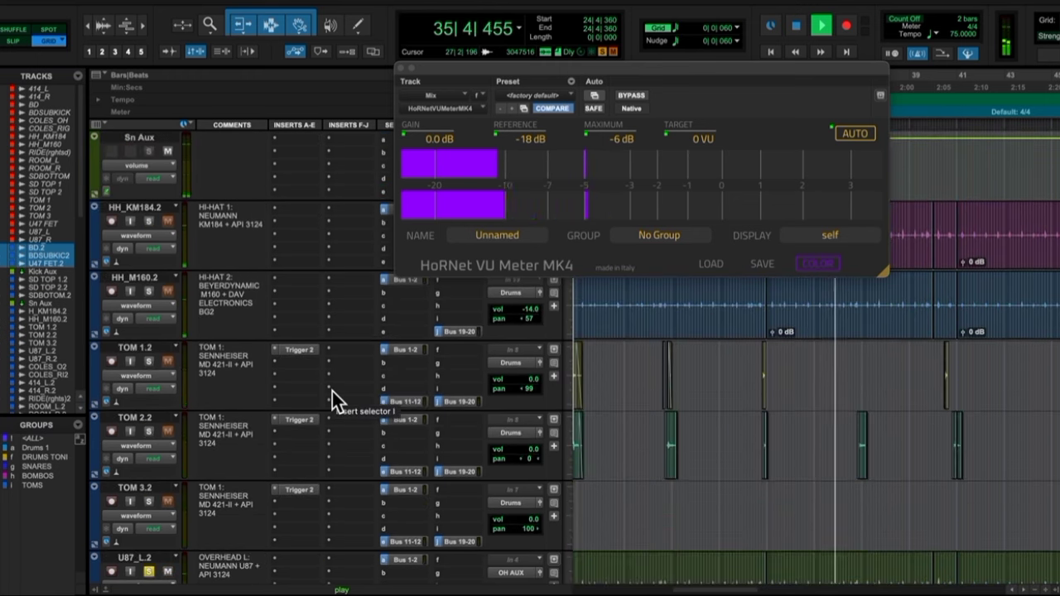
scroll(332, 391, down, 1)
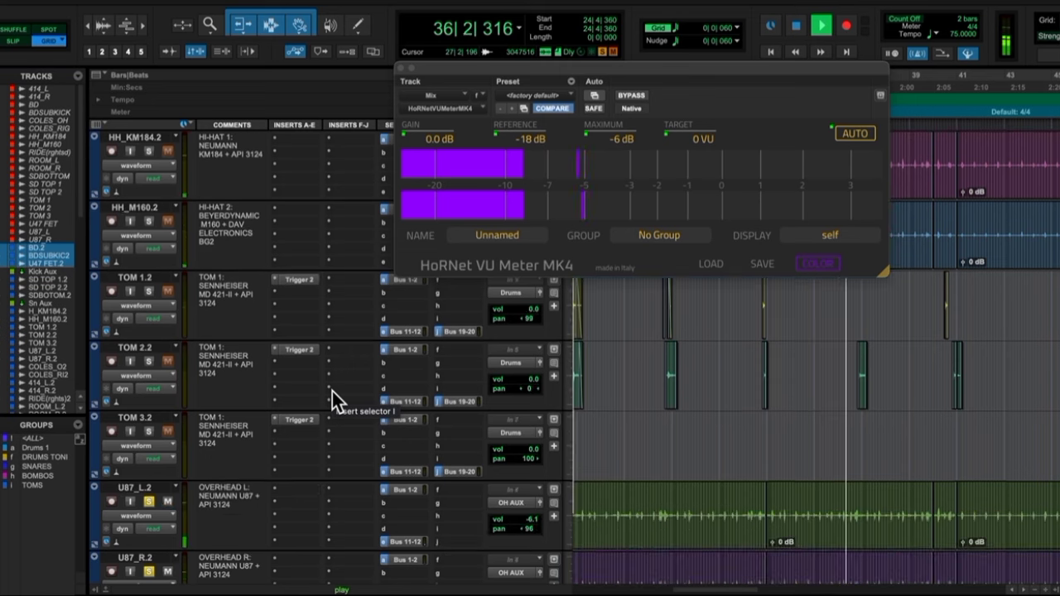
click(151, 291)
click(149, 361)
click(149, 432)
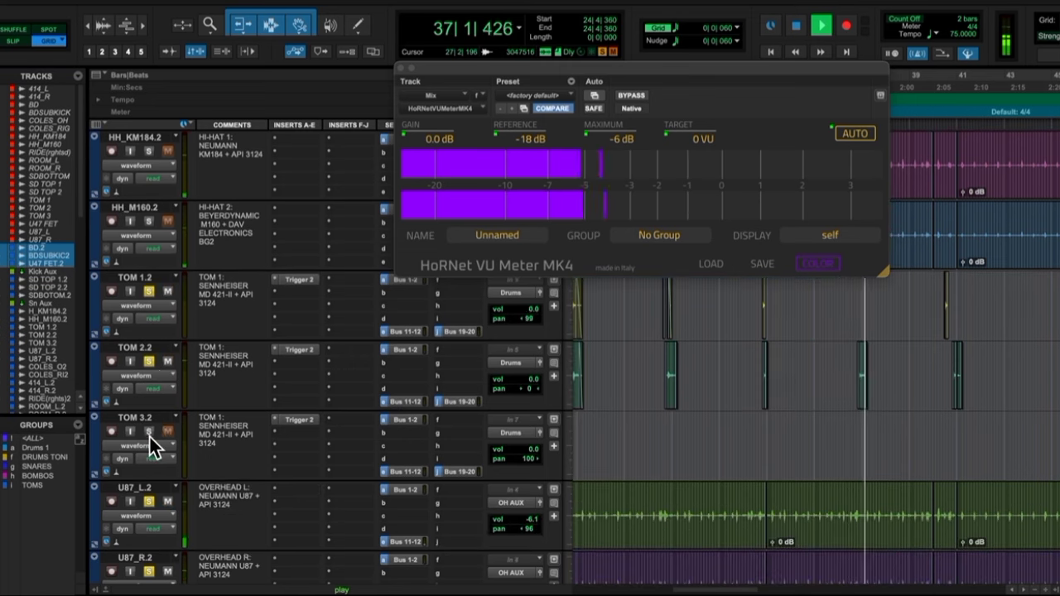
Stop playback and restart it from the tom hits at 21|3|540 to check the toms against the VU meter.
scroll(371, 403, up, 1)
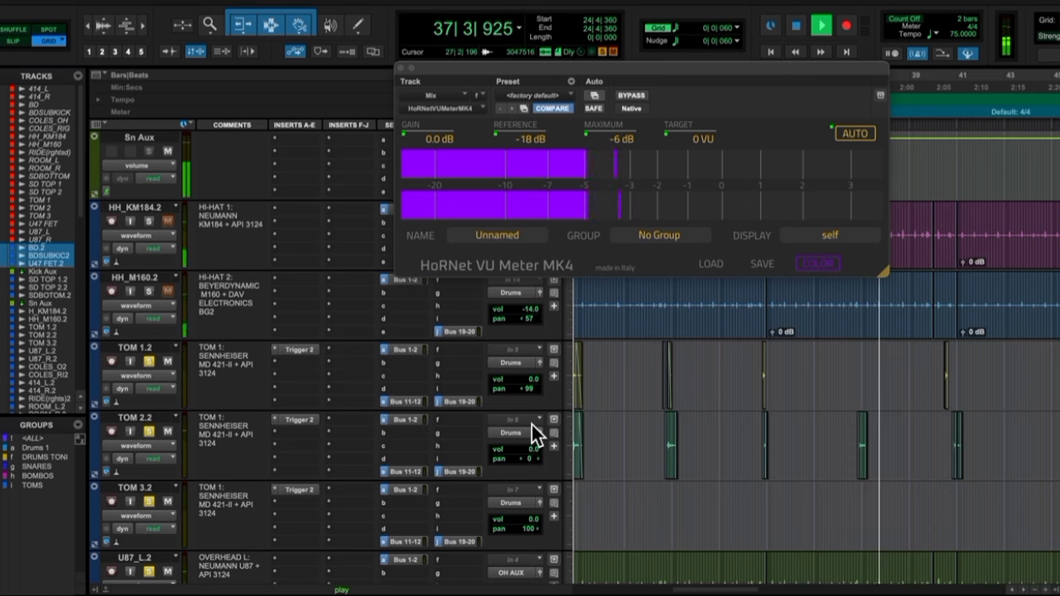
scroll(733, 454, left, 2)
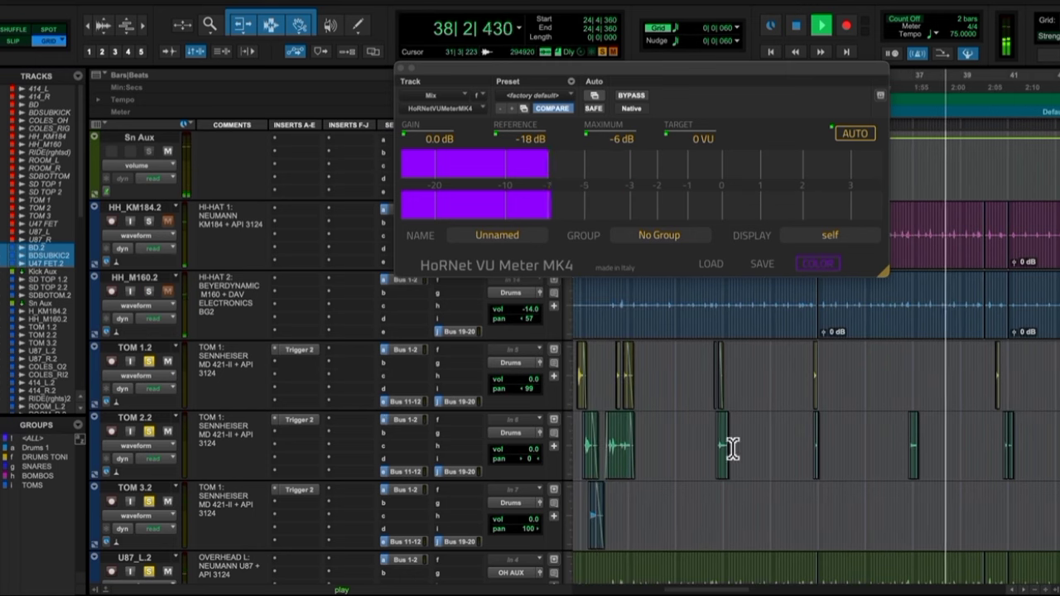
key(space)
scroll(648, 392, left, 2)
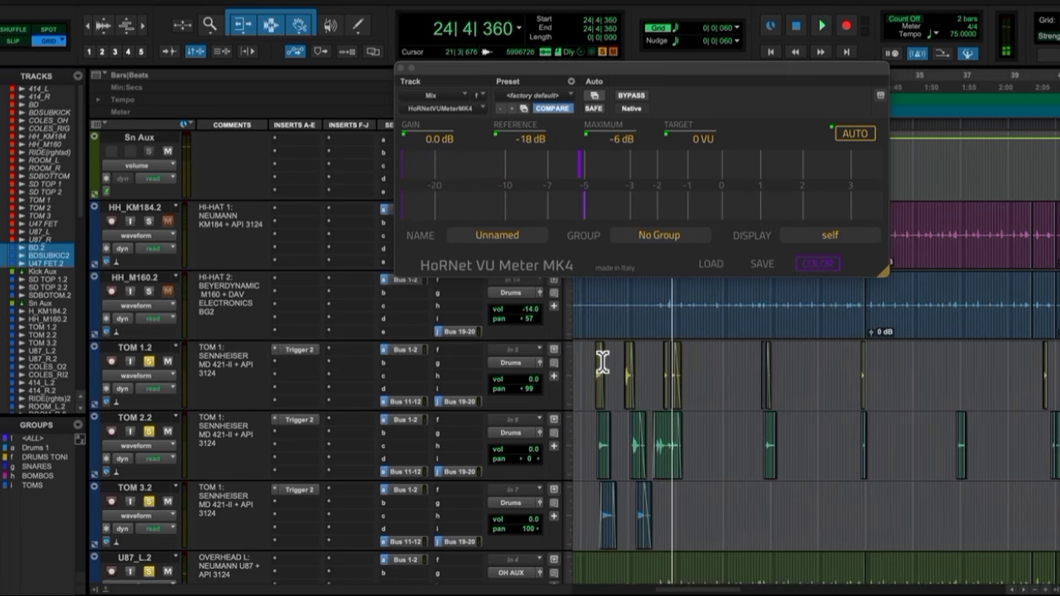
key(space)
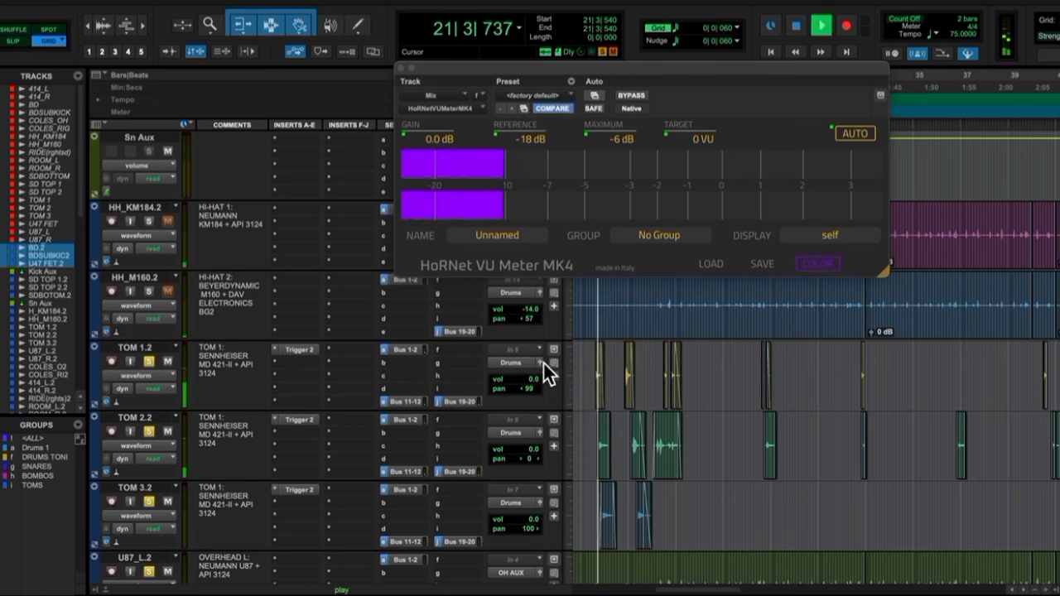
Raise the TOM 1.2 volume to +4.3 dB and the TOM 2.2 volume to +4.0 dB against the VU meter.
click(551, 362)
drag(440, 283, 441, 269)
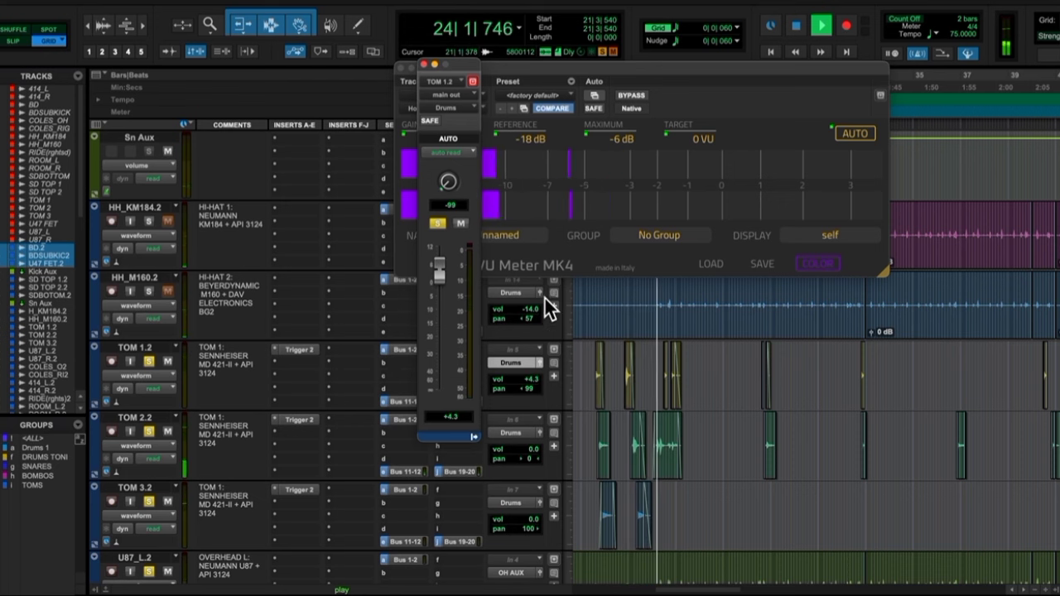
click(553, 432)
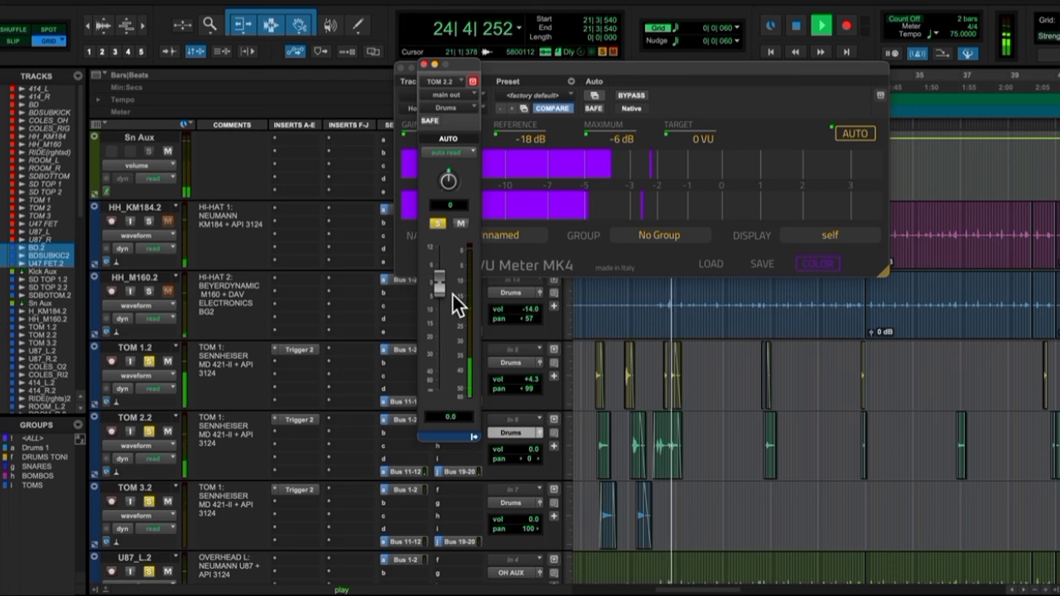
drag(442, 283, 440, 271)
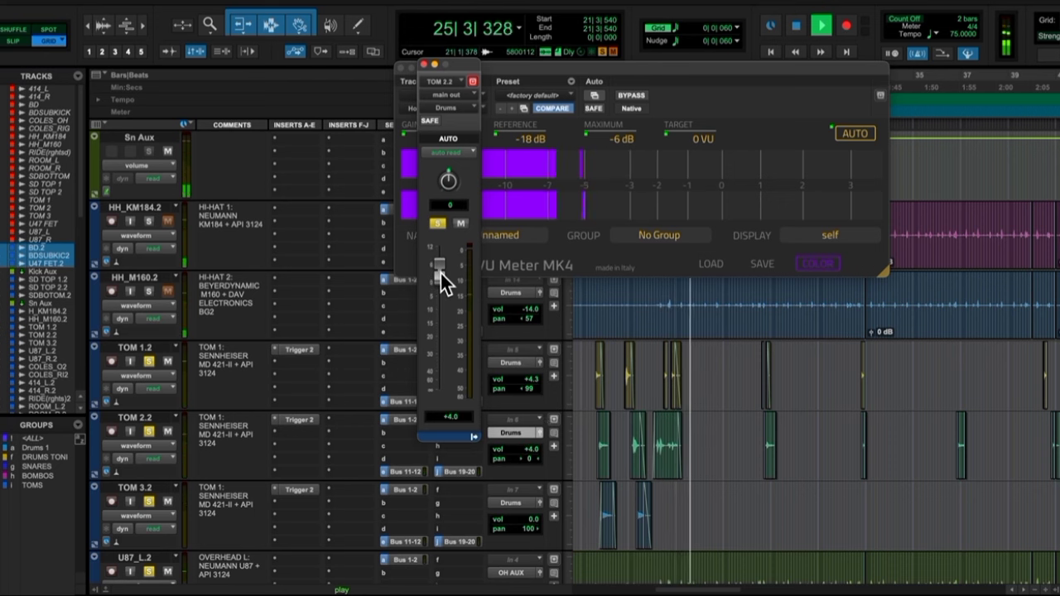
Restart playback, raise the TOM 3.2 volume to +4.0 dB against the VU meter, close its output window and stop playback.
click(544, 505)
key(space)
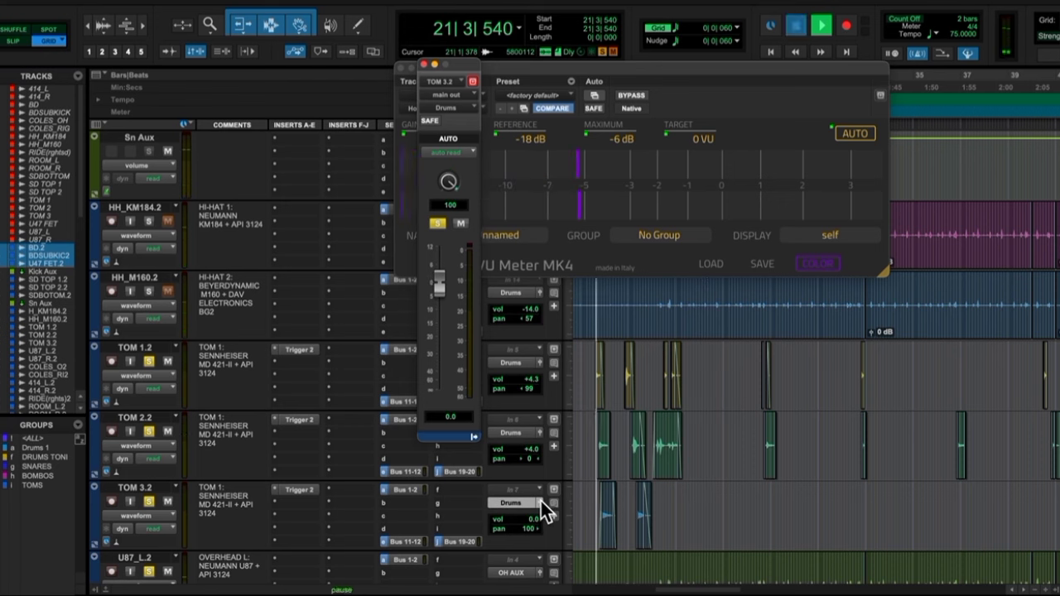
key(space)
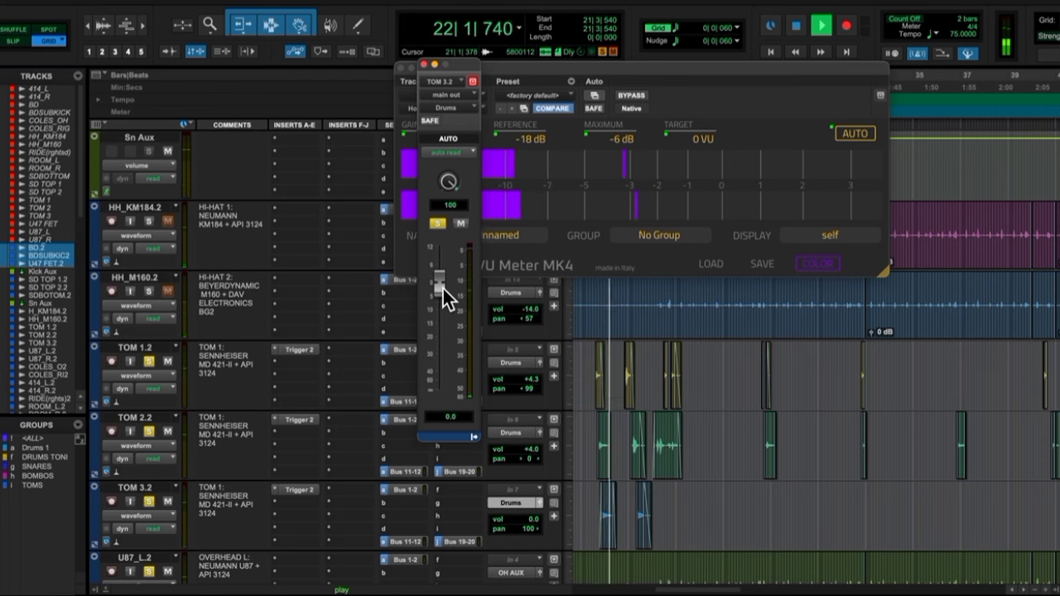
drag(443, 287, 442, 274)
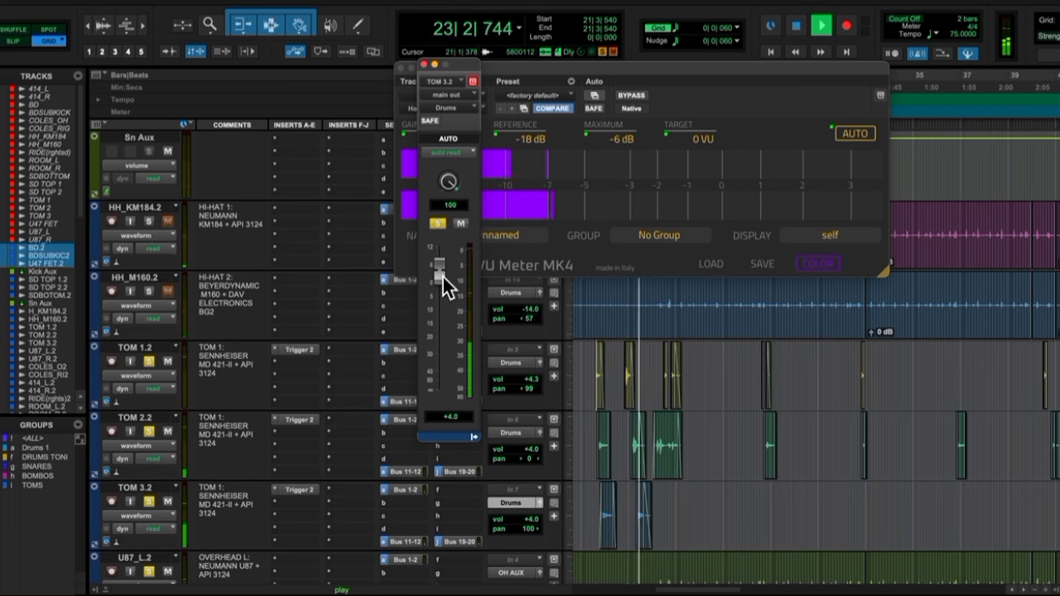
click(425, 63)
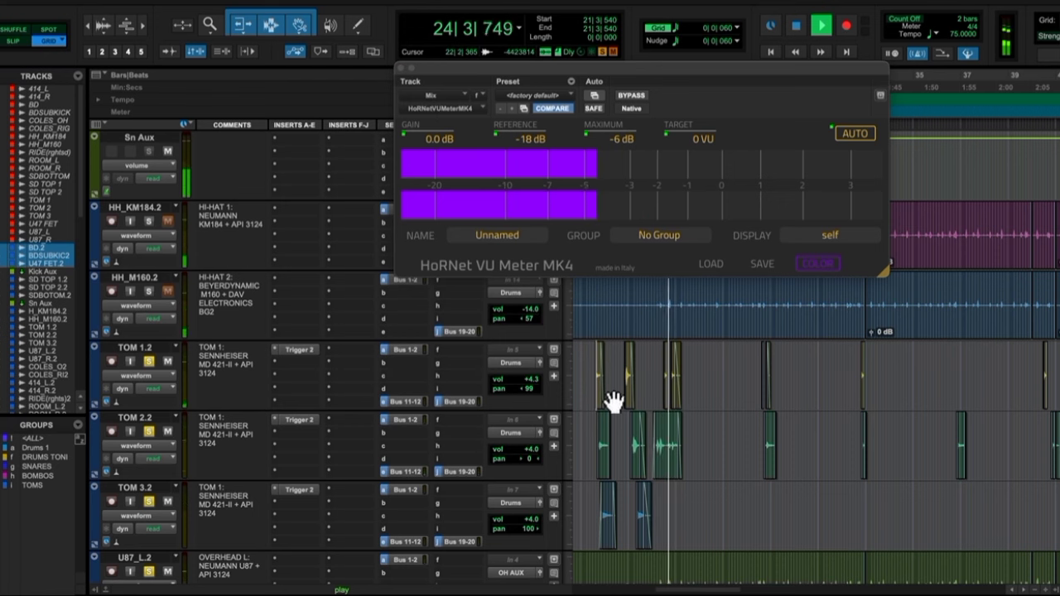
key(space)
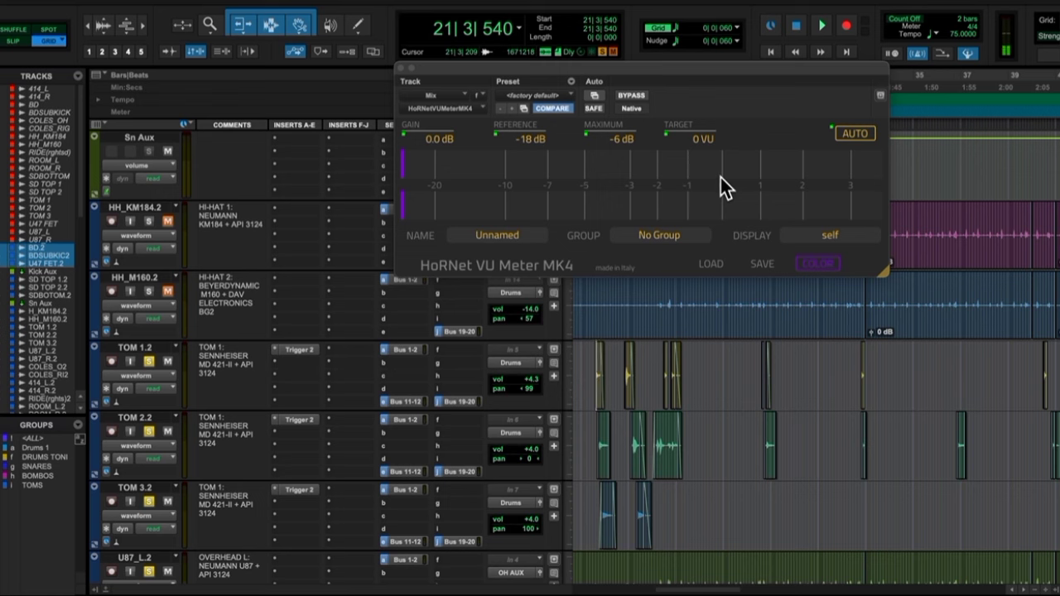
Start playback and solo the acoustic guitar tracks Acusticas.REdit and Acusricas.LEdit.
scroll(374, 405, down, 5)
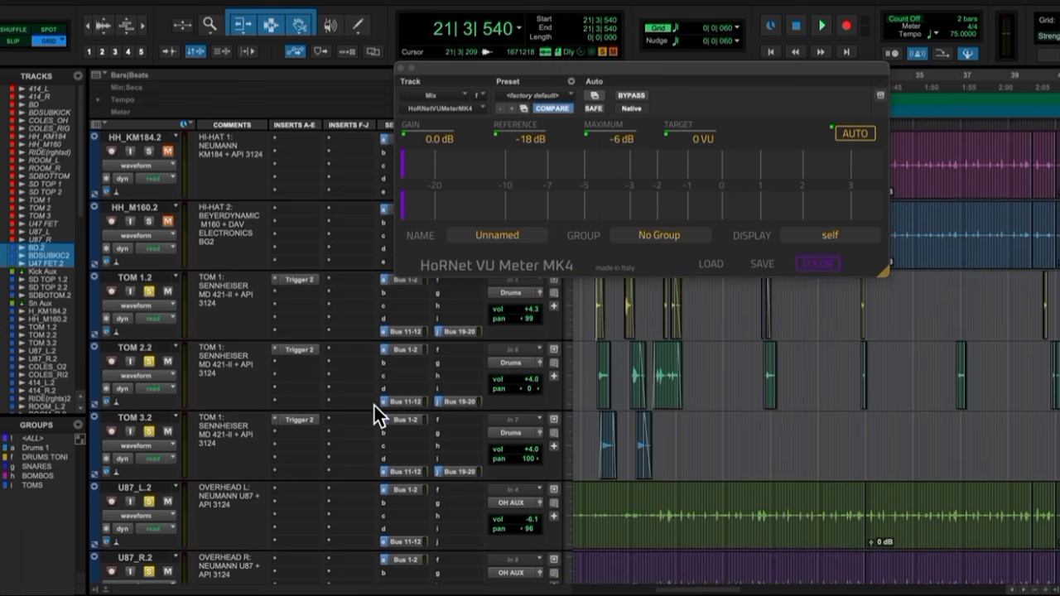
key(space)
scroll(375, 405, down, 7)
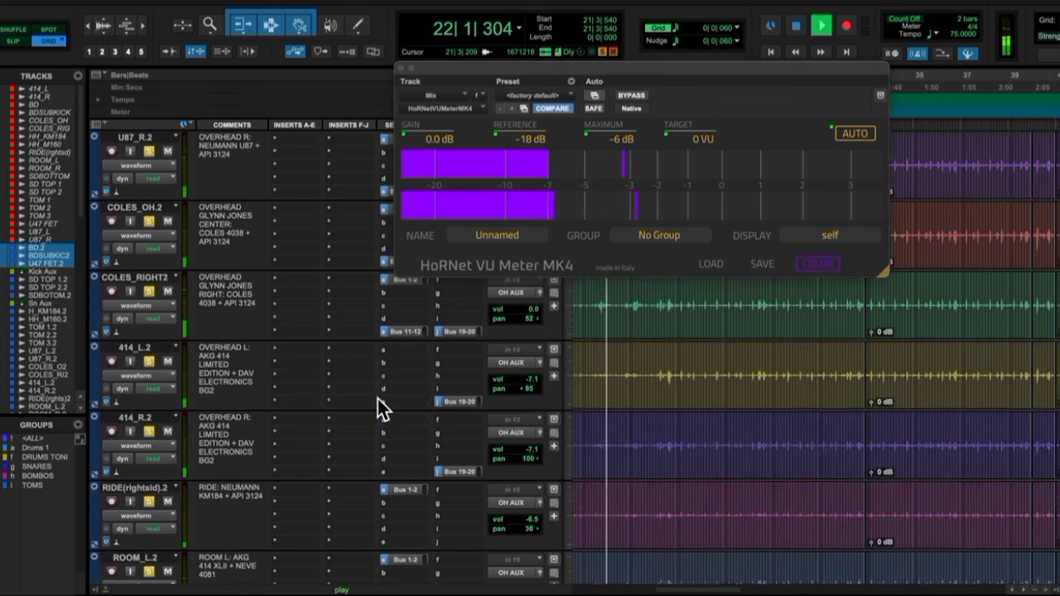
scroll(375, 396, down, 11)
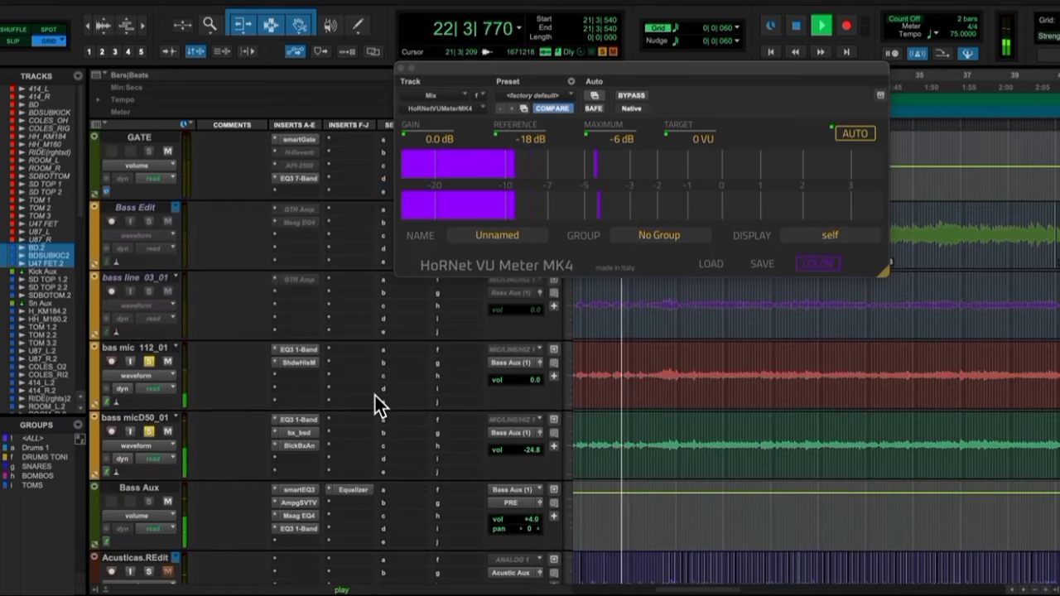
scroll(375, 395, down, 1)
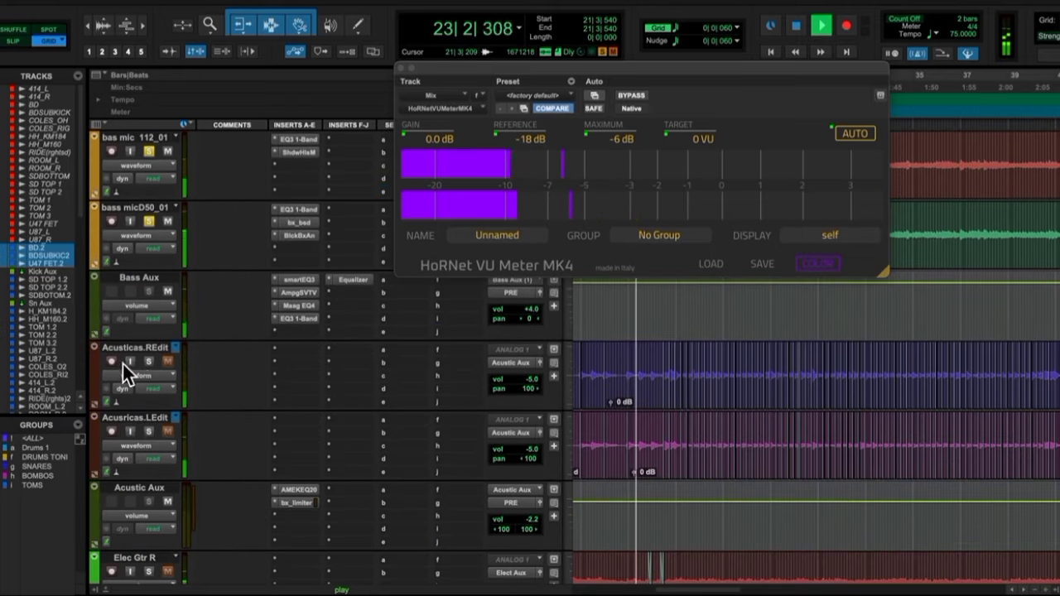
click(149, 362)
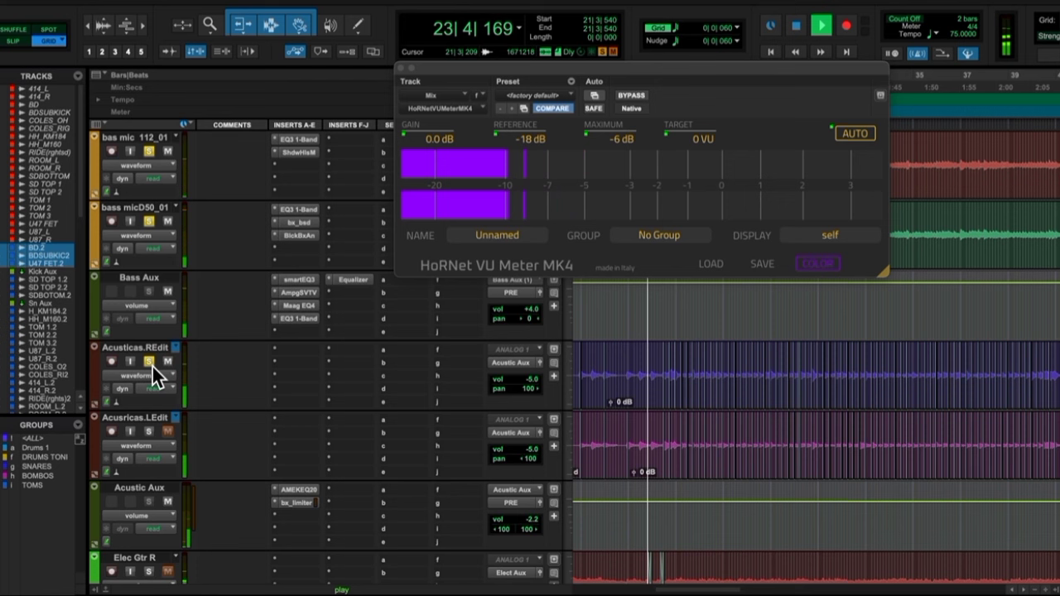
click(149, 433)
Raise the Acustic Aux volume to +3.1 dB against the VU meter and close its output window.
scroll(236, 451, down, 1)
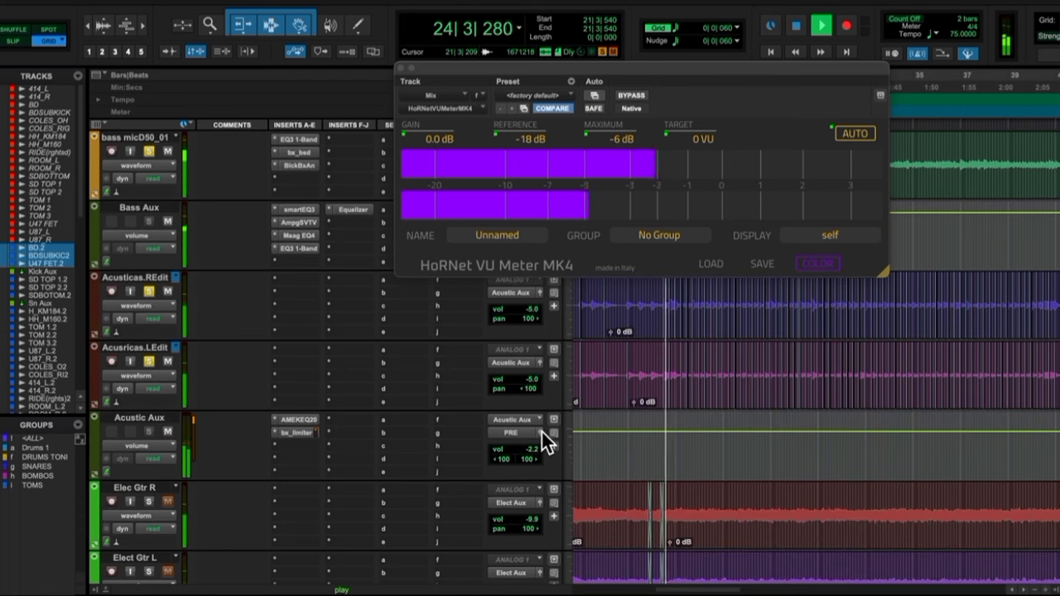
click(520, 420)
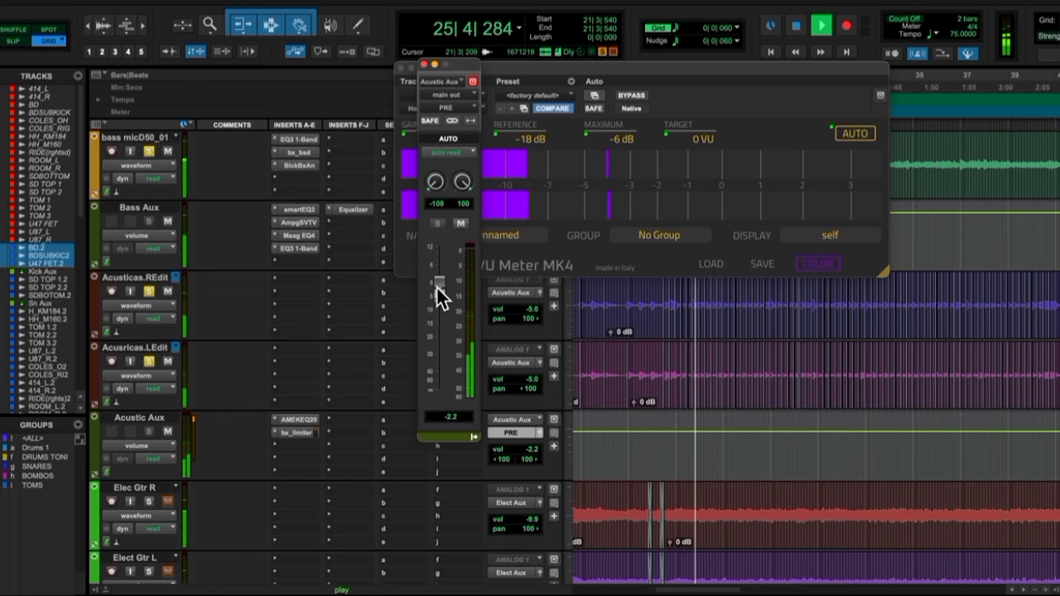
drag(439, 295, 439, 284)
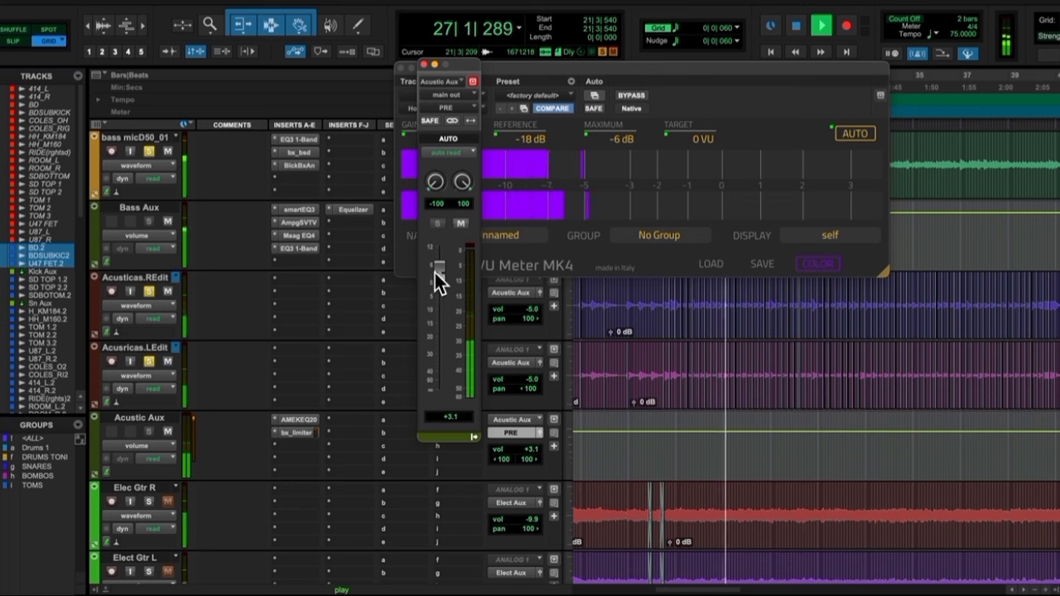
click(424, 64)
Solo the electric guitar tracks Elec Gtr R, Elect Gtr L, Elect Gtr R1, Elect Gtr L1, distor.1, solo.1 and tremolo.1.
scroll(381, 356, down, 3)
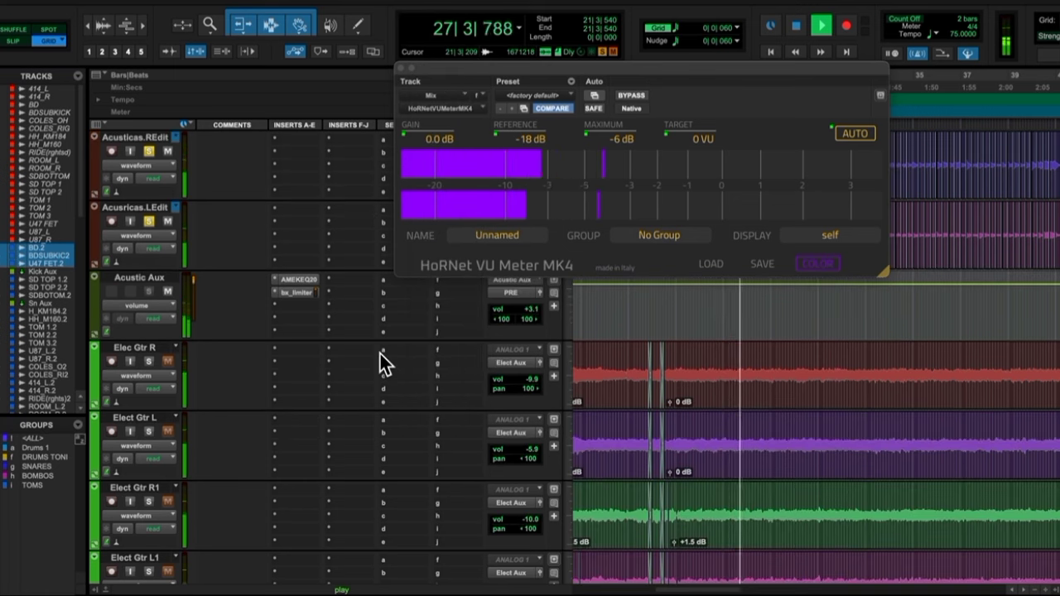
click(150, 361)
click(149, 432)
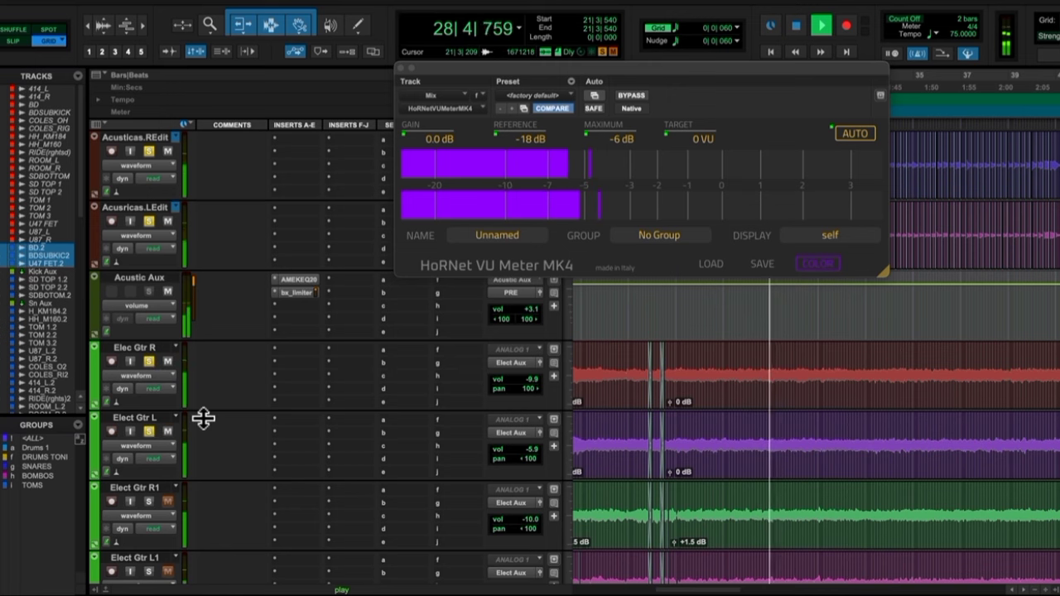
scroll(202, 418, down, 3)
click(148, 362)
click(150, 431)
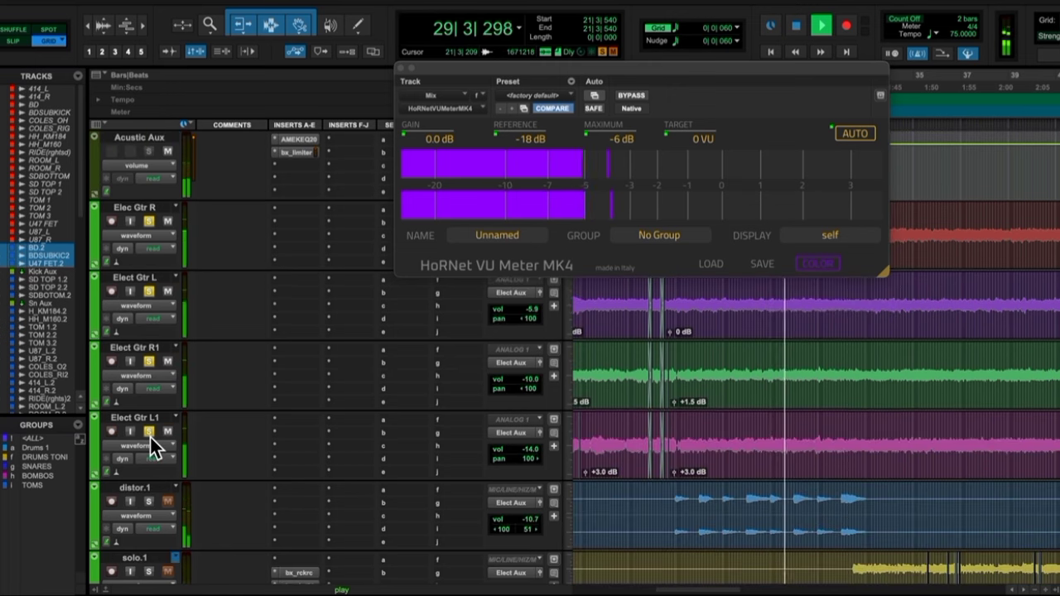
click(149, 501)
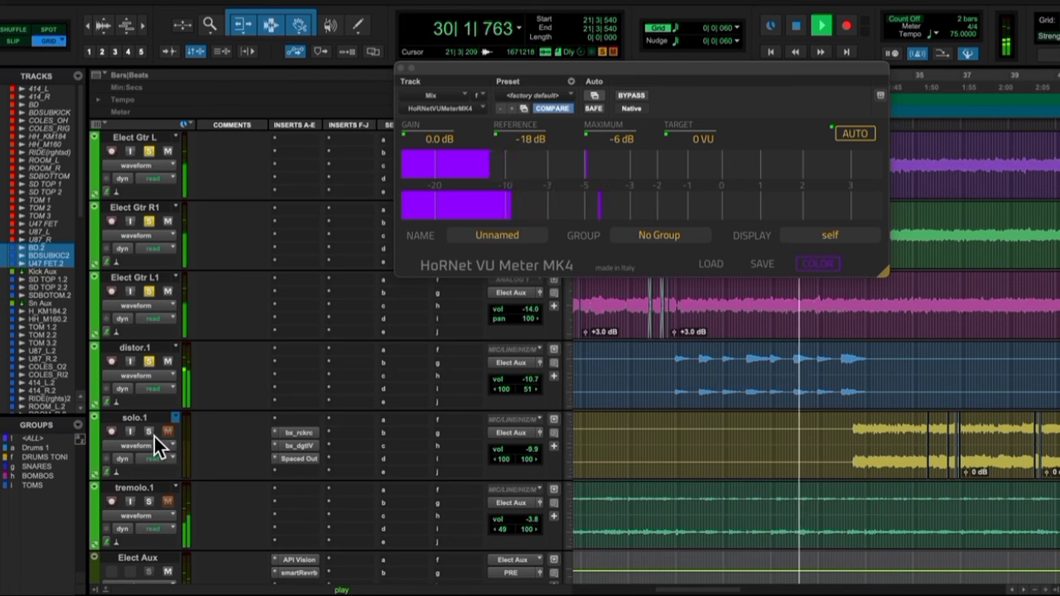
scroll(239, 468, down, 2)
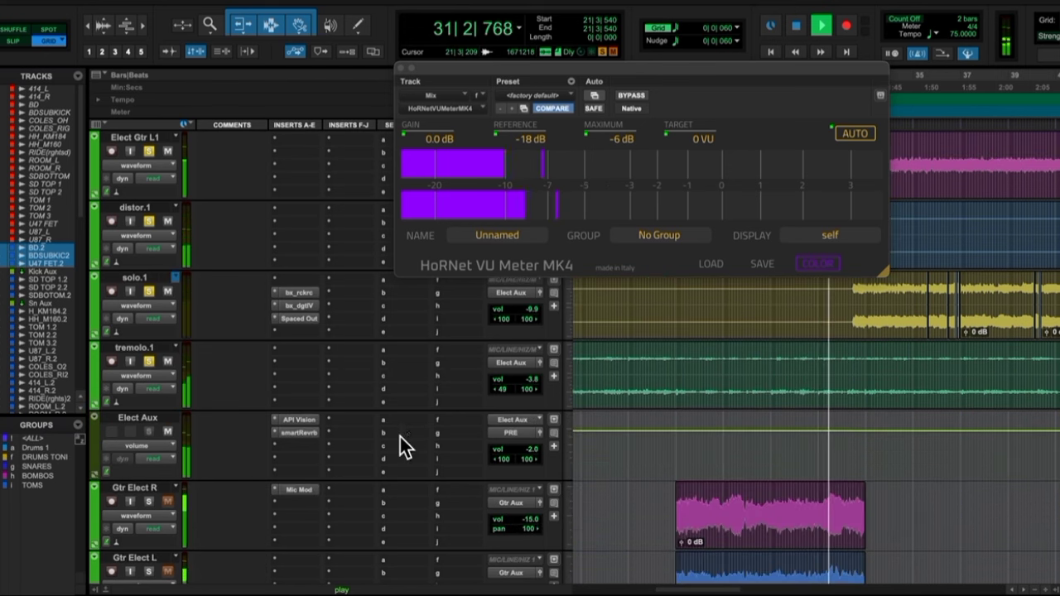
Try the Elect Aux volume at +2.6 dB against the VU meter and return it to -2.0 dB.
click(543, 434)
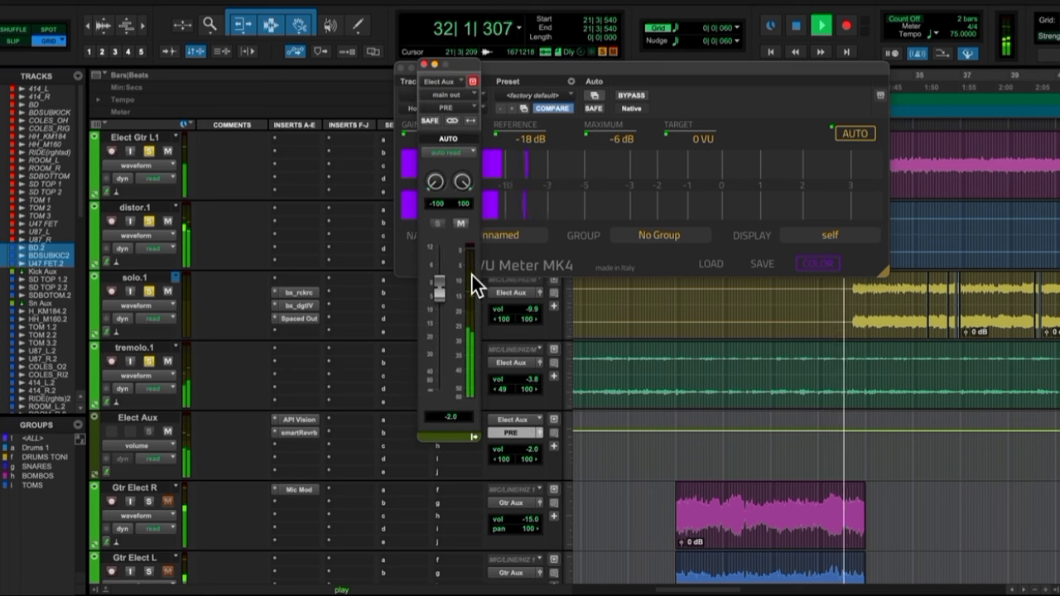
drag(445, 288, 443, 274)
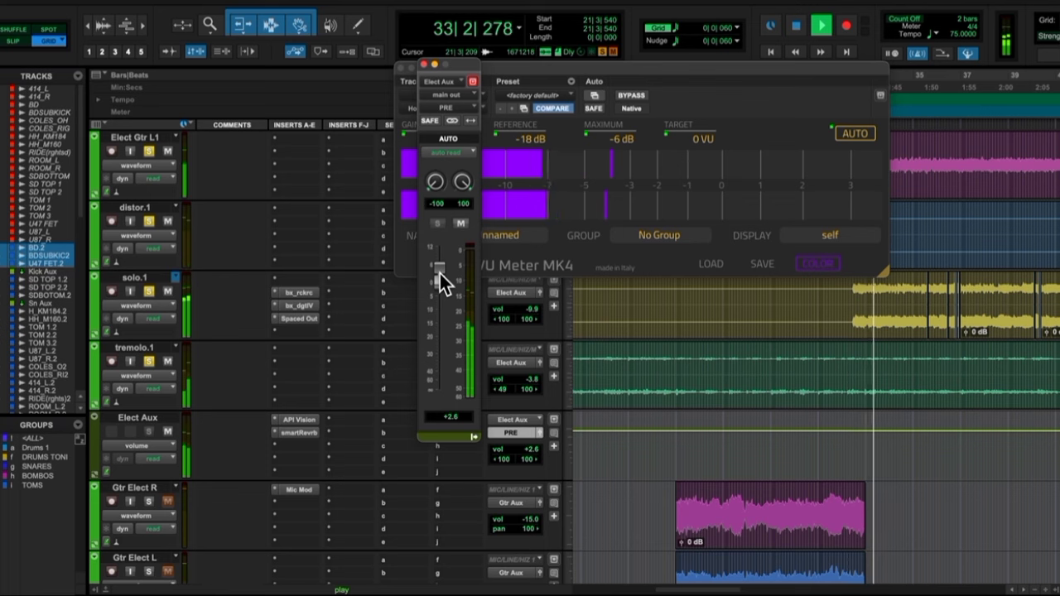
drag(442, 275, 444, 280)
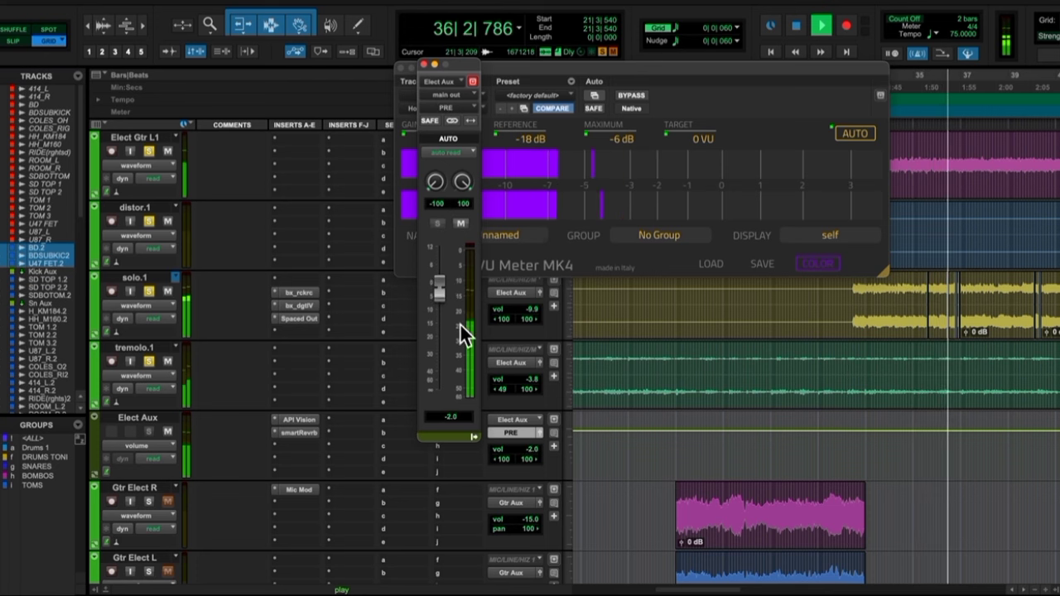
Restart playback and raise the output fader in the API Vision channel strip on Elect Aux, closing the plug-in when finished.
key(space)
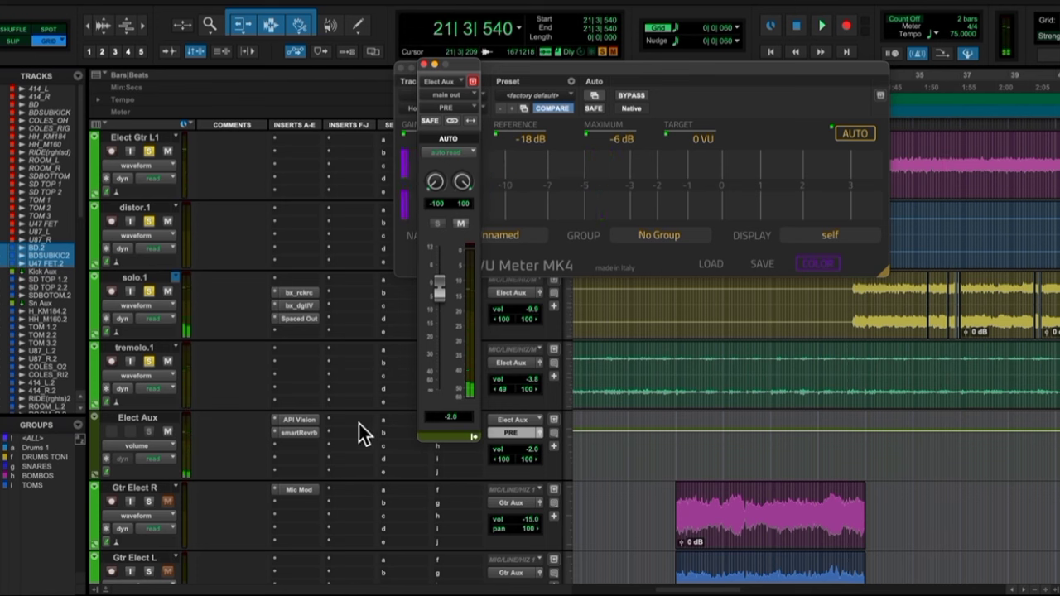
click(300, 420)
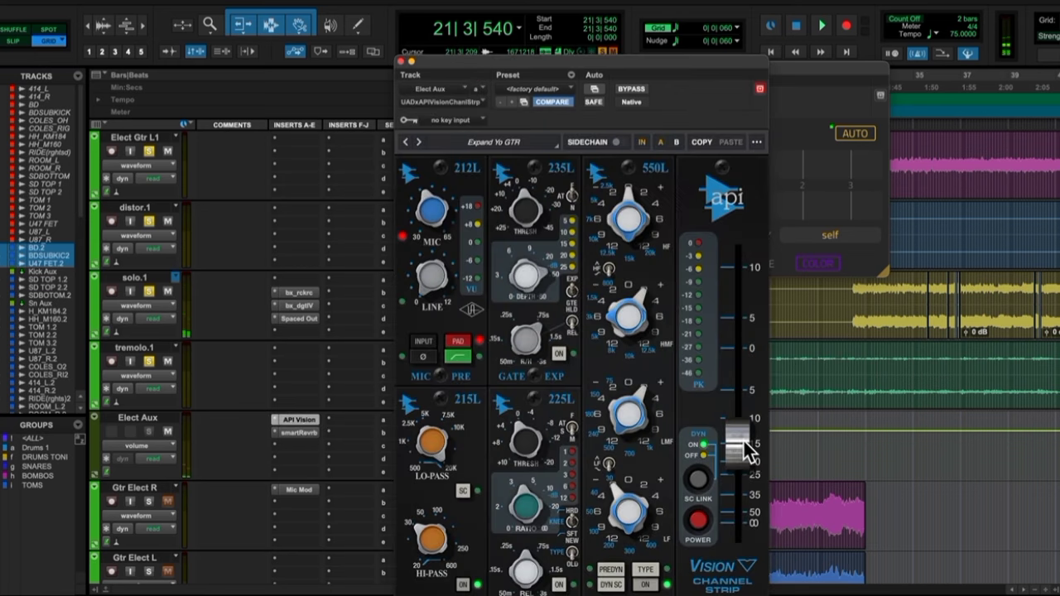
key(space)
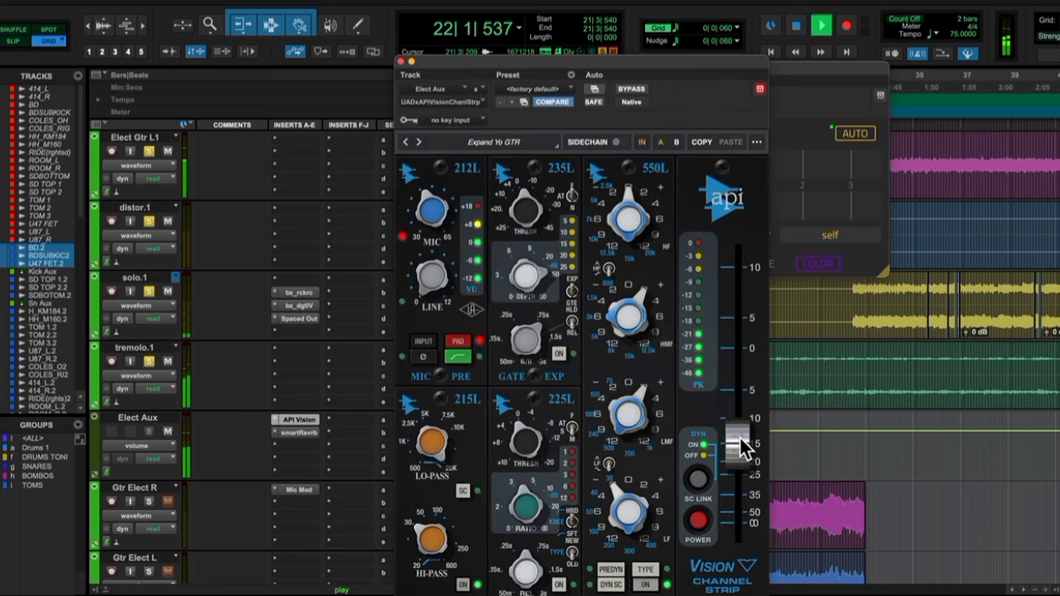
drag(743, 449, 744, 406)
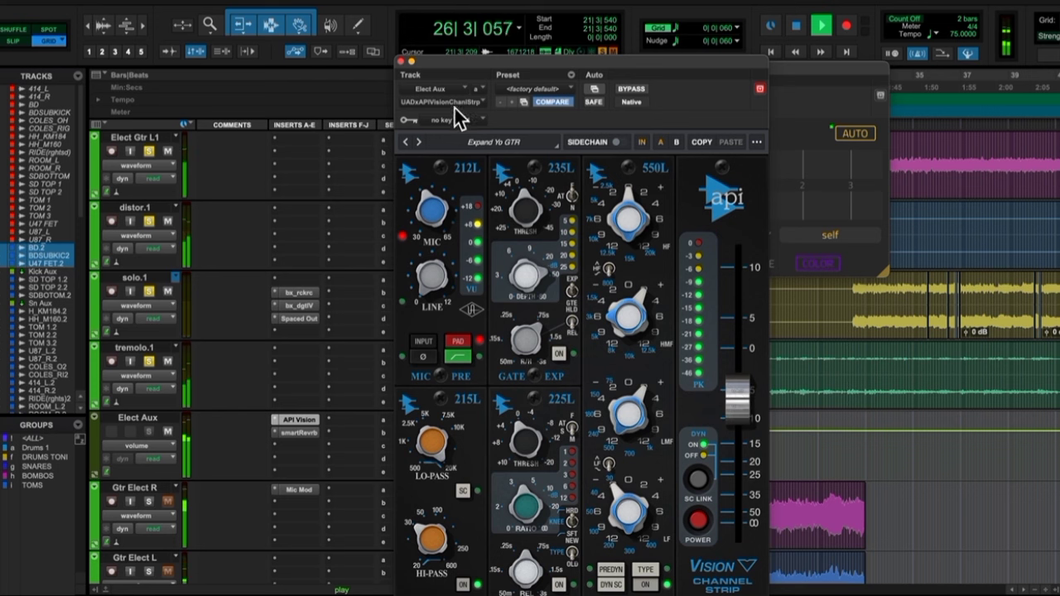
click(402, 63)
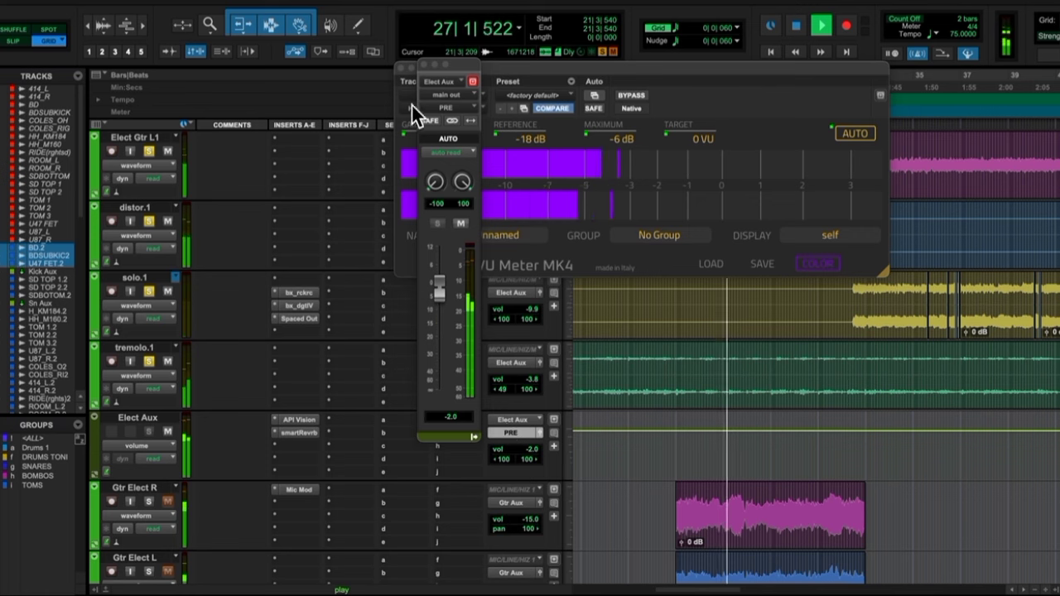
Mute the guitar tracks Solo L, Solo R, Gtr Elect L and Gtr Elect R.
scroll(331, 396, down, 3)
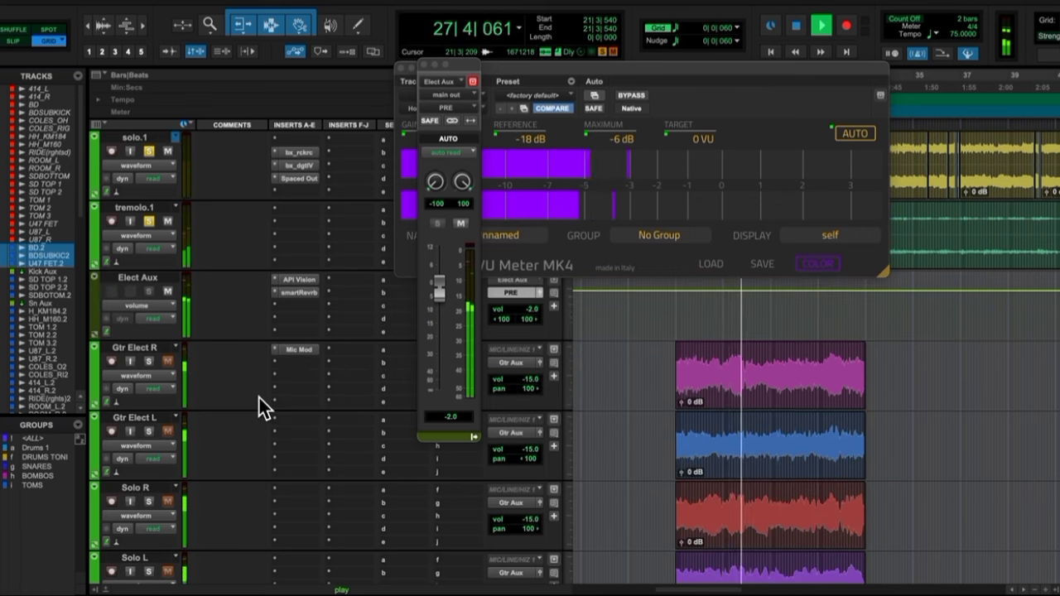
scroll(257, 396, down, 3)
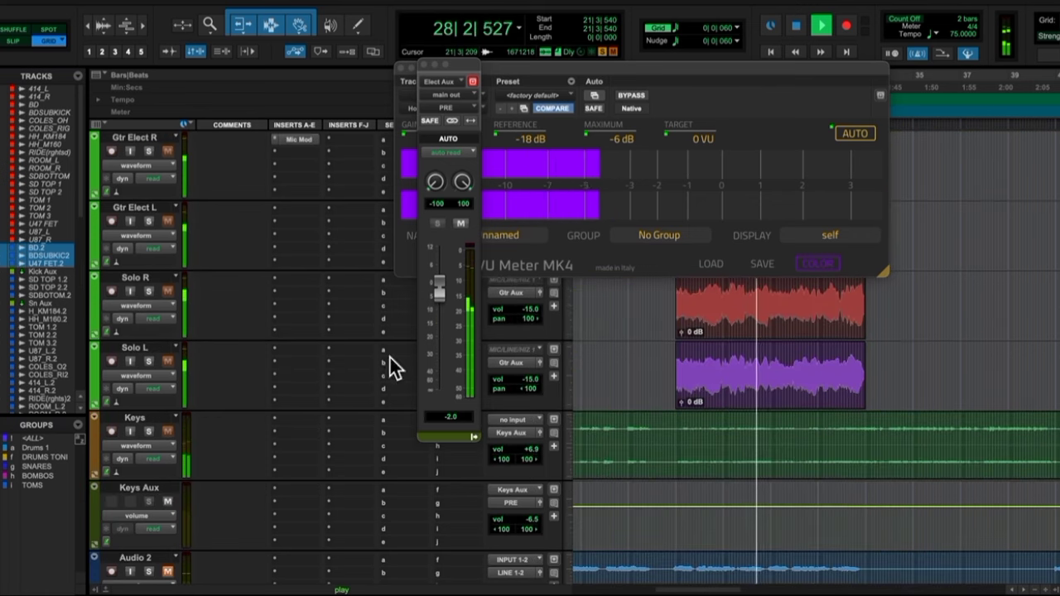
click(168, 361)
click(169, 293)
click(170, 222)
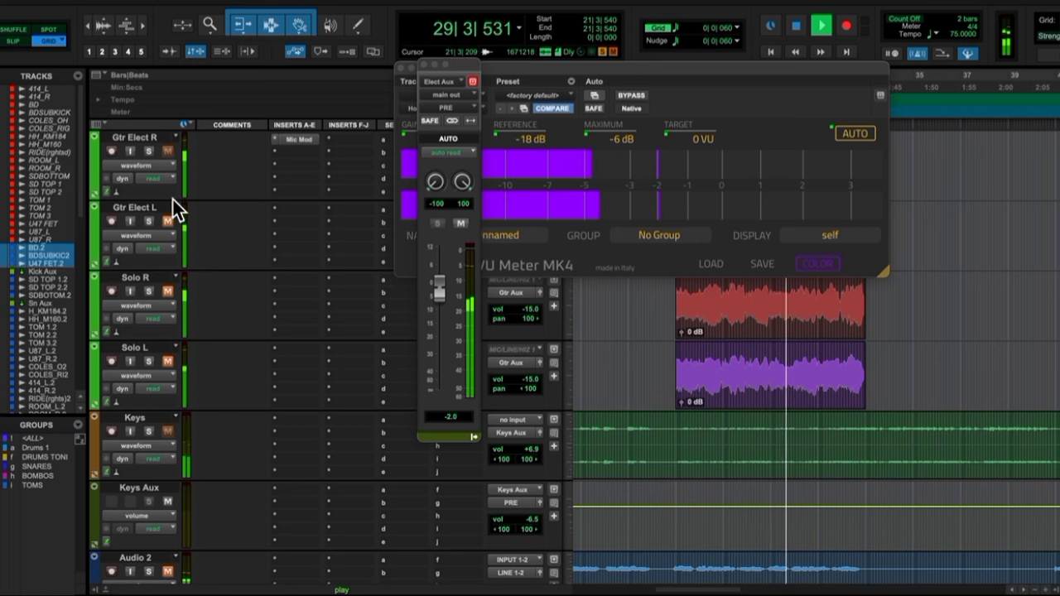
scroll(211, 224, up, 1)
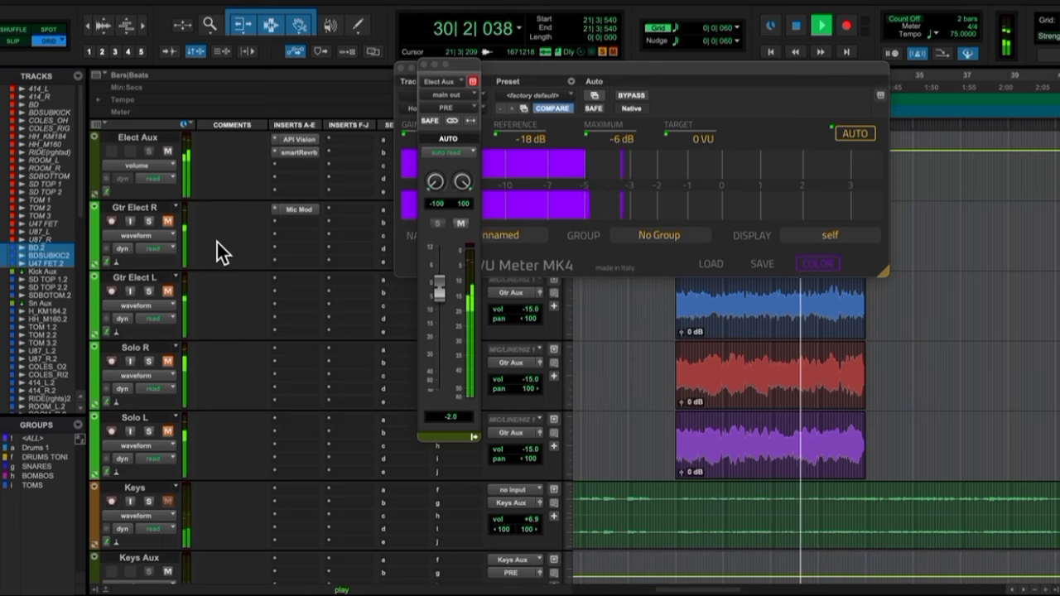
Find the Keys track below the guitars and solo it.
scroll(240, 323, down, 2)
scroll(260, 389, down, 1)
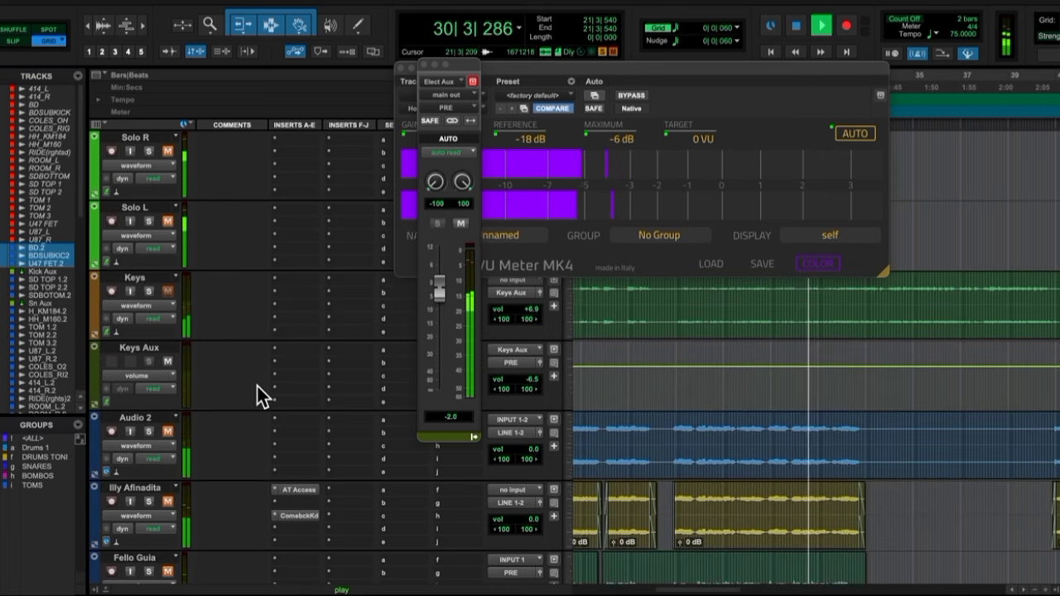
click(149, 291)
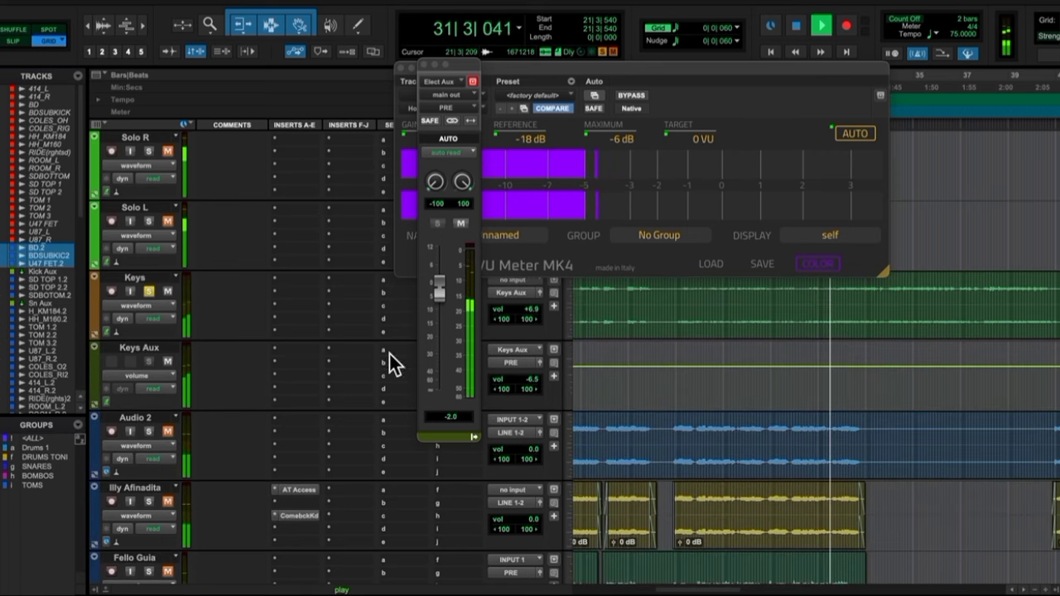
Set the Keys Aux volume to +4.0 dB against the VU meter and close both the fader and meter windows.
click(550, 364)
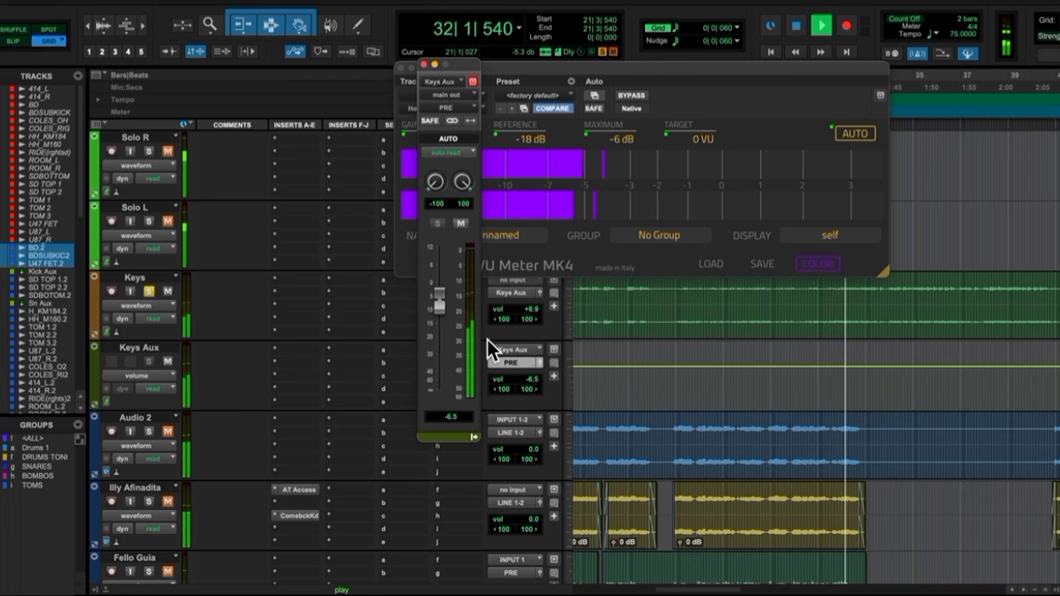
mouse_move(443, 301)
mouse_down()
mouse_move(442, 273)
mouse_move(444, 283)
mouse_up()
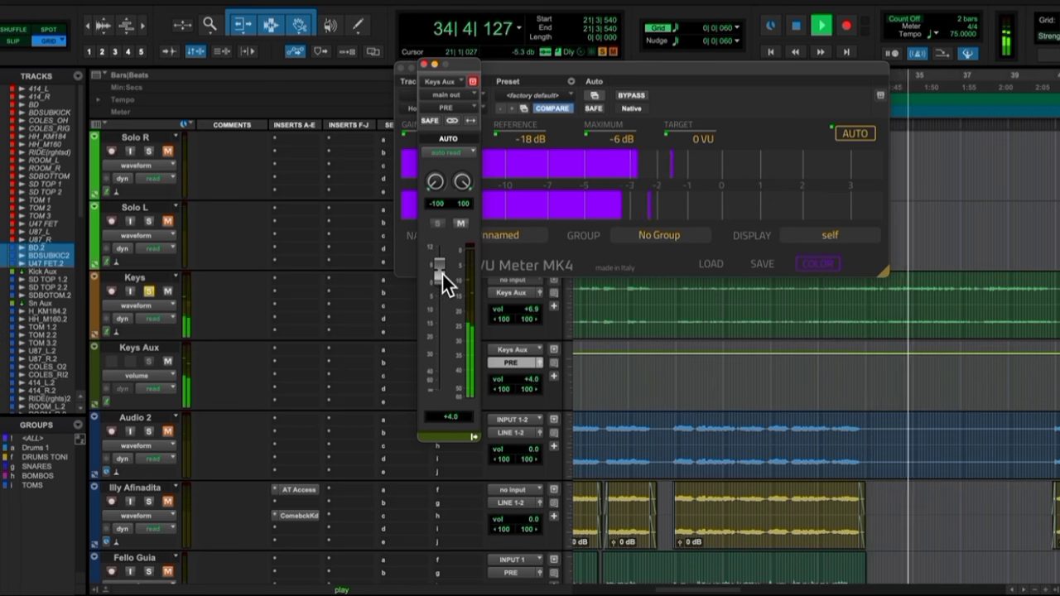
click(424, 64)
click(406, 73)
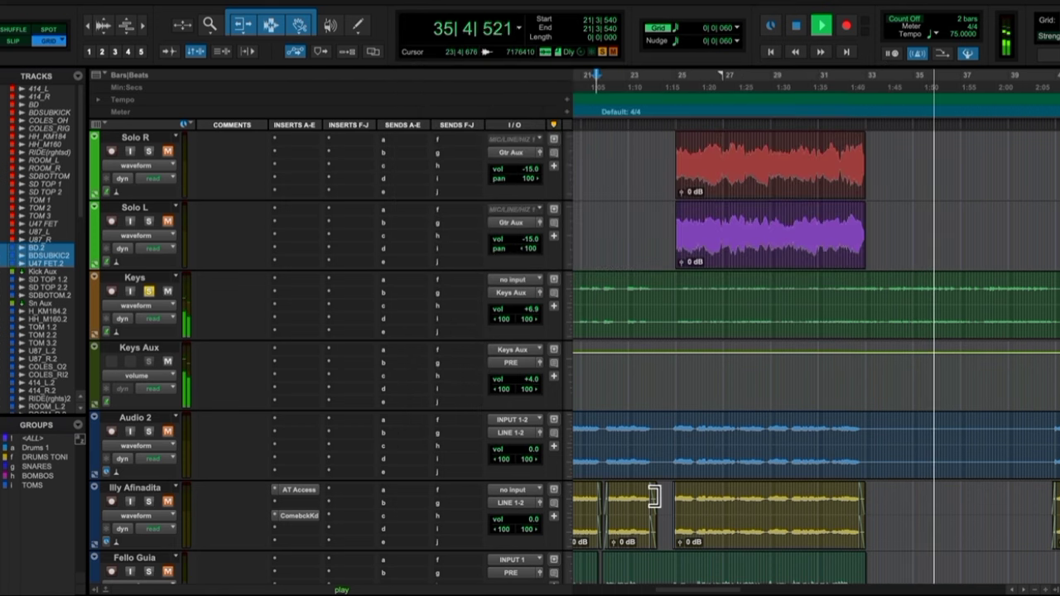
Show the peak level of the Pre bus in place of its volume and take its TDR Limiter 6 GE out of bypass.
scroll(654, 496, down, 3)
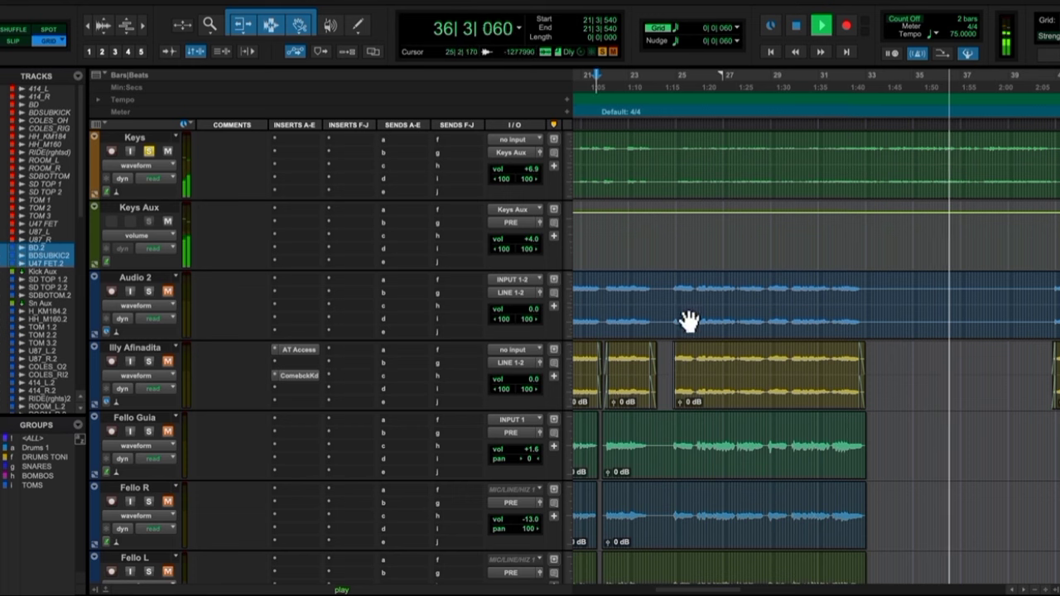
scroll(415, 238, down, 10)
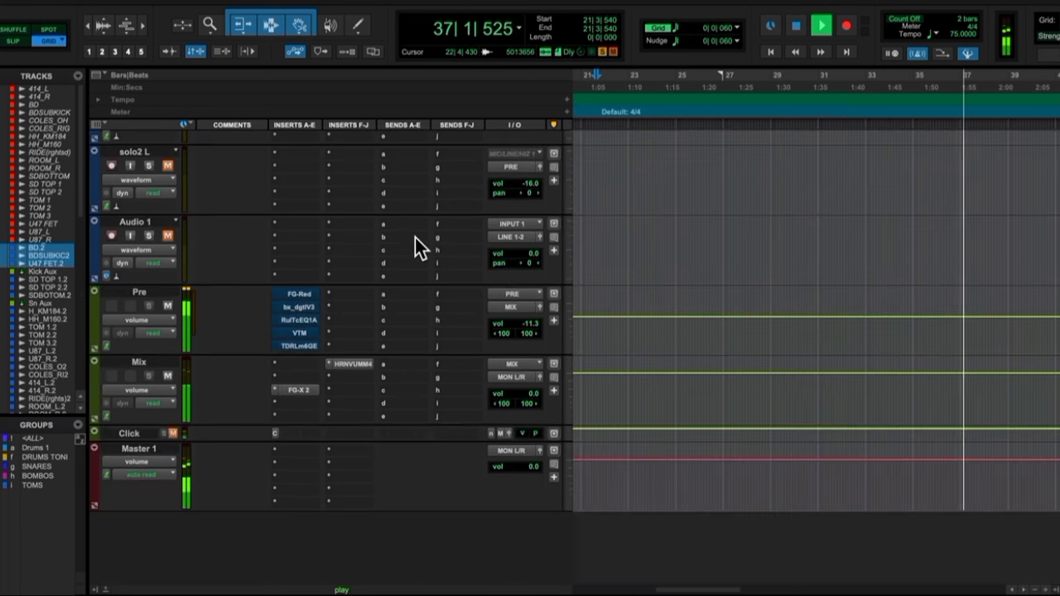
super+click(530, 325)
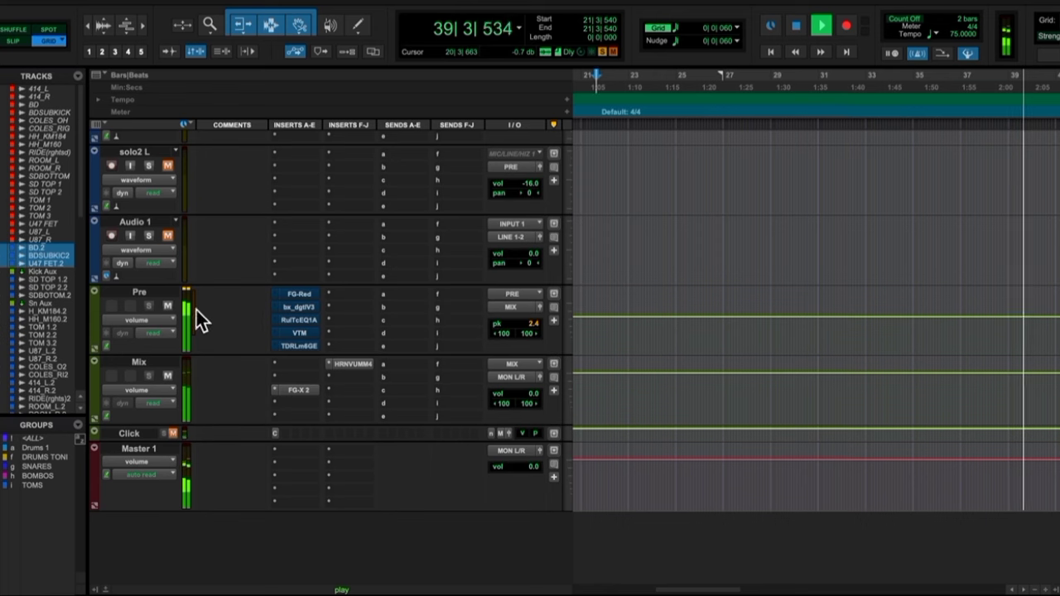
click(311, 347)
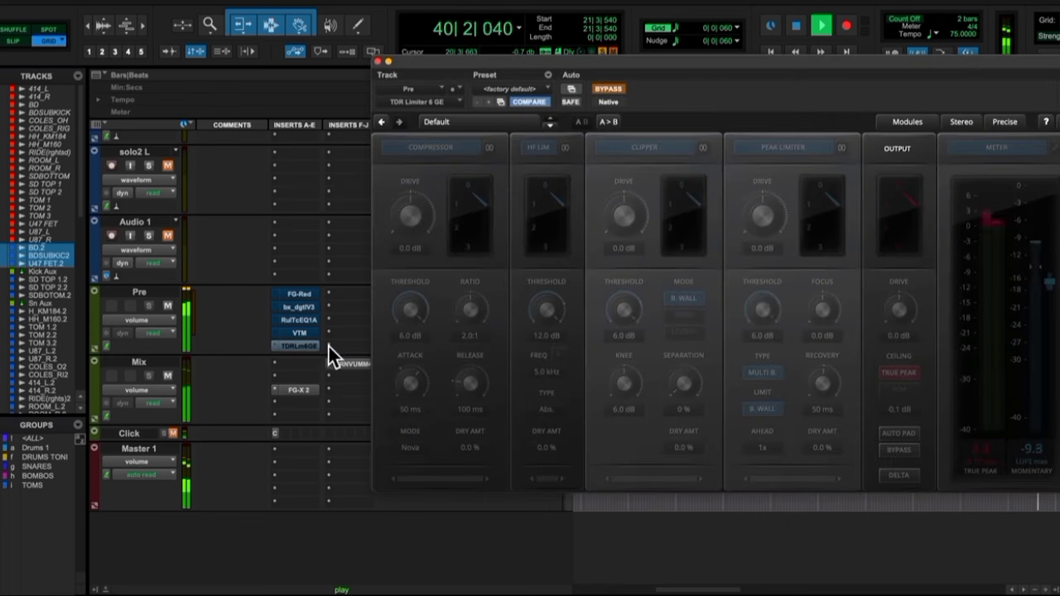
click(608, 89)
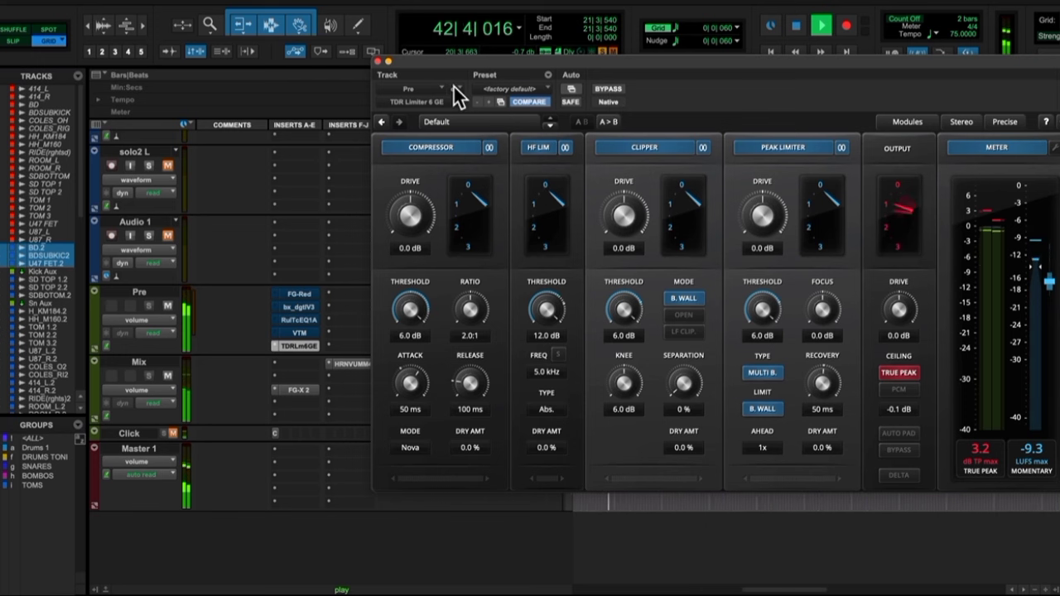
click(377, 62)
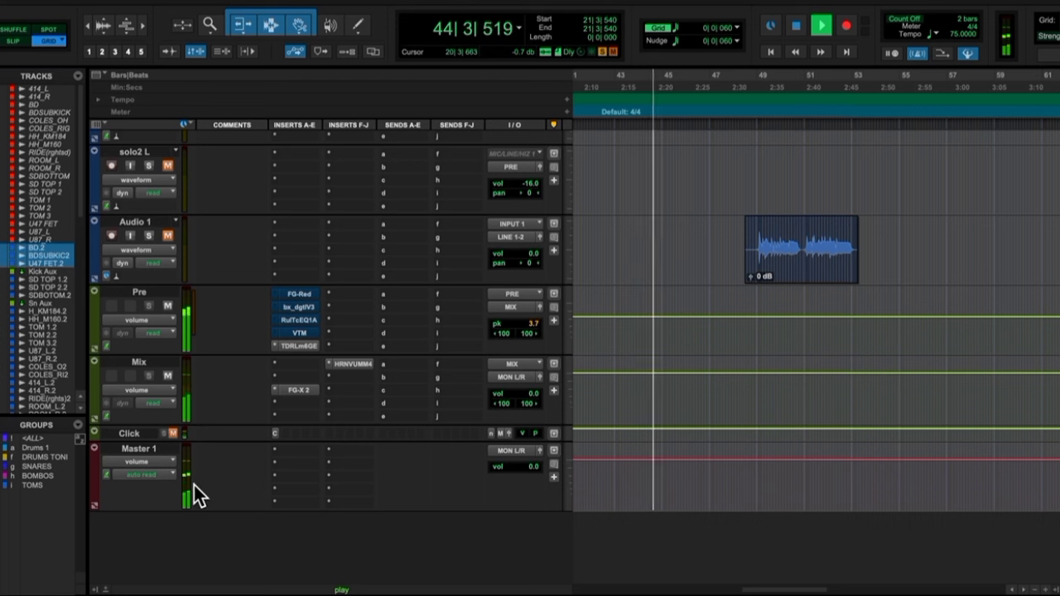
Show the peak level of Master 1 in place of its volume, refresh the reading, and stop playback.
ctrl+super+click(537, 470)
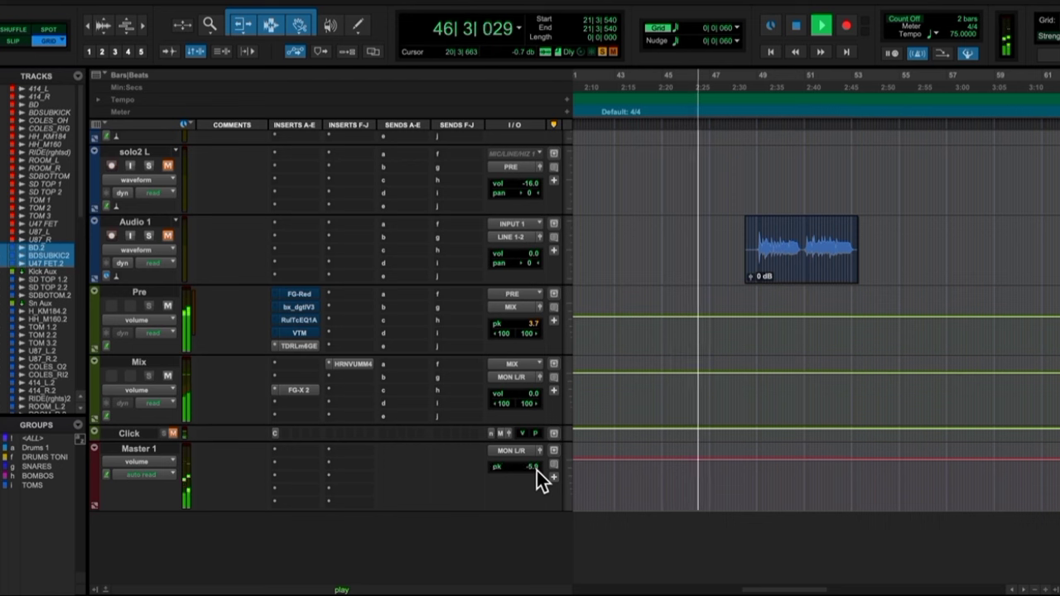
ctrl+super+click(538, 468)
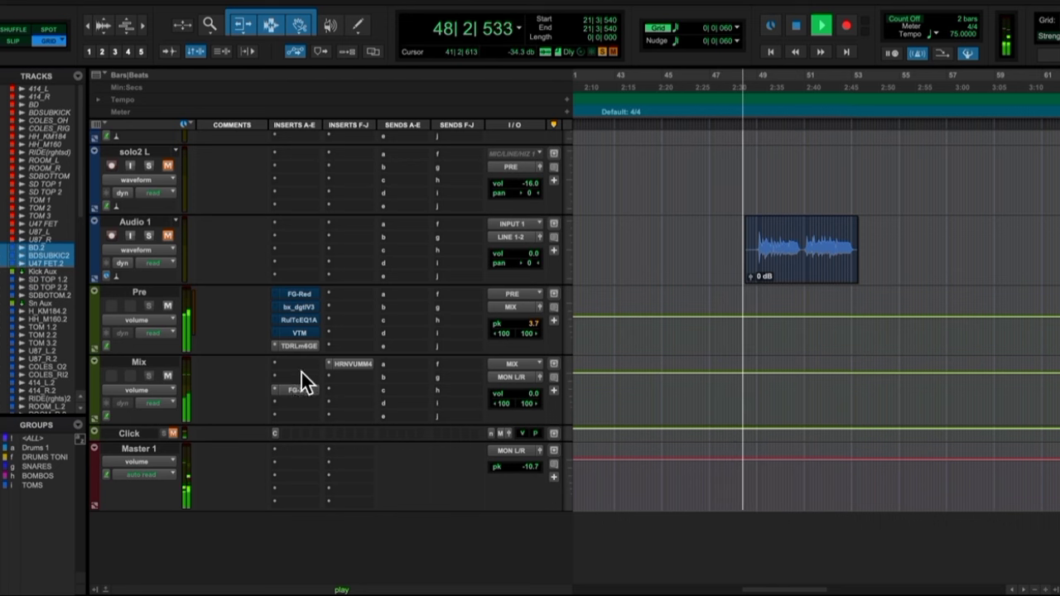
key(space)
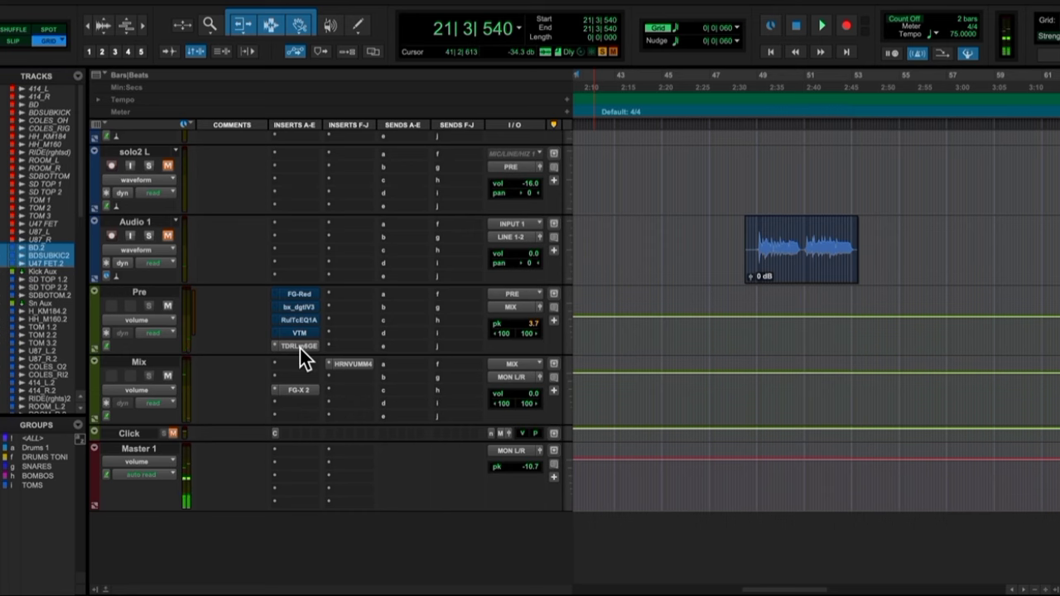
Reopen the HoRNet VU Meter MK4 inserted on the Mix track.
scroll(300, 348, up, 5)
scroll(397, 422, down, 5)
click(352, 365)
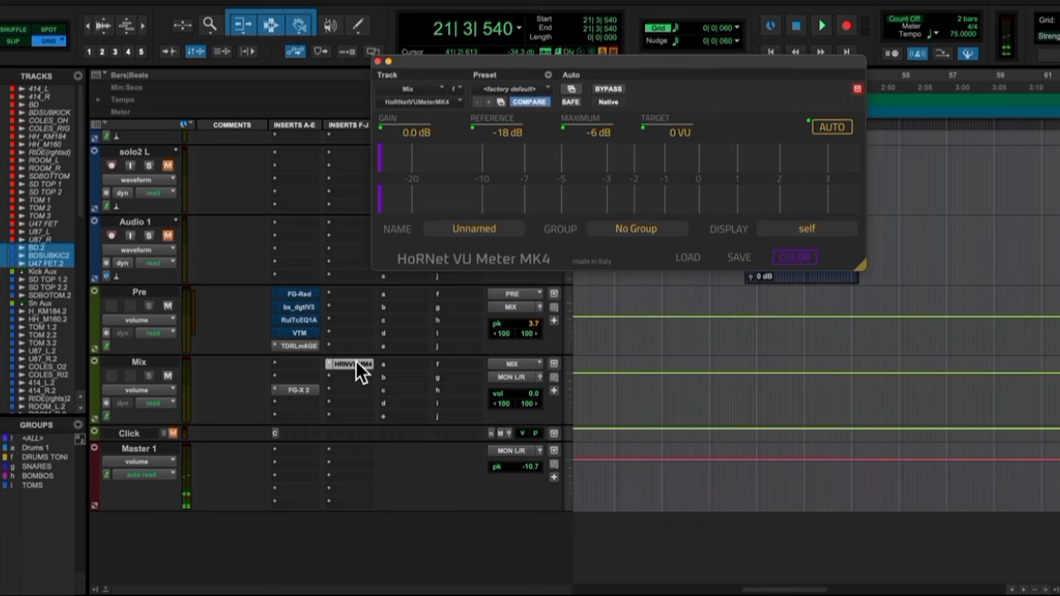
Review the track levels from the drum tracks and their auxes down through the bass and acoustic guitars.
scroll(356, 362, up, 10)
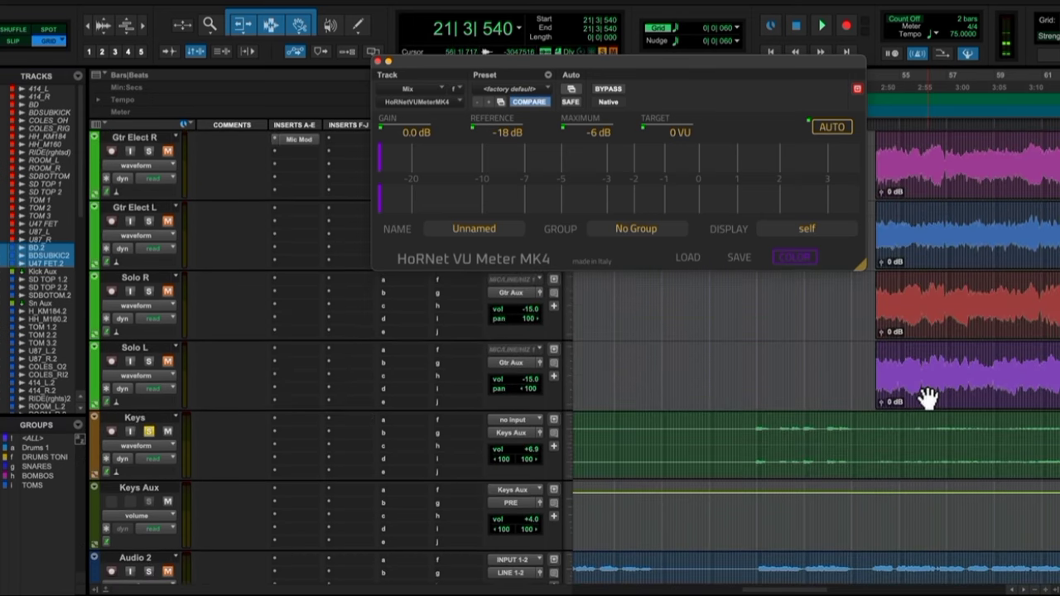
scroll(928, 397, up, 15)
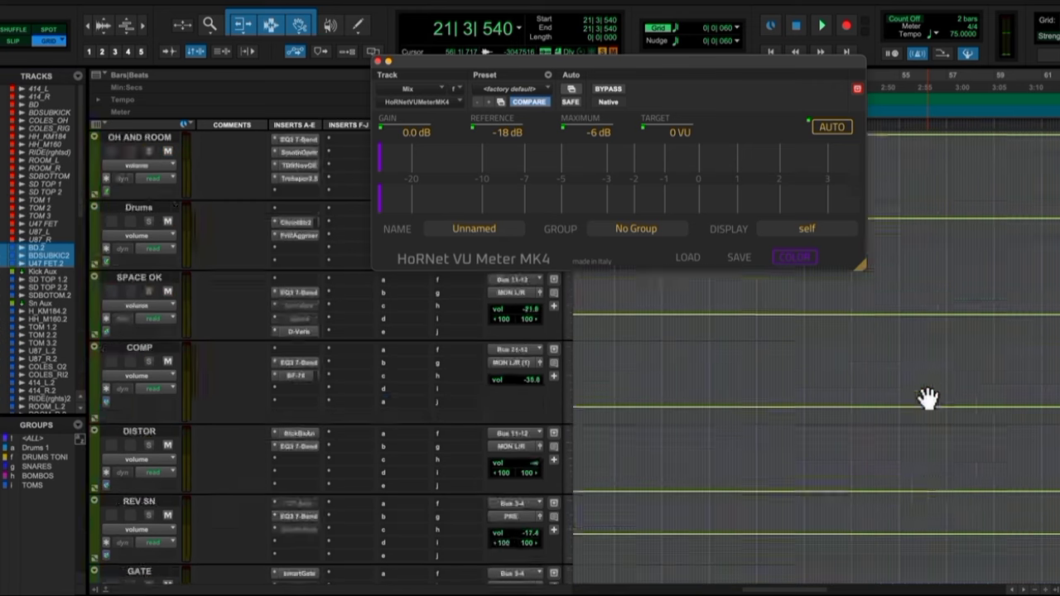
scroll(928, 398, left, 2)
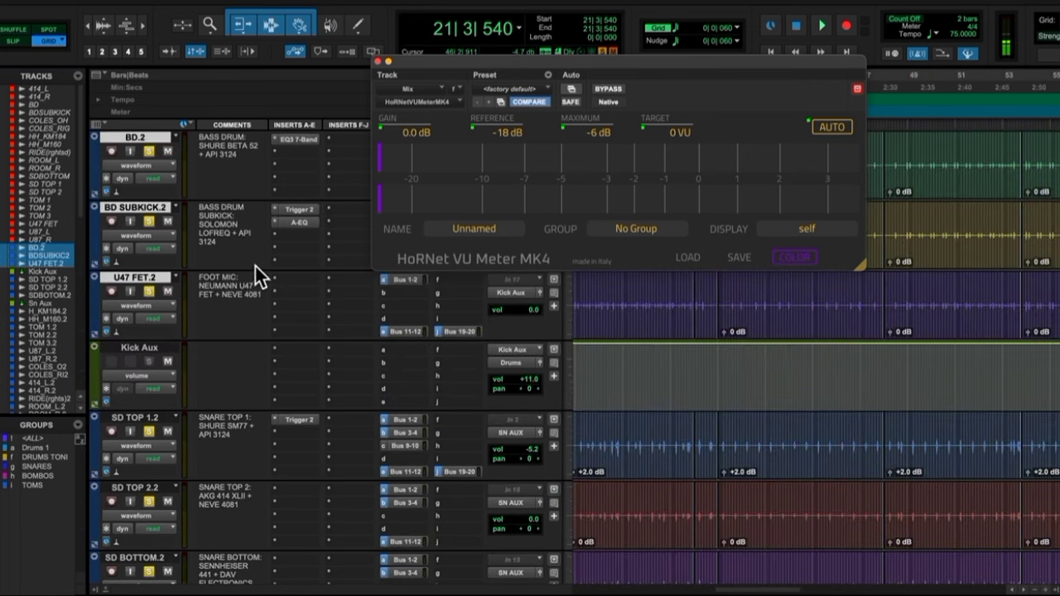
scroll(376, 311, down, 15)
scroll(377, 311, right, 3)
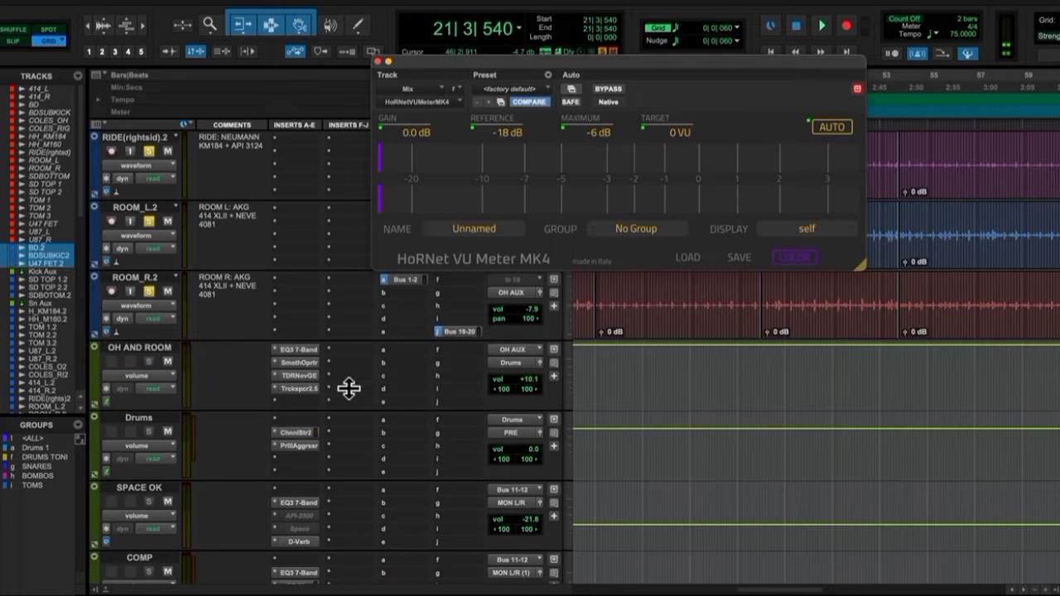
scroll(346, 435, down, 10)
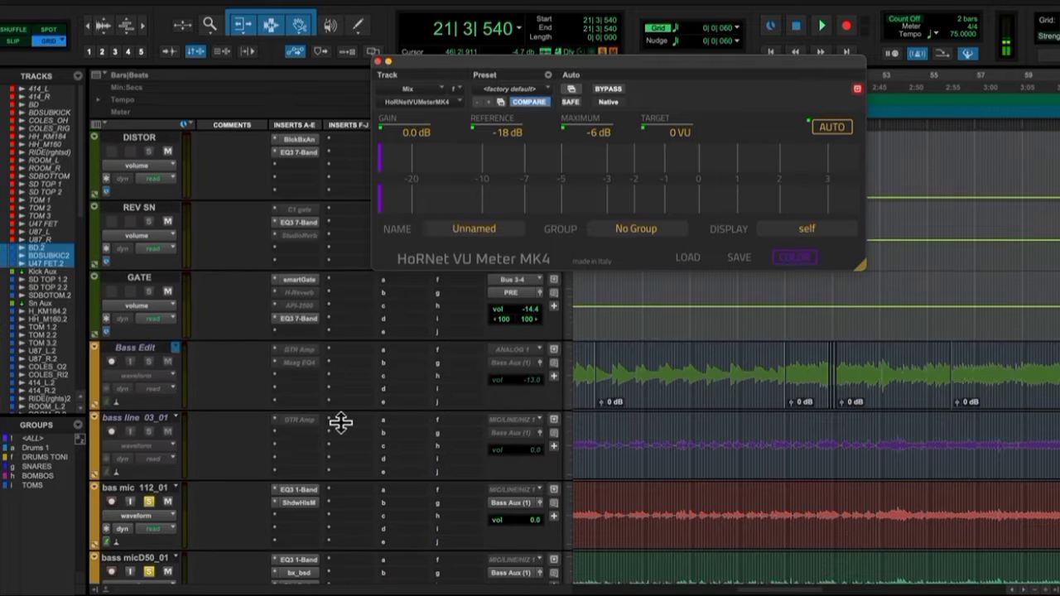
scroll(352, 422, down, 2)
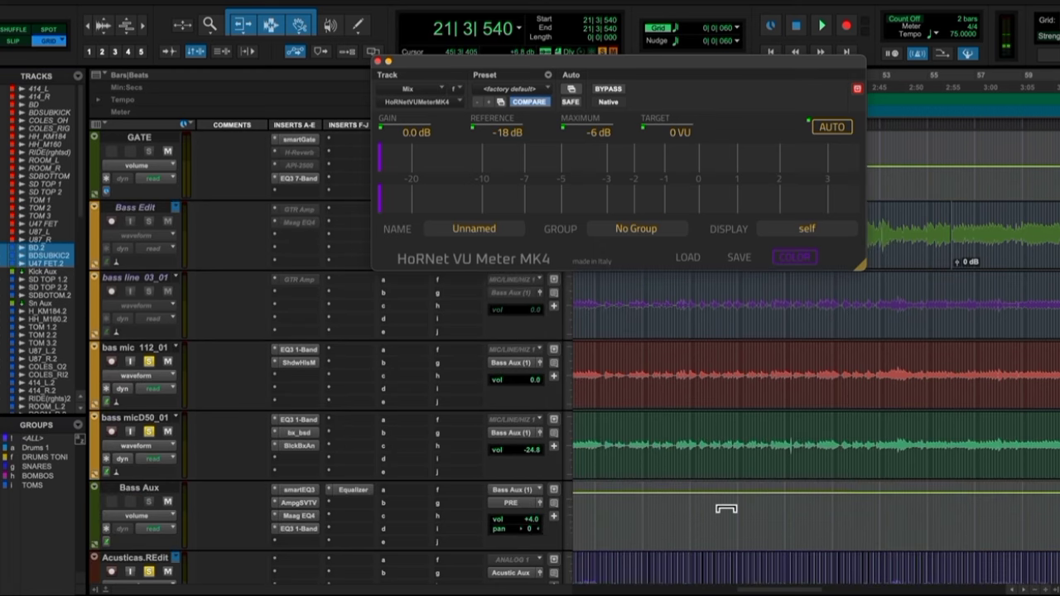
scroll(726, 508, down, 4)
scroll(720, 505, up, 1)
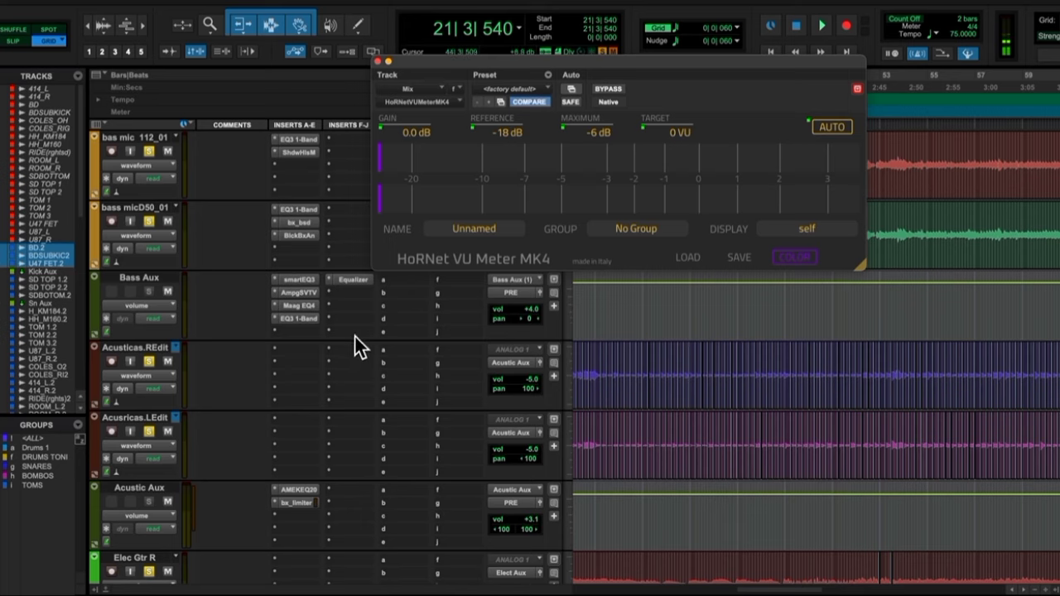
scroll(352, 340, down, 3)
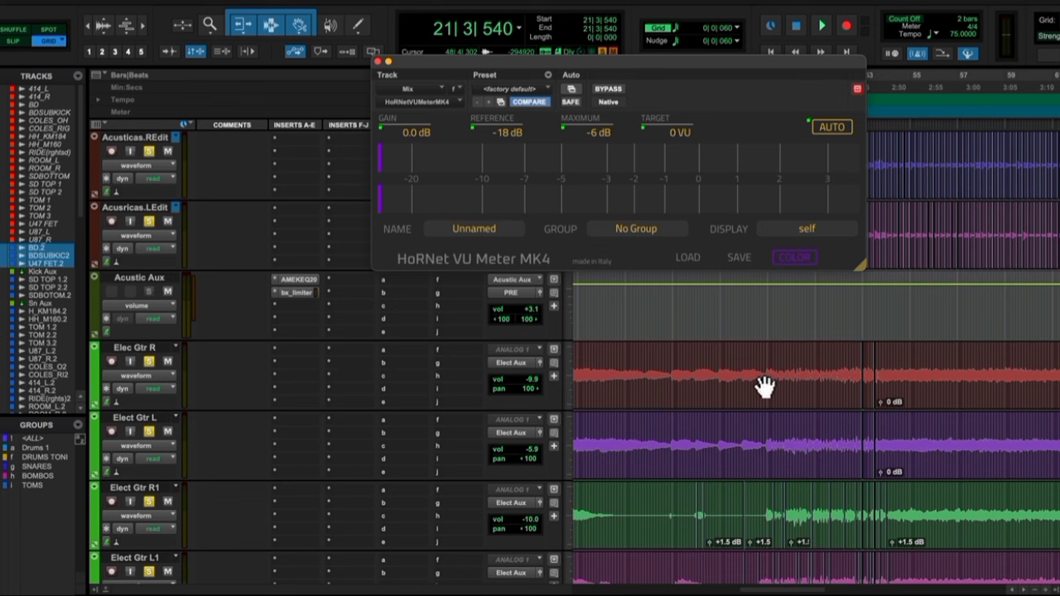
Review the session again from the kick tracks through the electric guitars and keys down to the Pre, Mix and Master 1 tracks.
scroll(764, 387, up, 10)
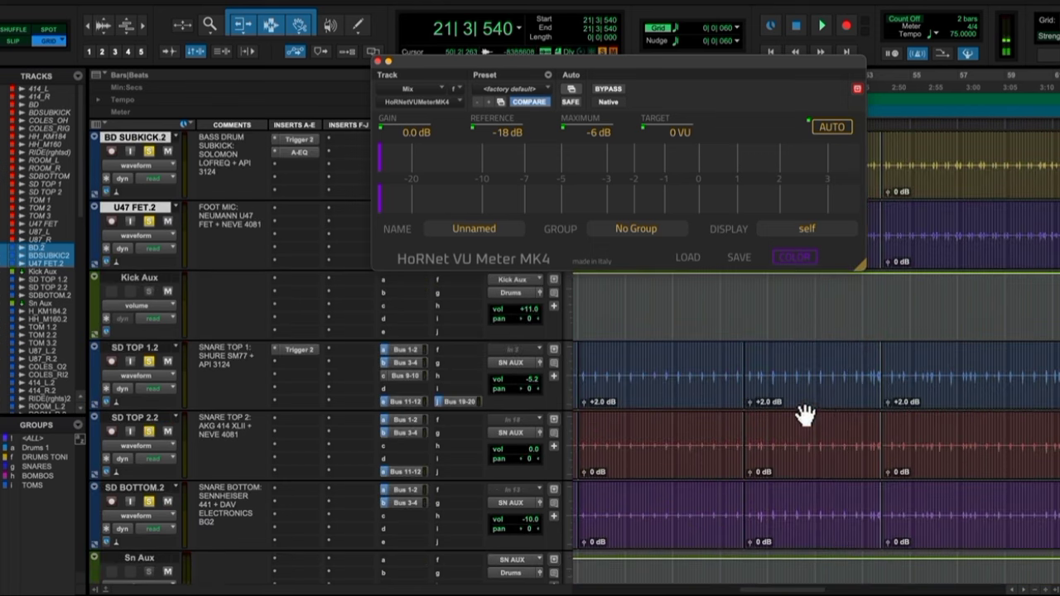
scroll(923, 439, up, 1)
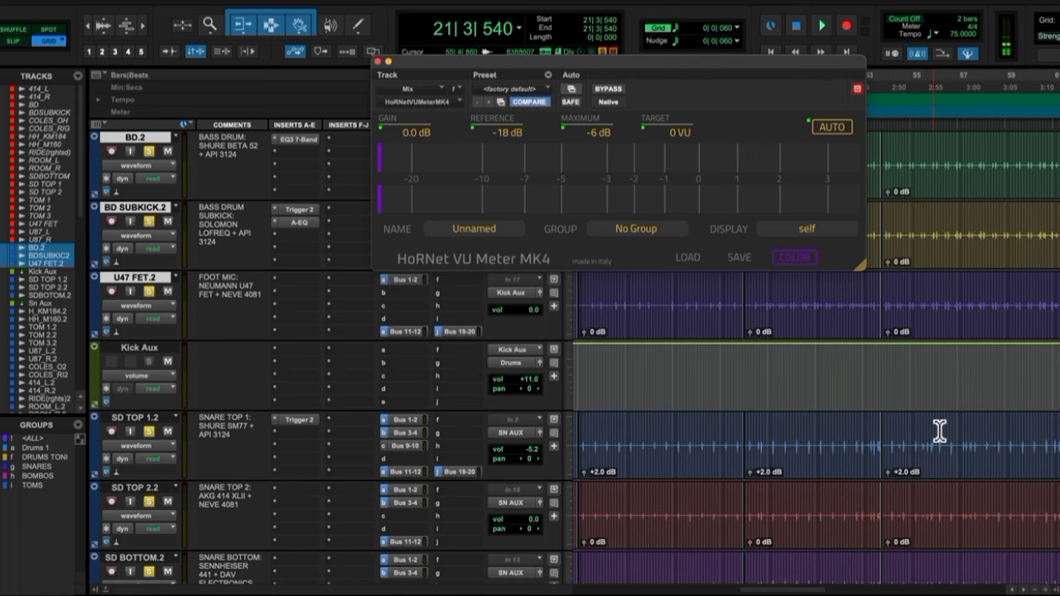
scroll(939, 429, down, 12)
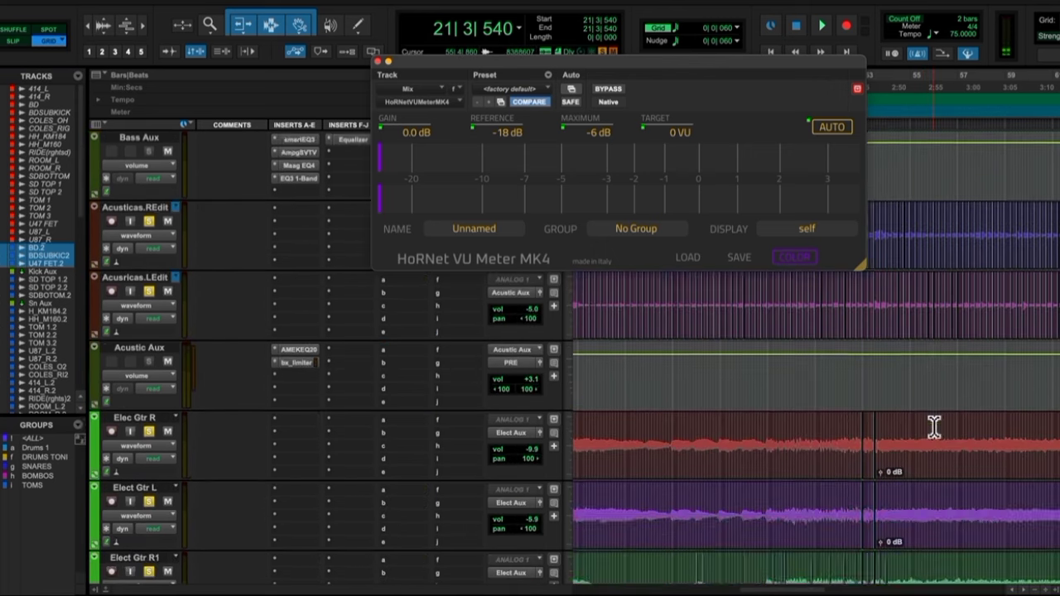
scroll(934, 426, up, 1)
scroll(924, 429, down, 4)
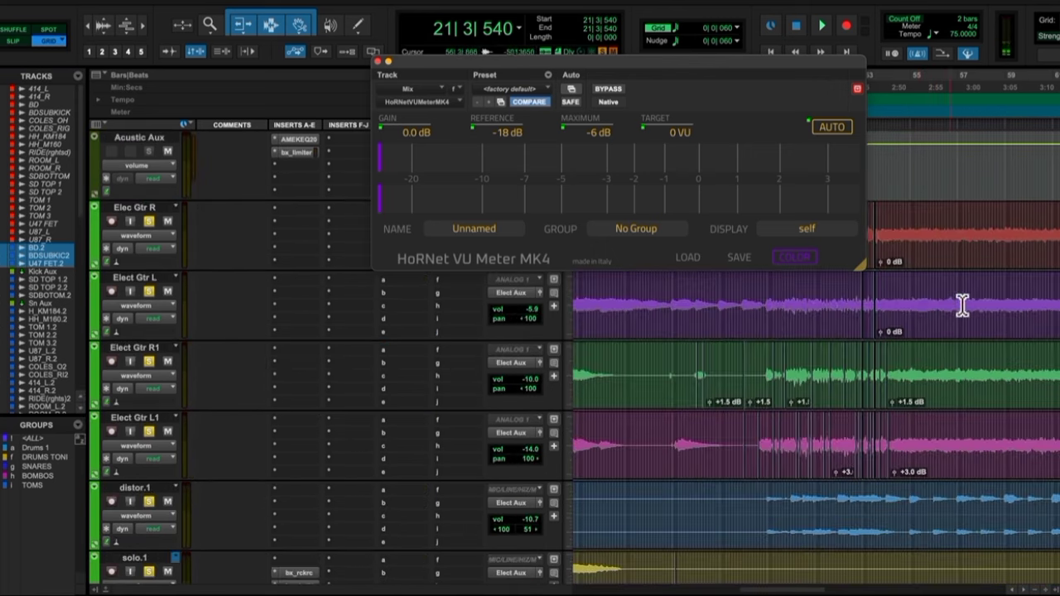
scroll(929, 365, down, 5)
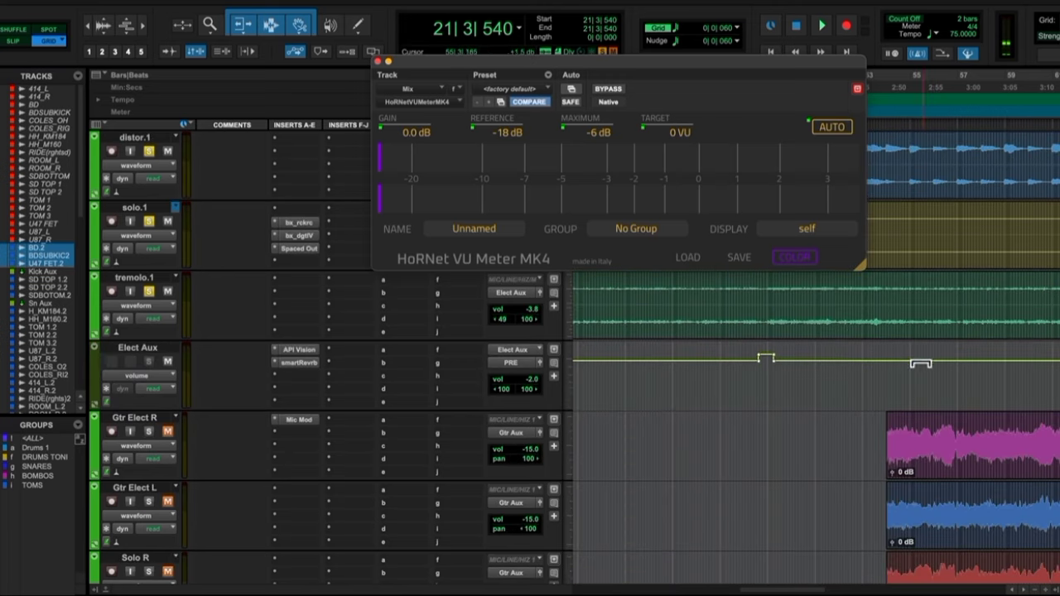
scroll(957, 379, down, 2)
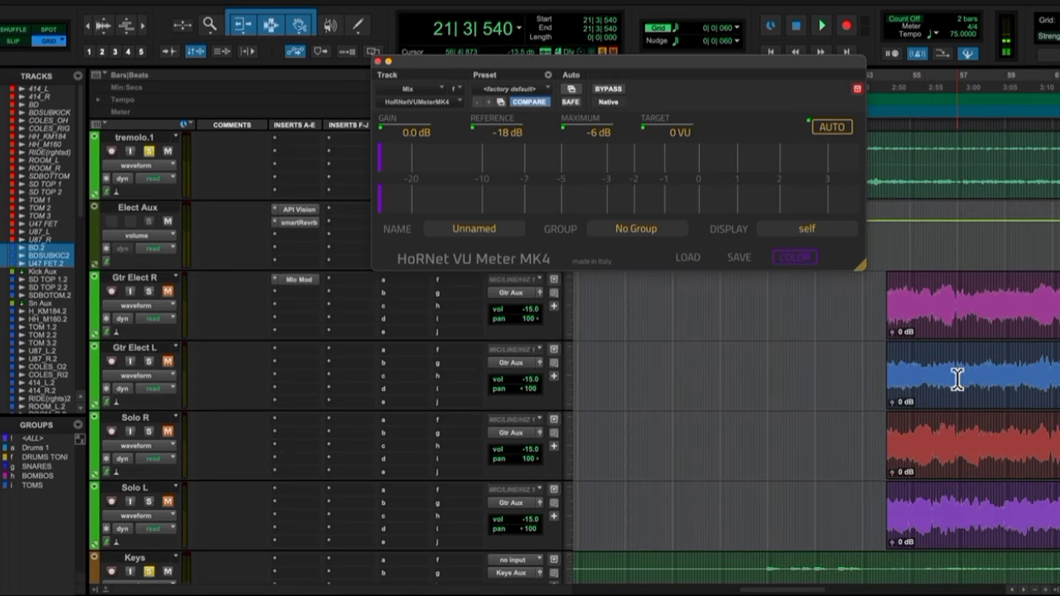
scroll(981, 414, right, 2)
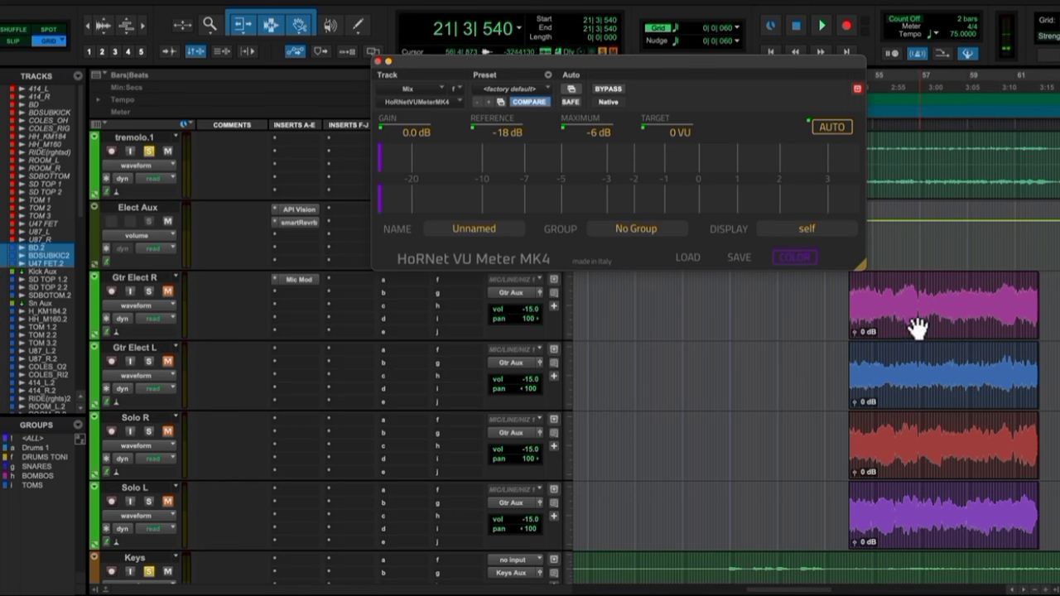
scroll(945, 314, up, 3)
scroll(945, 314, right, 1)
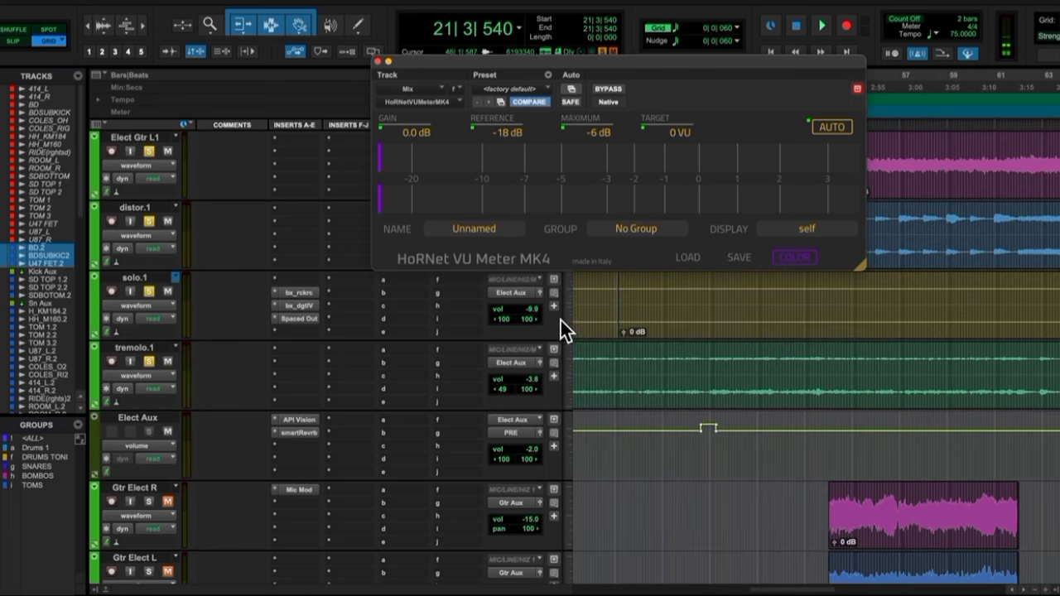
scroll(559, 356, down, 2)
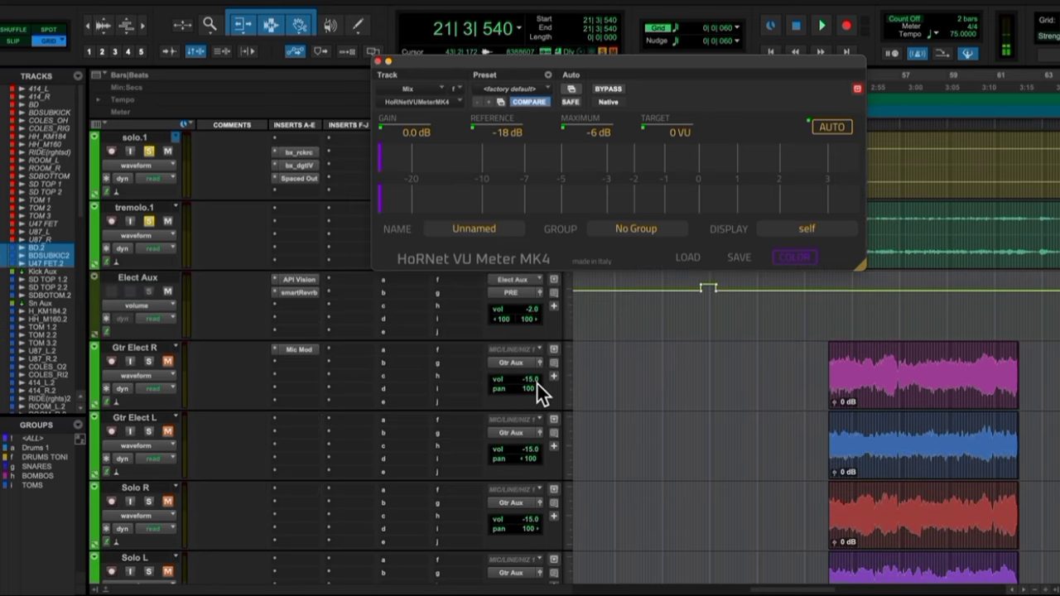
scroll(895, 473, down, 2)
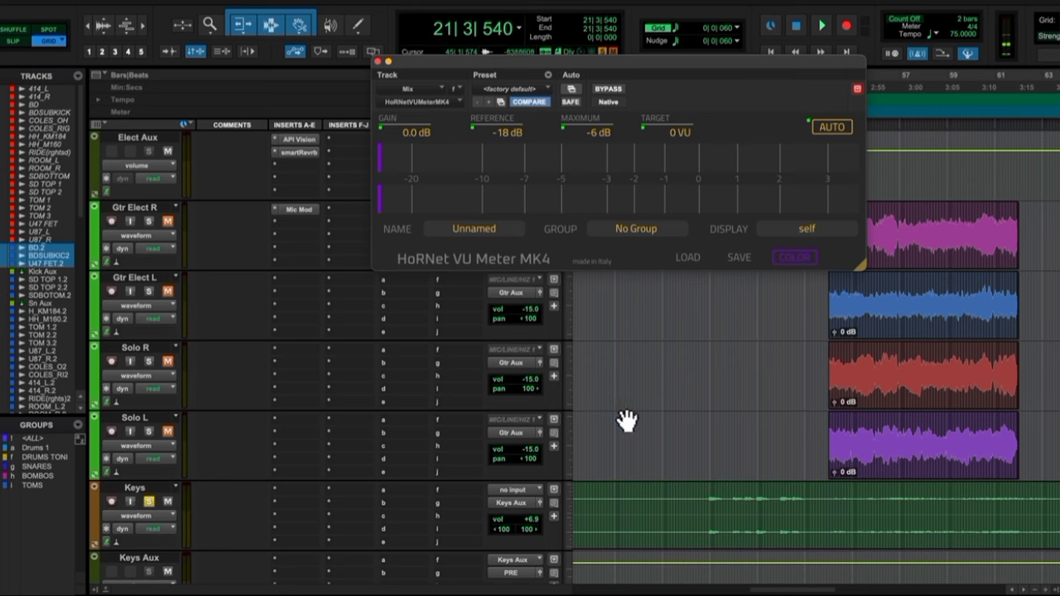
scroll(626, 420, down, 4)
scroll(621, 419, down, 15)
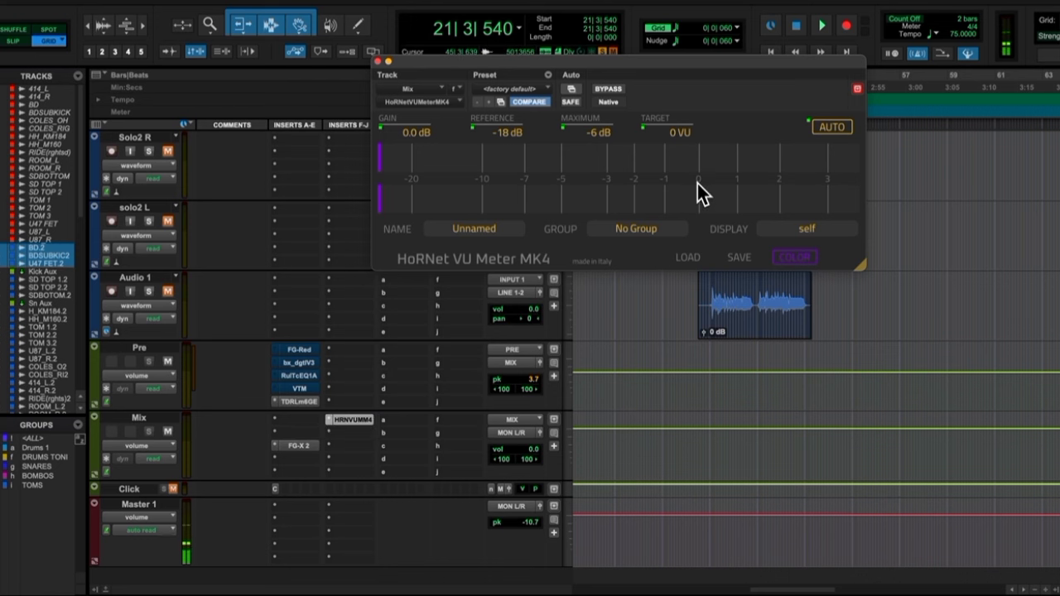
Play the mix and open the output fader window of the Elect Aux track while watching the VU meter.
key(space)
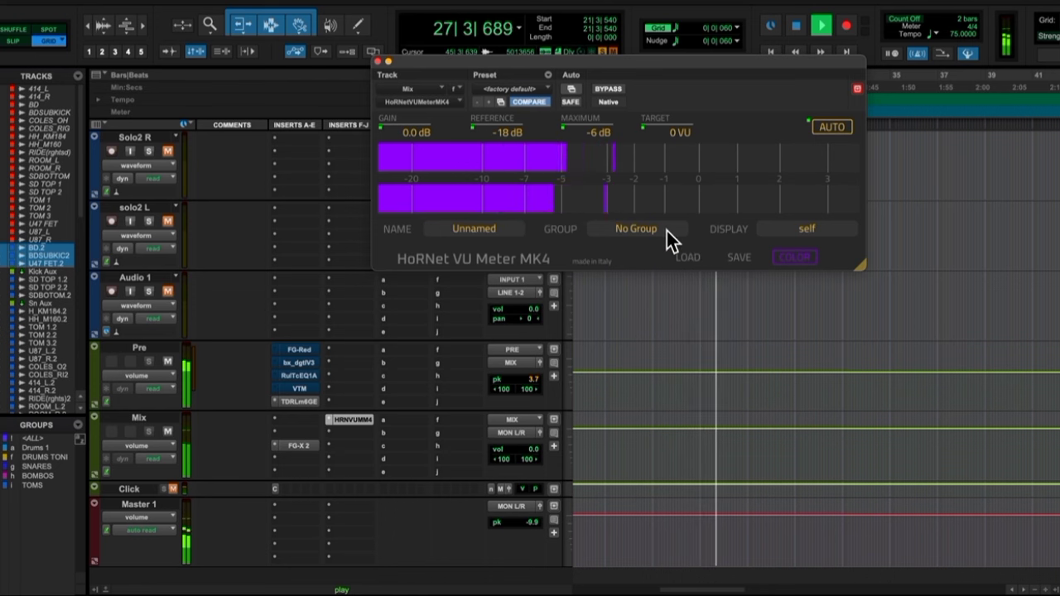
scroll(556, 341, up, 10)
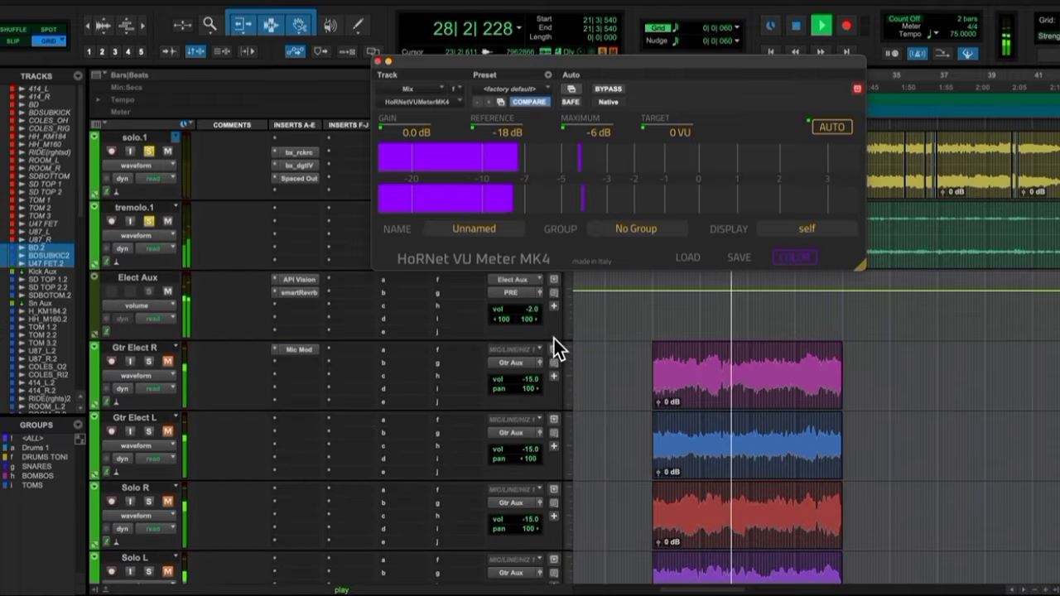
scroll(554, 339, up, 2)
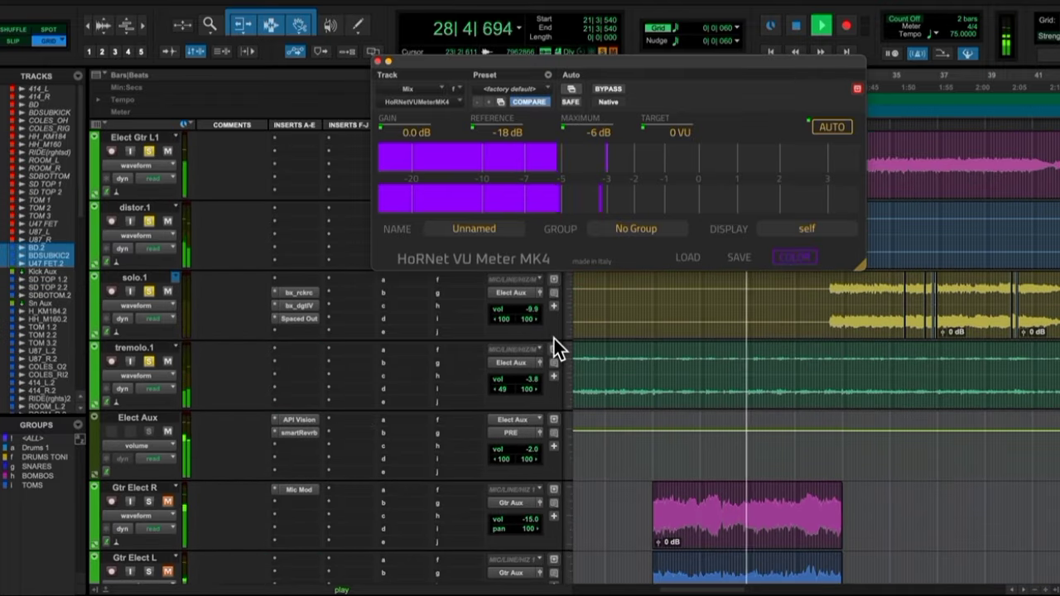
click(543, 435)
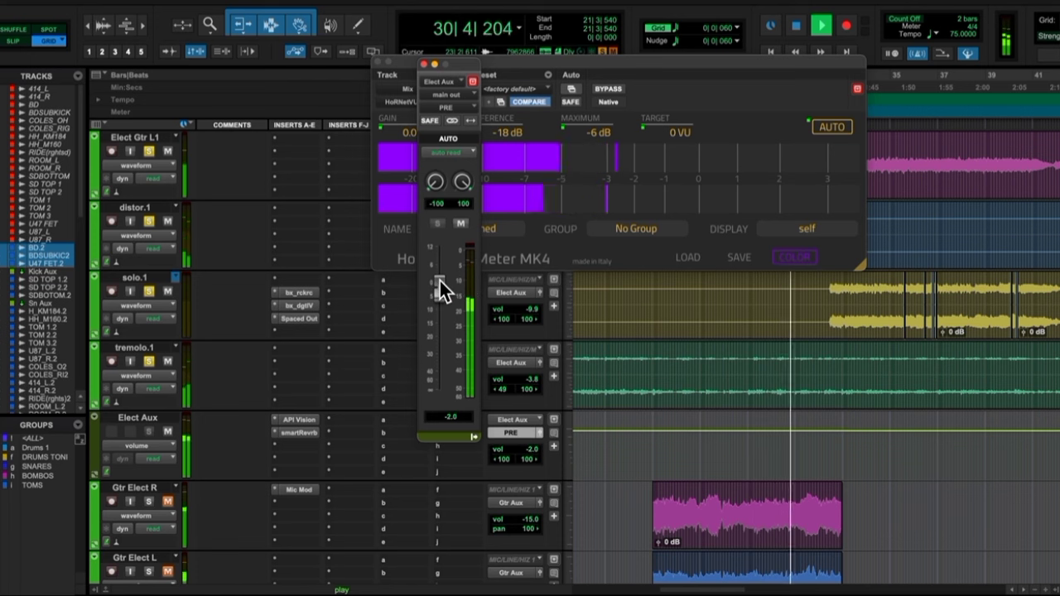
Nudge the output fader of the API Vision channel strip on Elect Aux during playback and close the plug-in.
click(298, 419)
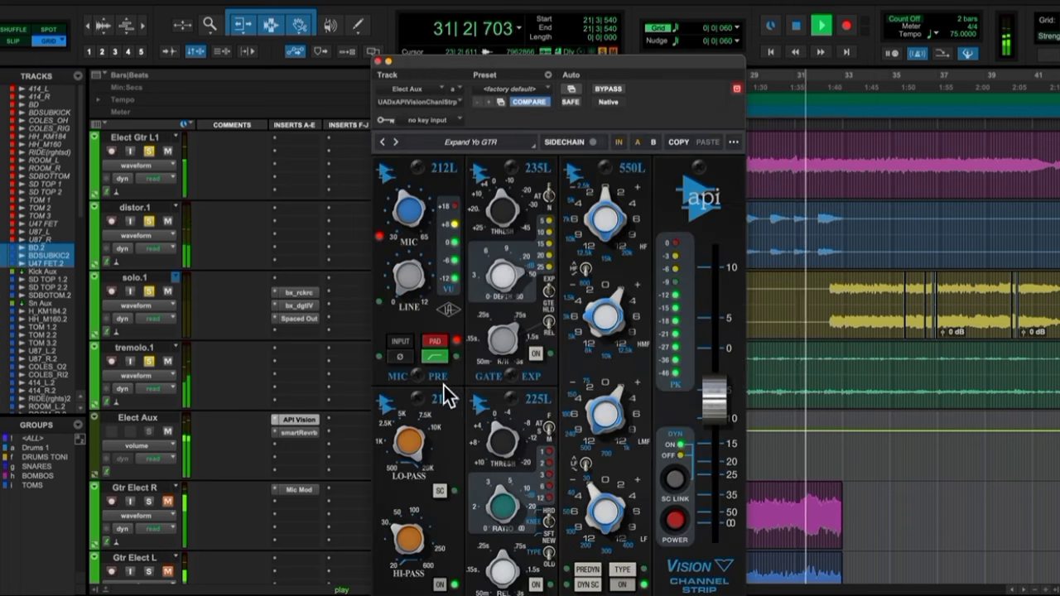
drag(722, 388, 723, 385)
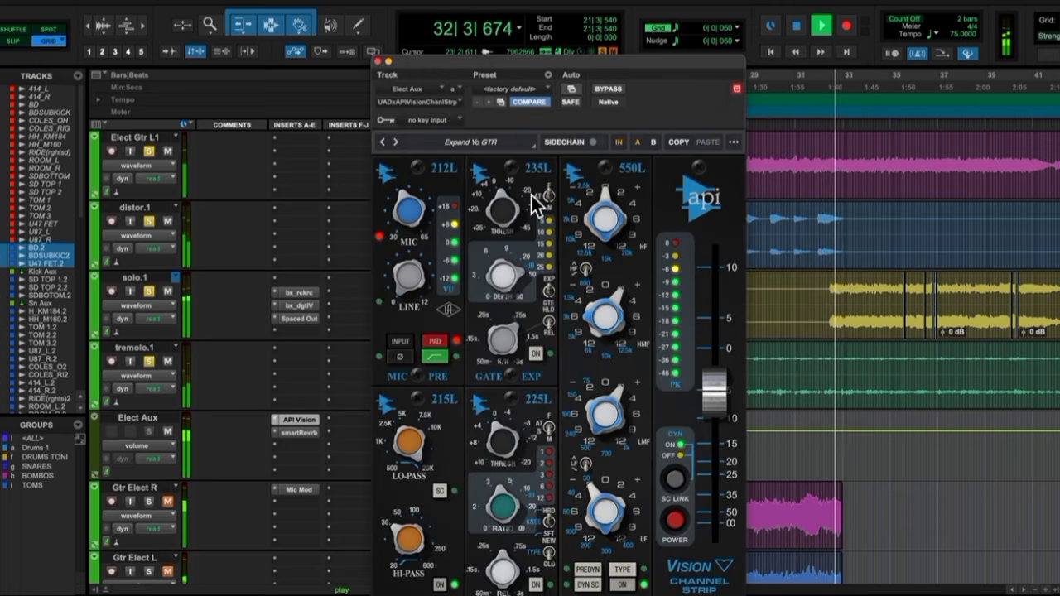
drag(724, 407, 727, 412)
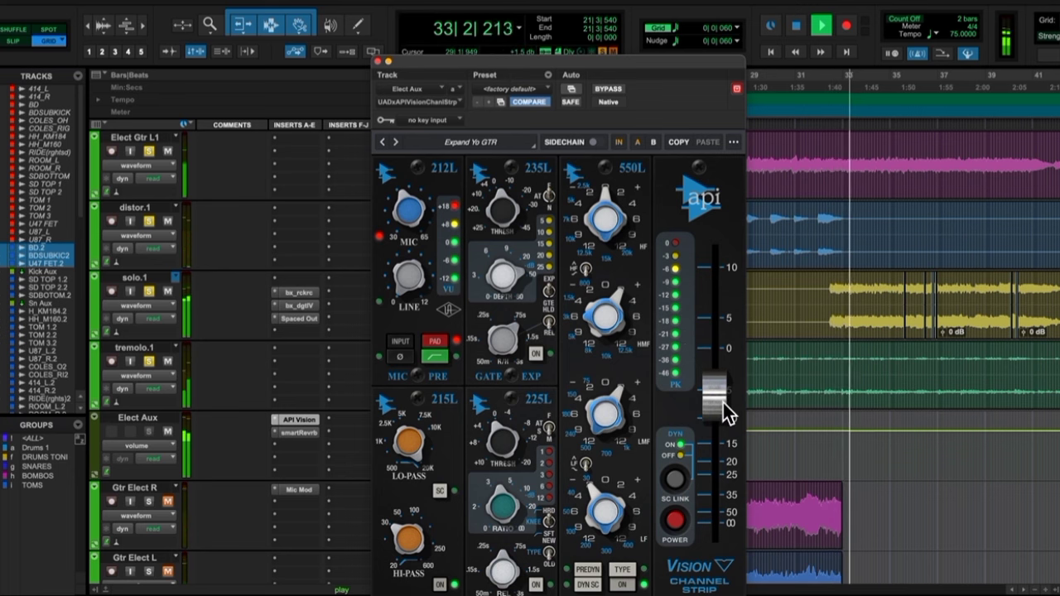
click(379, 62)
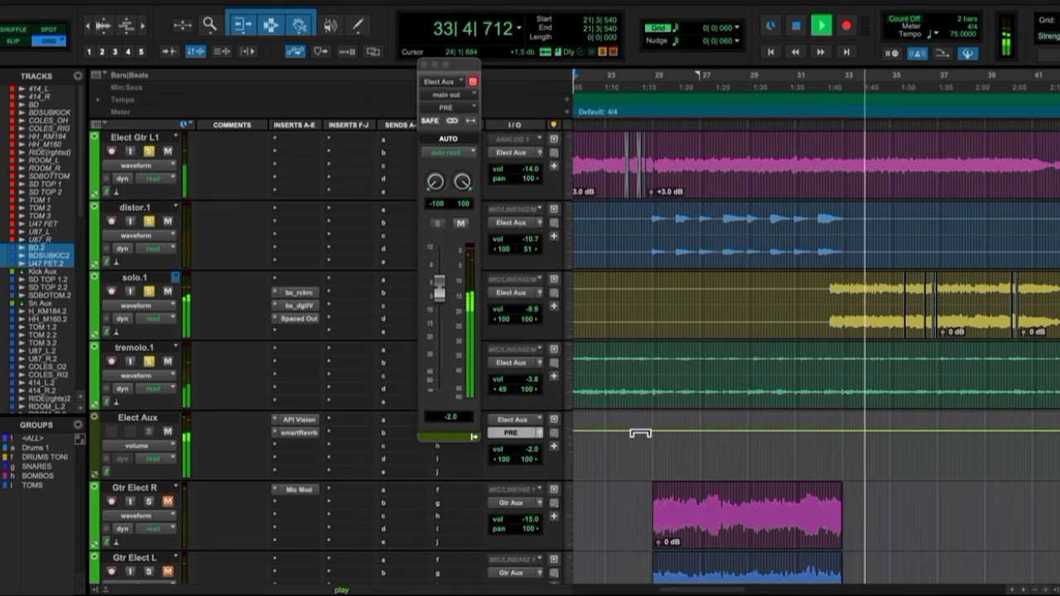
Stop playback and close the Elect Aux output fader window.
scroll(640, 433, down, 10)
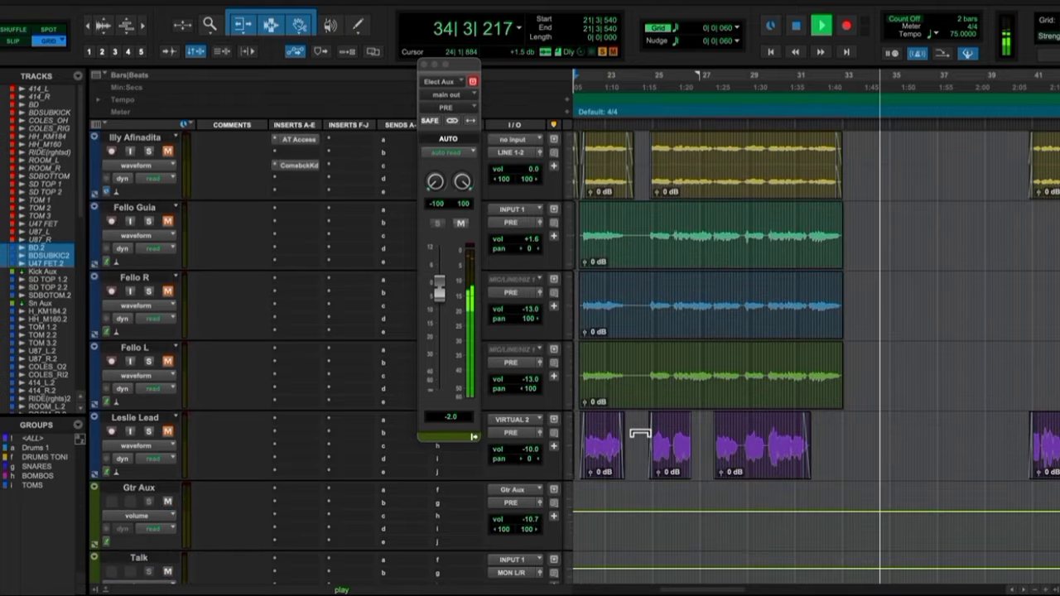
scroll(636, 431, down, 5)
key(space)
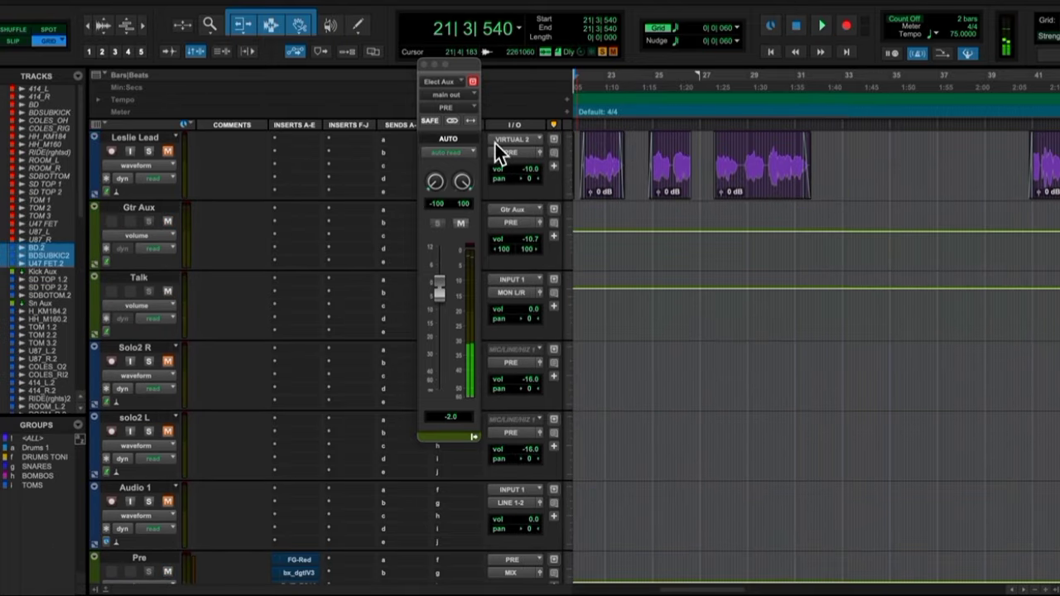
click(425, 63)
Open the FG-Red compressor on the Pre track and take it out of bypass, leaving its auto release on.
scroll(409, 319, down, 5)
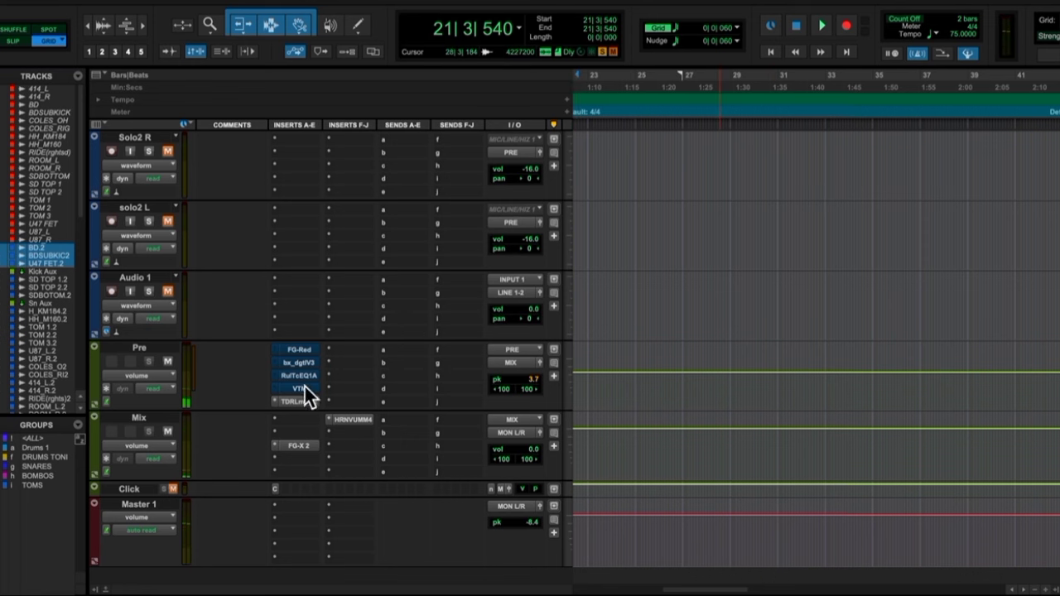
click(303, 353)
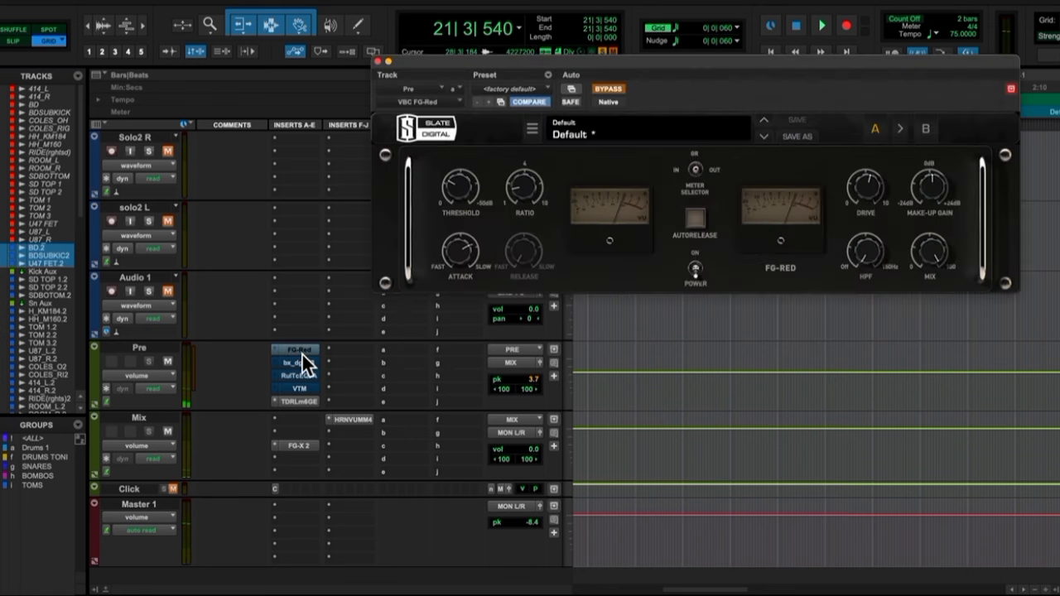
click(619, 92)
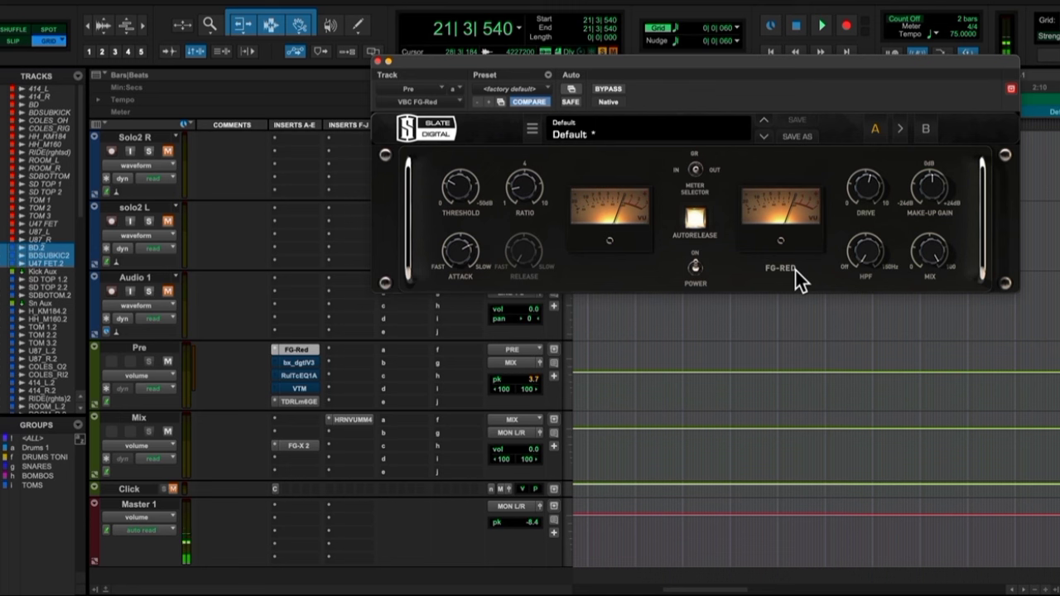
click(697, 219)
click(696, 220)
Play the mix, compare it with the FG-Red compressor bypassed and active, and stop playback.
key(space)
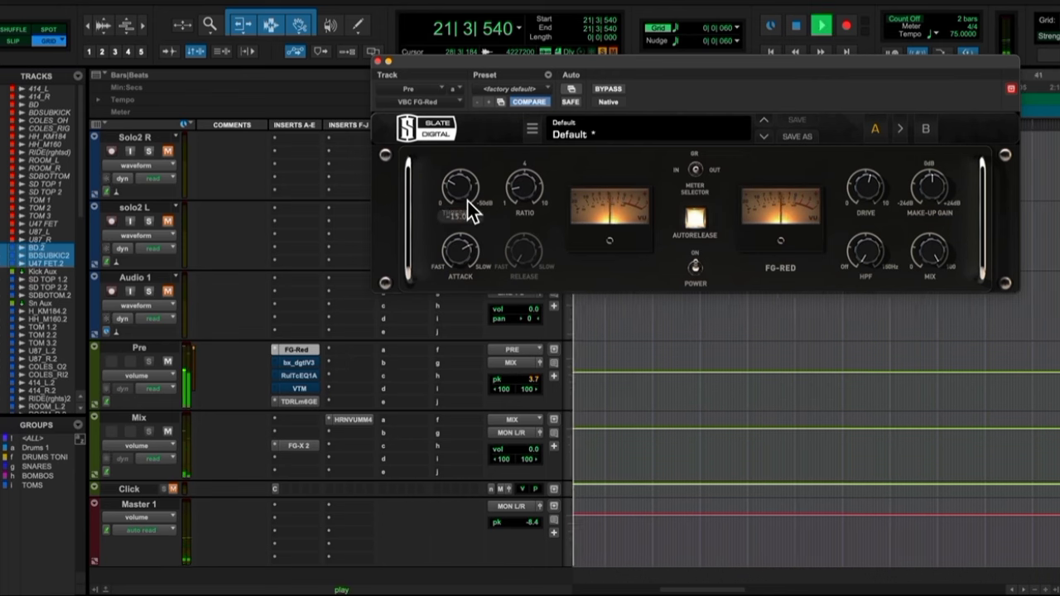
click(618, 91)
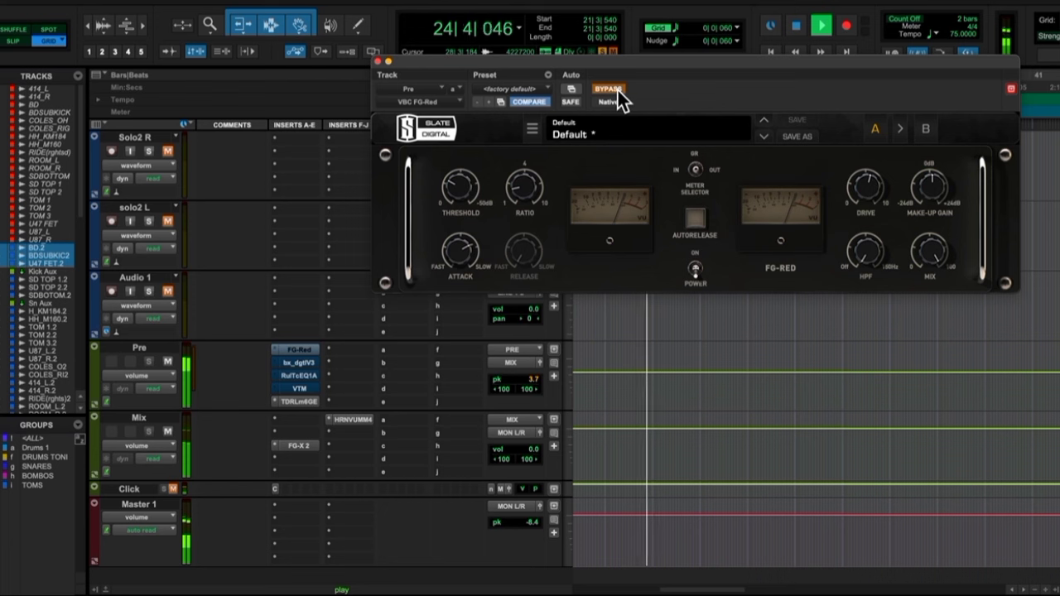
click(617, 89)
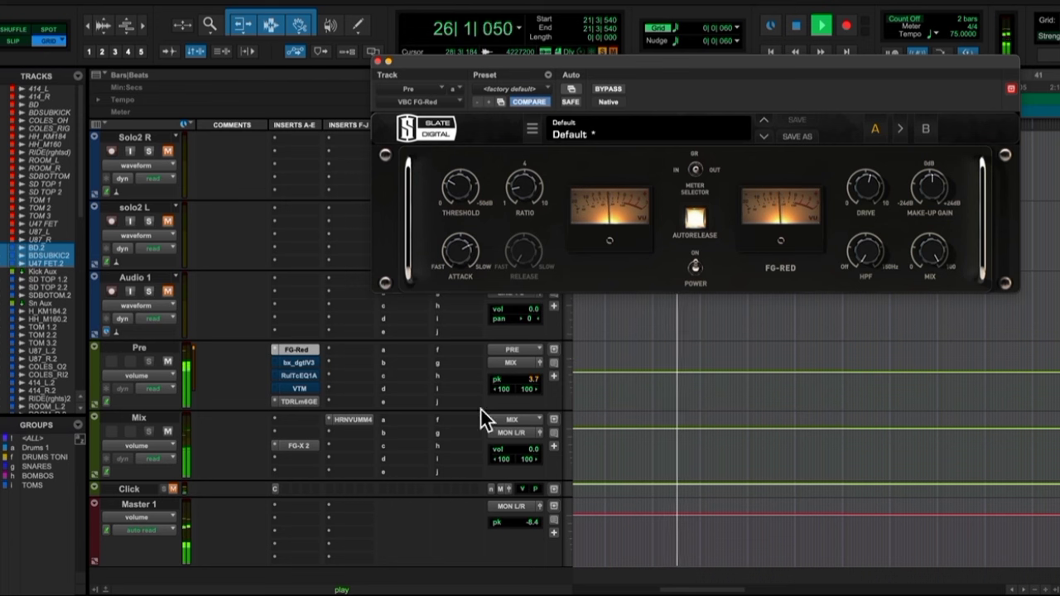
key(space)
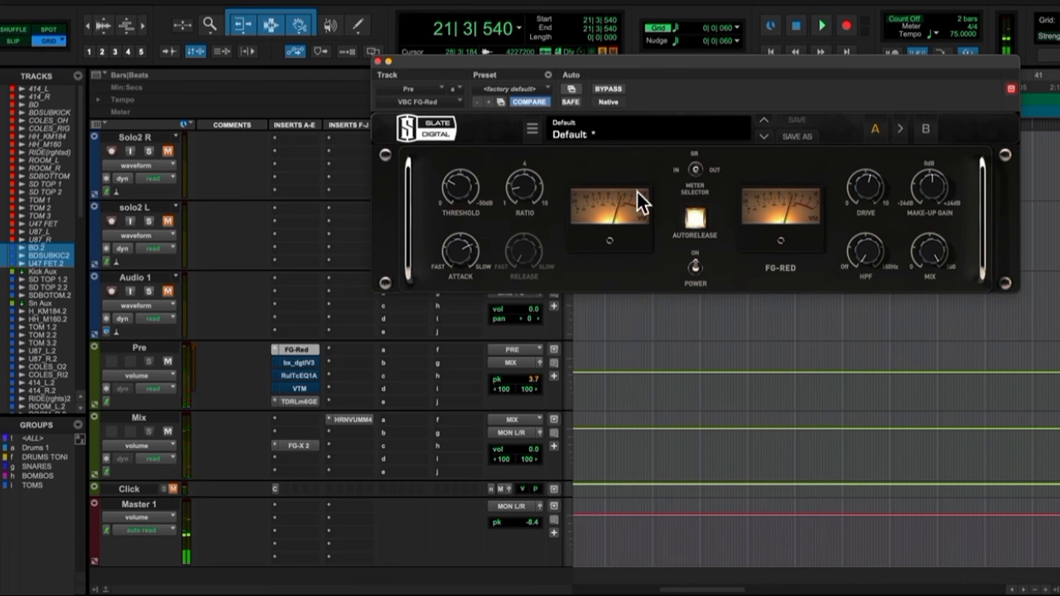
Restart playback and switch the FG-Red compressor in and out repeatedly to compare the mix level.
key(space)
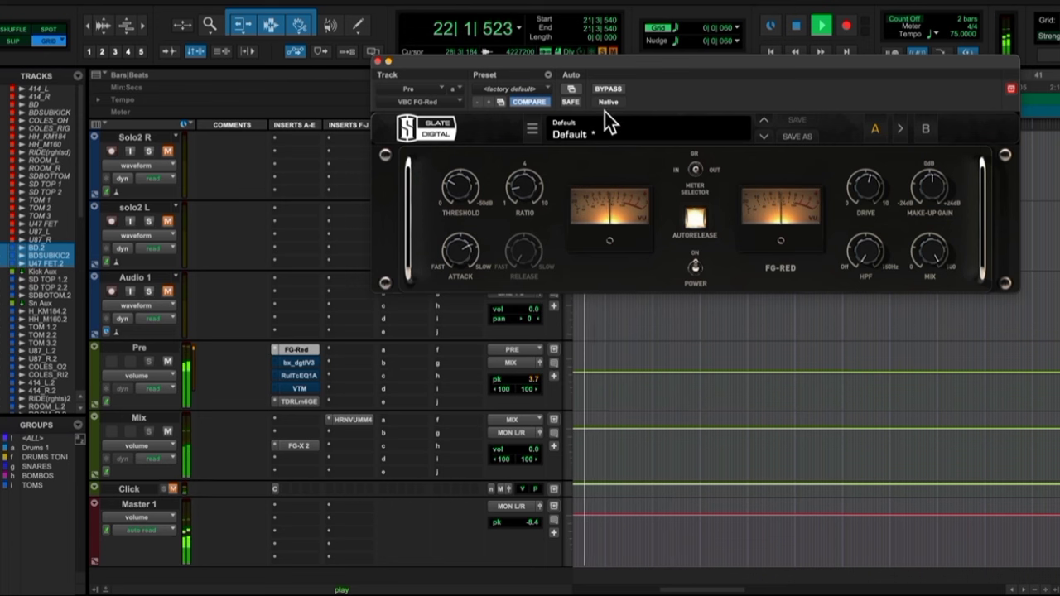
click(616, 85)
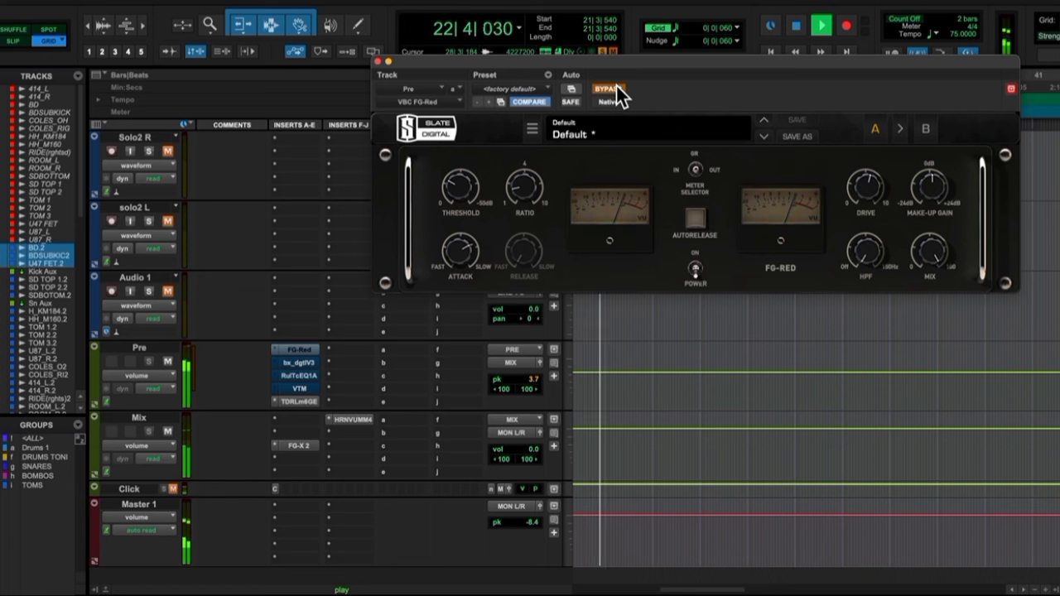
click(616, 85)
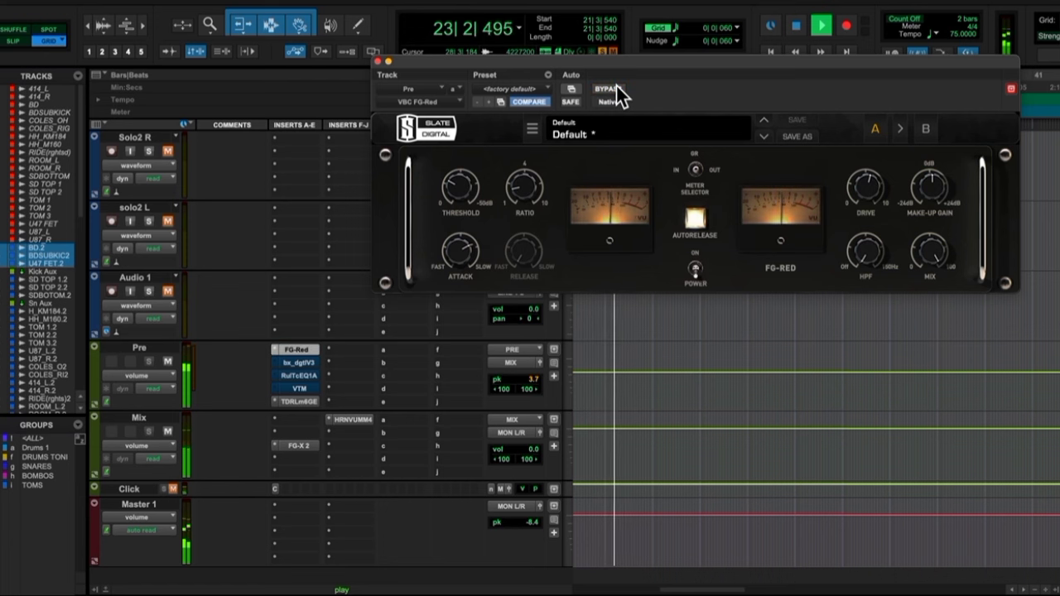
click(616, 85)
click(616, 85)
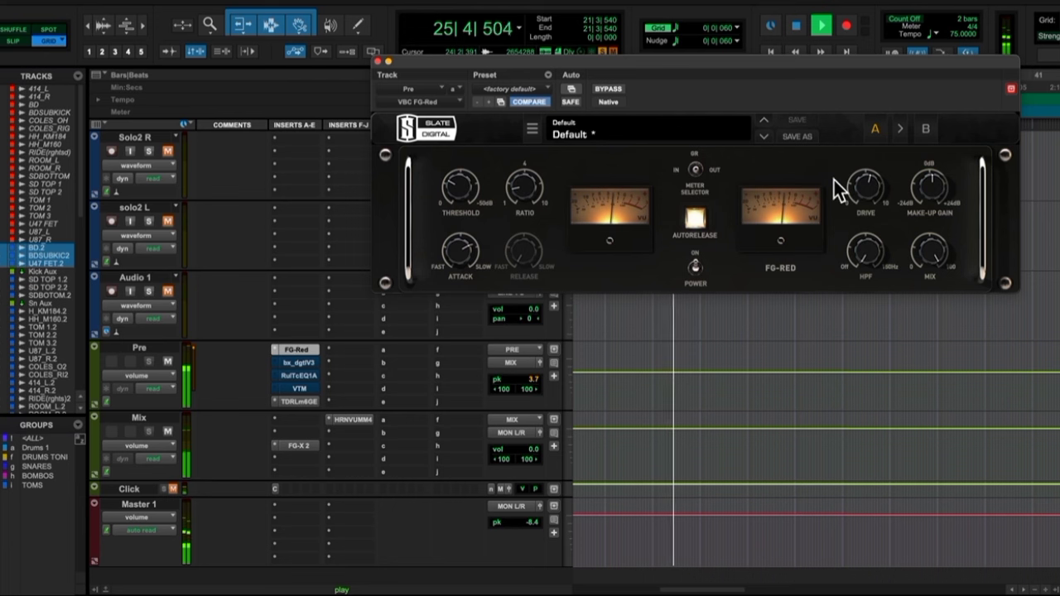
click(607, 89)
click(609, 89)
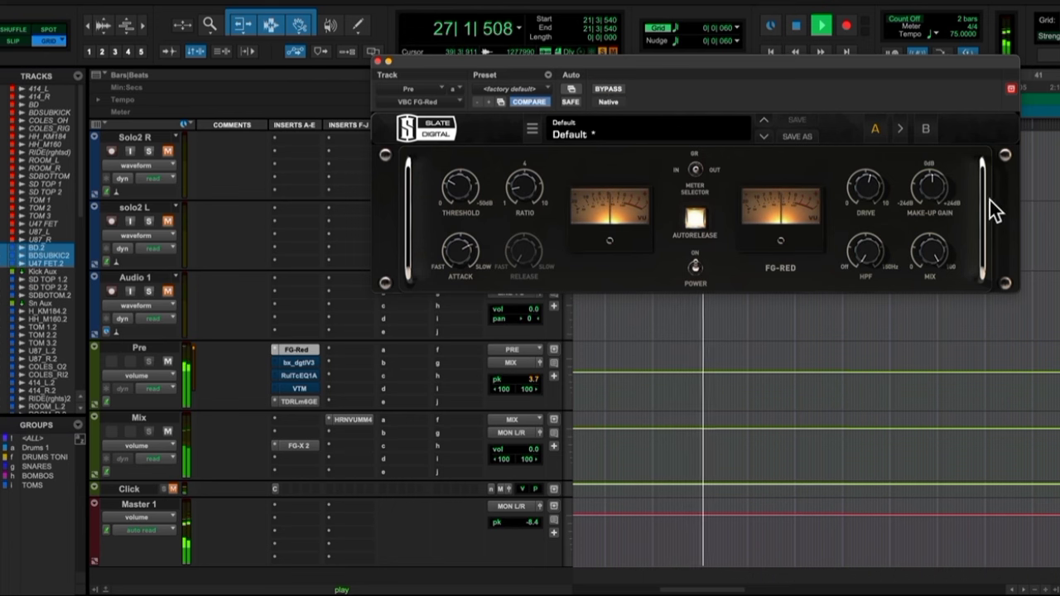
Check the FG-Red make-up gain, compare bypassed and compressed sound twice more, and stop playback with the compressor active.
click(926, 187)
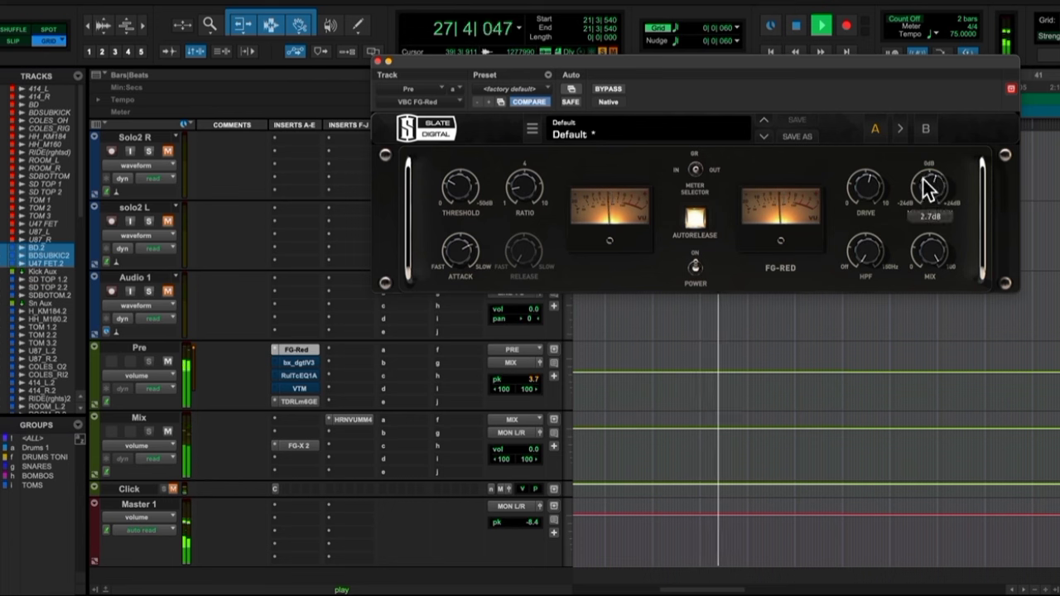
click(616, 92)
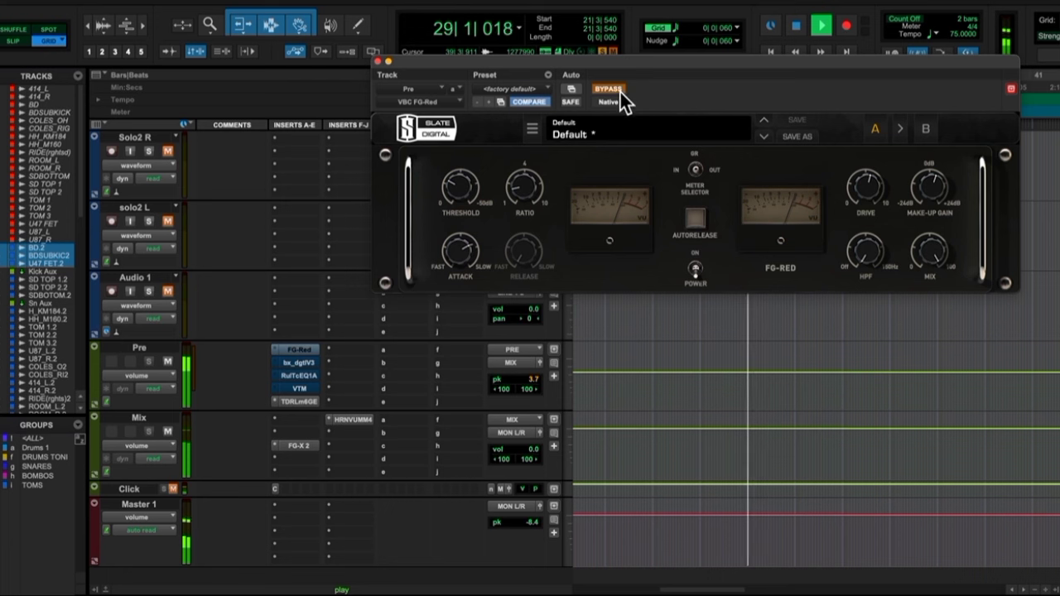
click(620, 92)
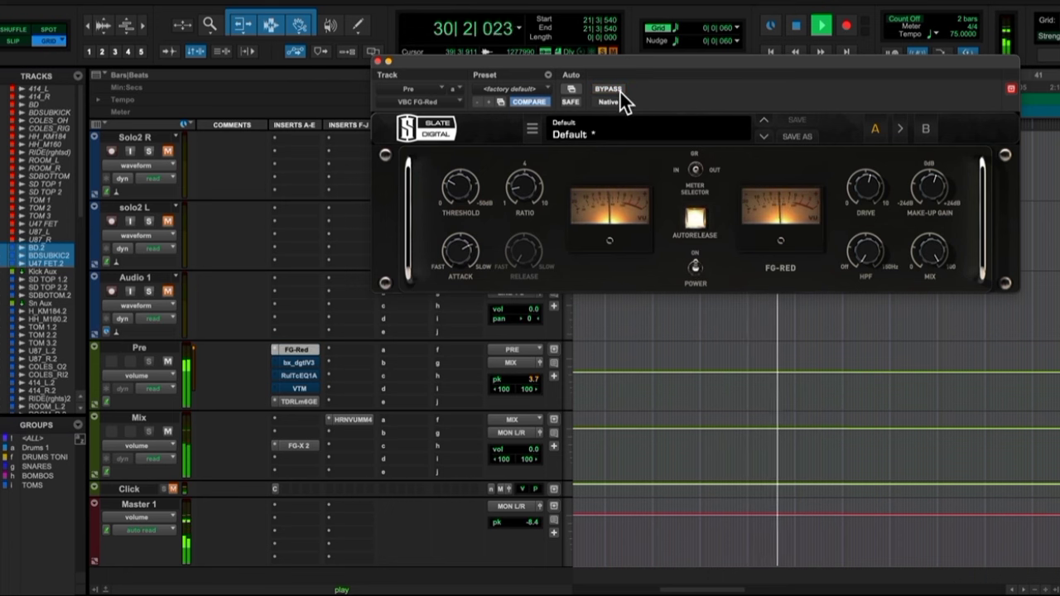
click(620, 92)
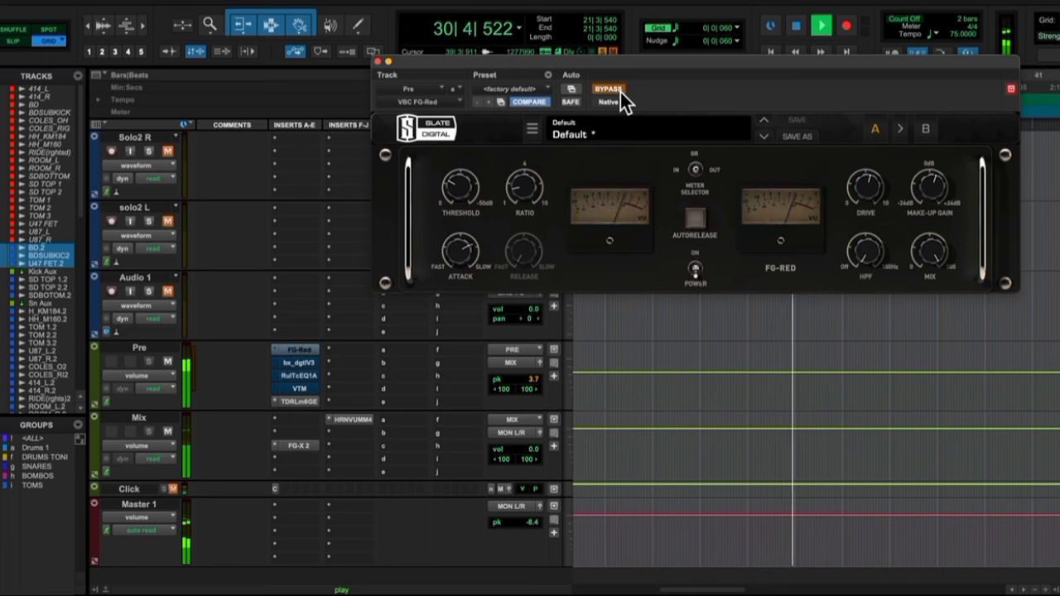
click(620, 92)
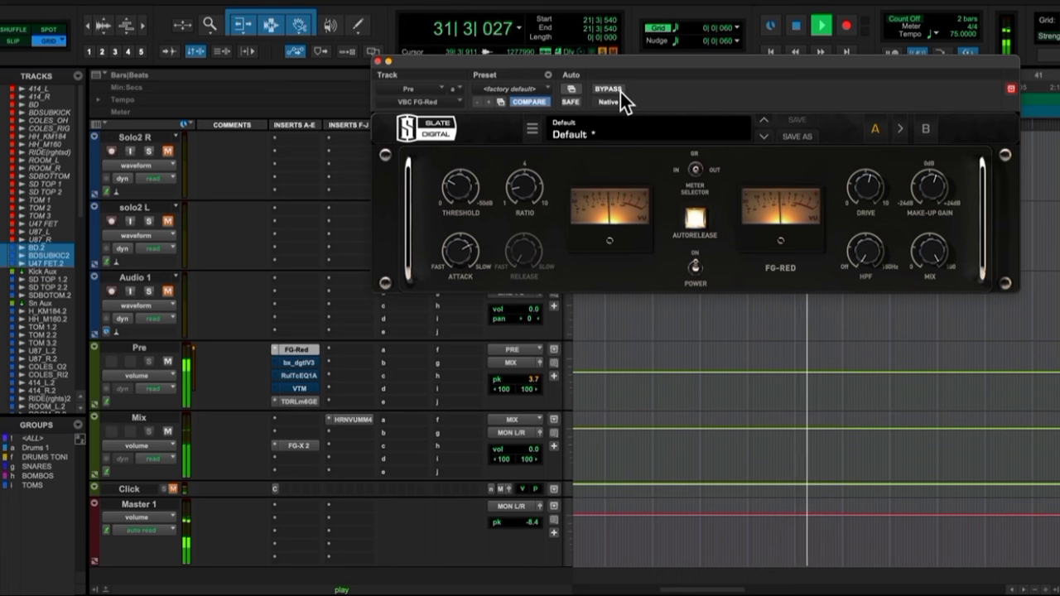
key(space)
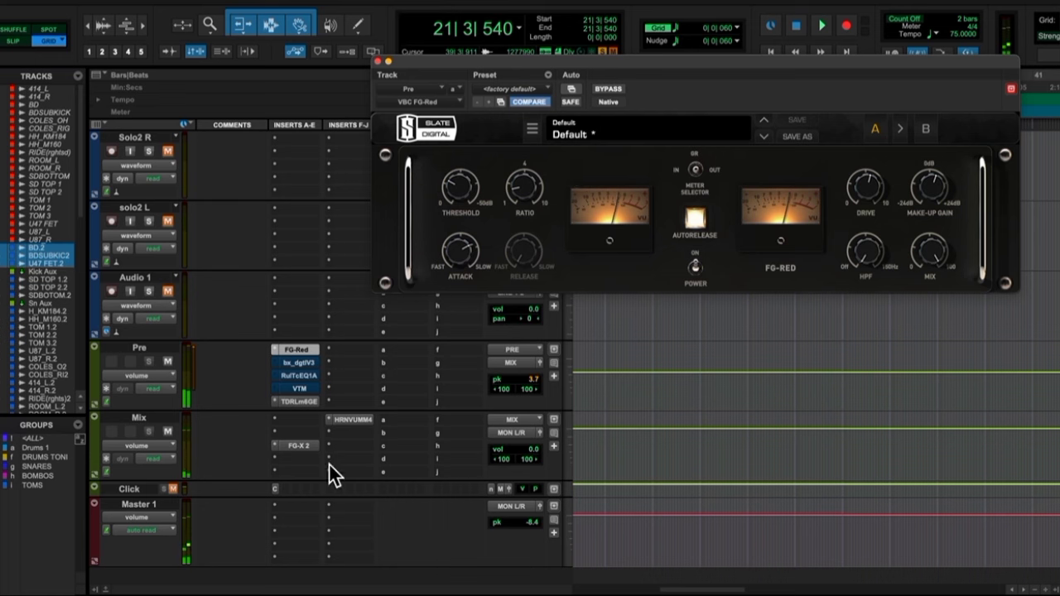
right_click(305, 365)
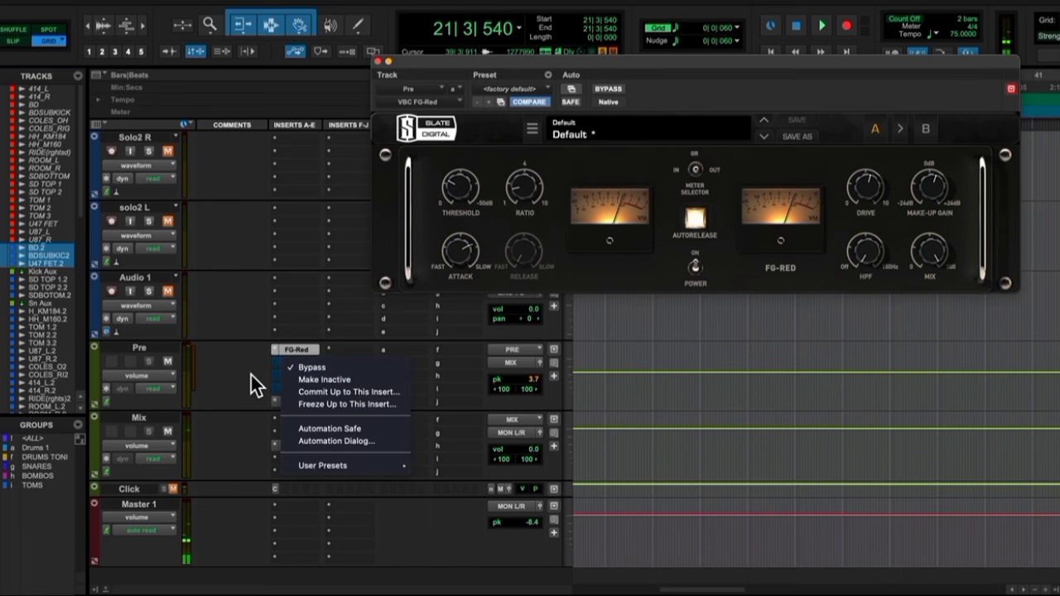
click(251, 375)
click(304, 366)
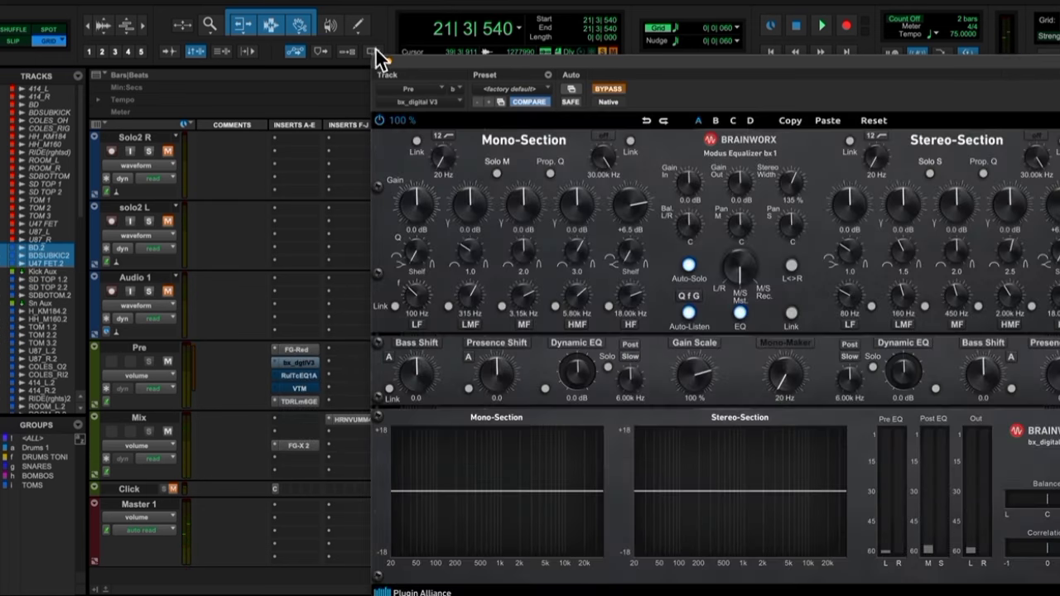
click(378, 63)
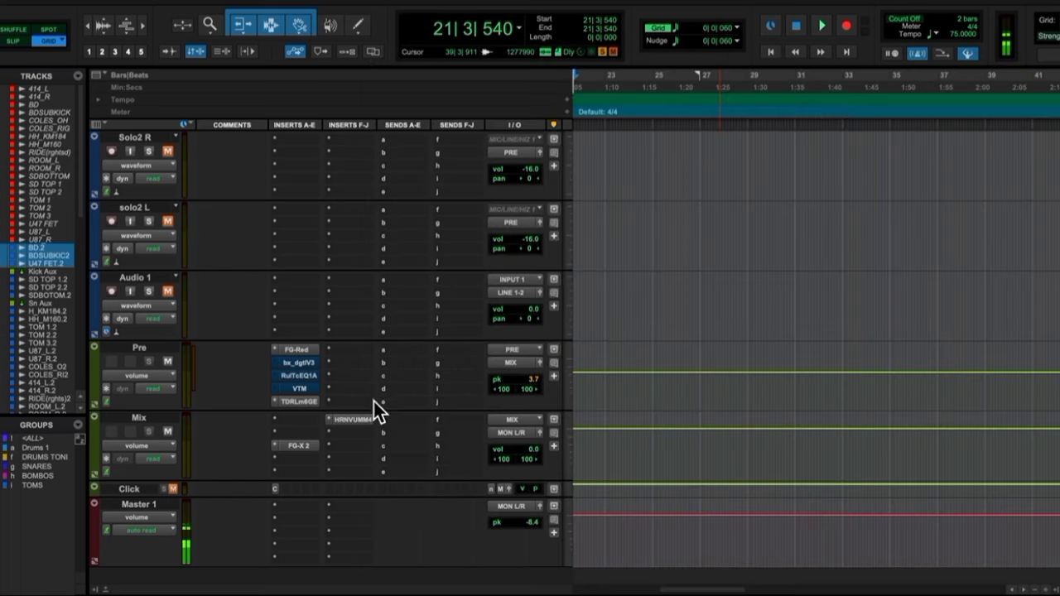
Open the bx_digital V3 equalizer on the Pre track, move its window fully into view, and take it out of bypass.
click(296, 350)
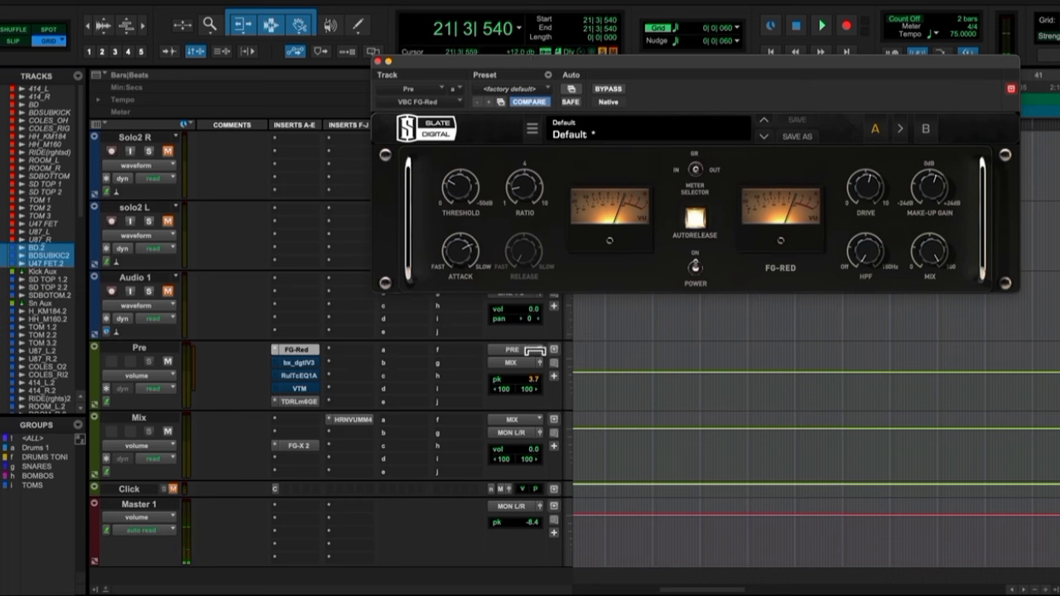
click(298, 362)
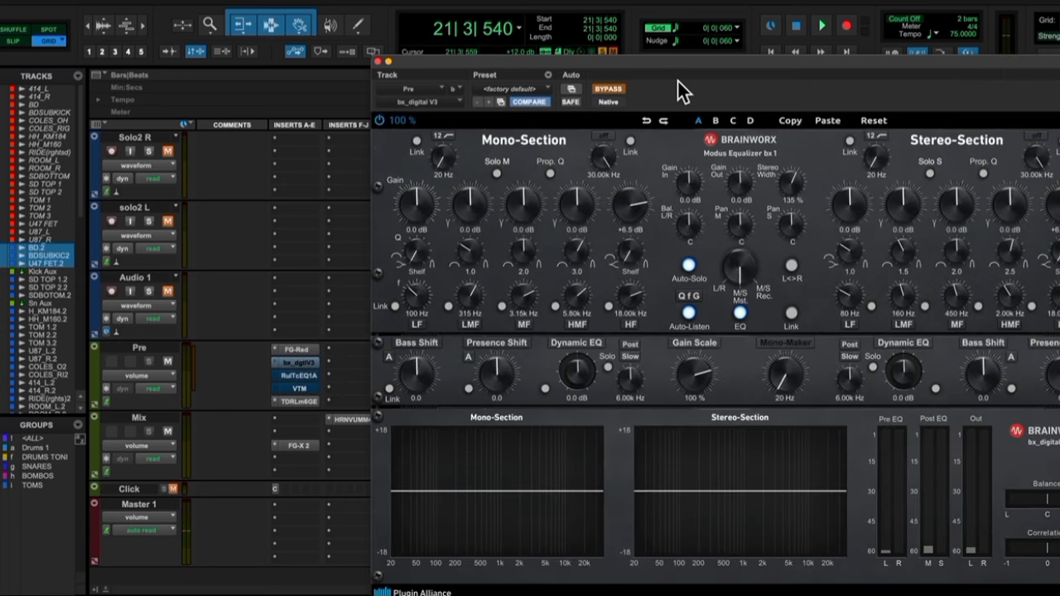
drag(639, 58, 579, 25)
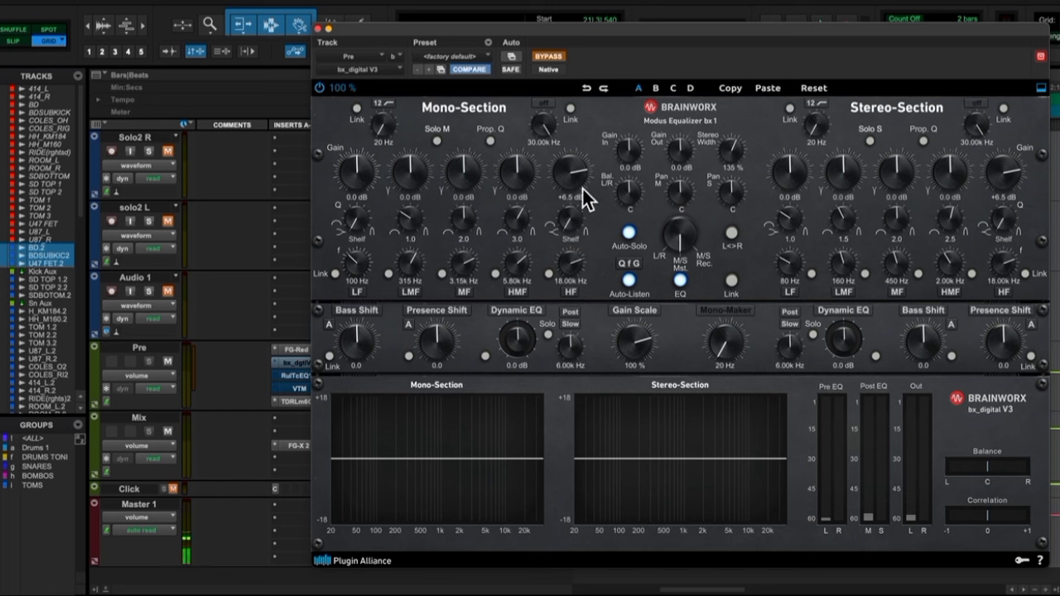
click(550, 58)
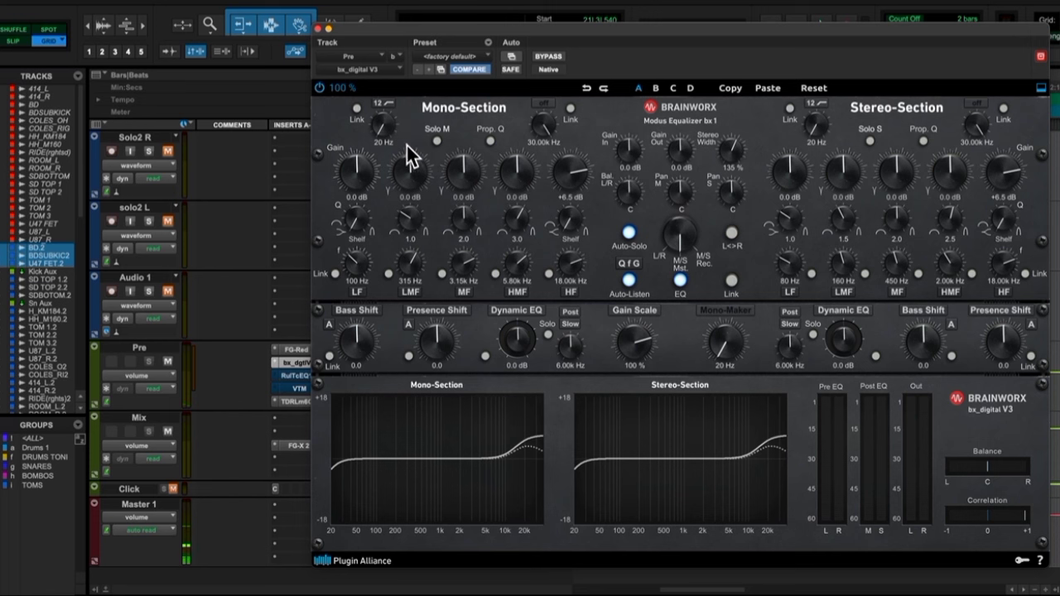
Set the bx_digital V3 low-cut filters to 26 Hz in the mono section and 24 Hz in the stereo section, and close its window.
drag(388, 126, 388, 120)
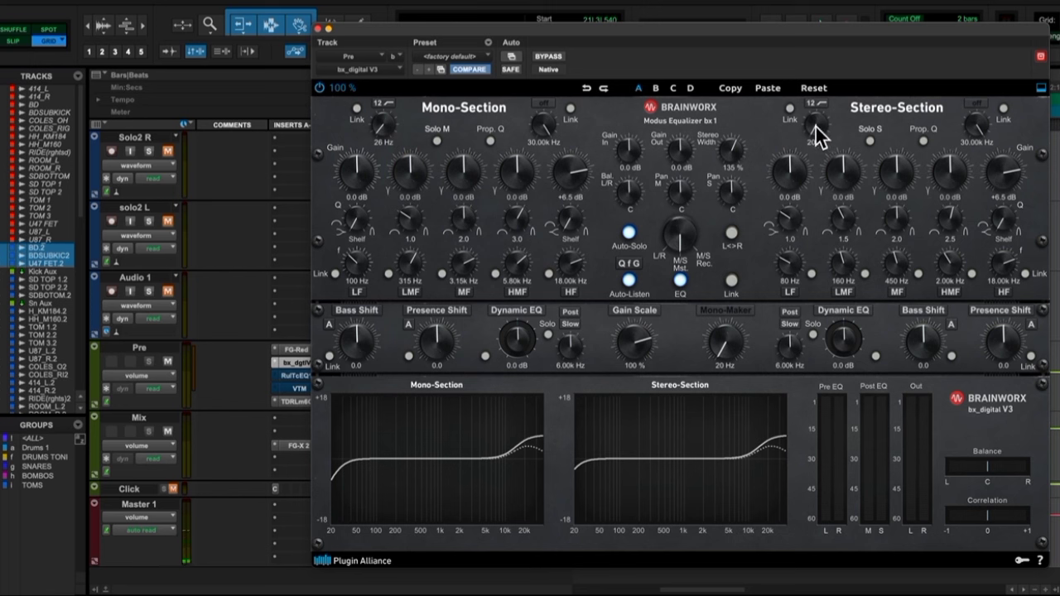
drag(818, 132, 828, 134)
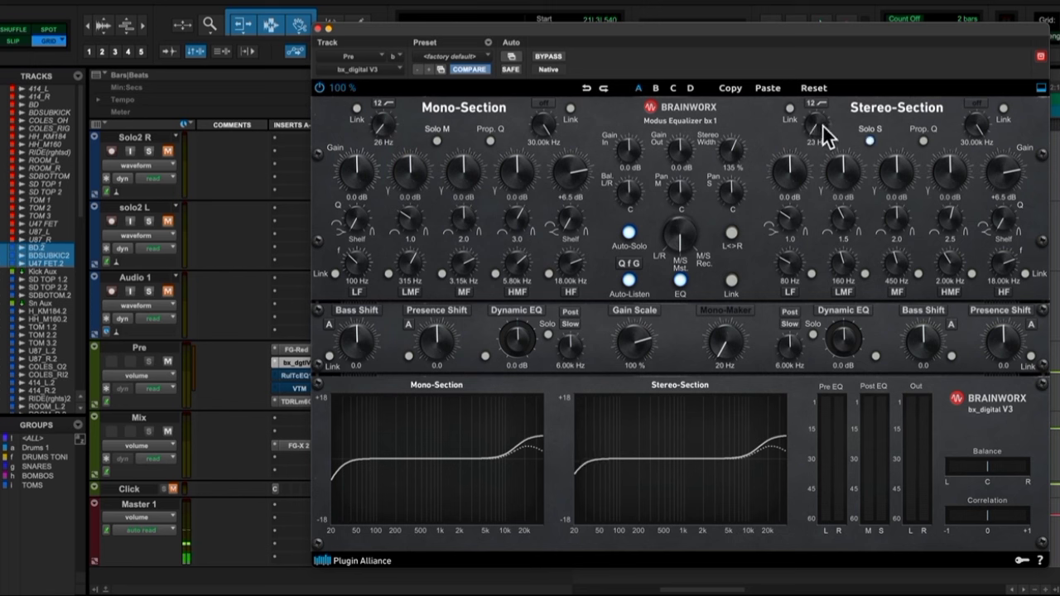
drag(823, 124, 823, 125)
click(319, 31)
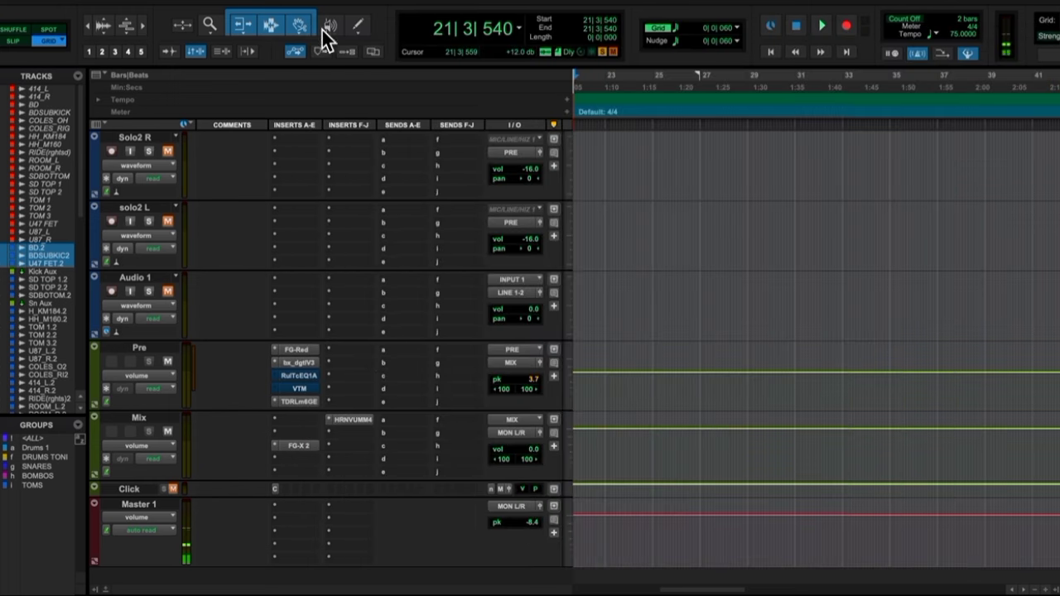
Reopen bx_digital V3 on the Pre track, compare the playing mix with it bypassed and active, and close it with the equalizer active.
click(300, 364)
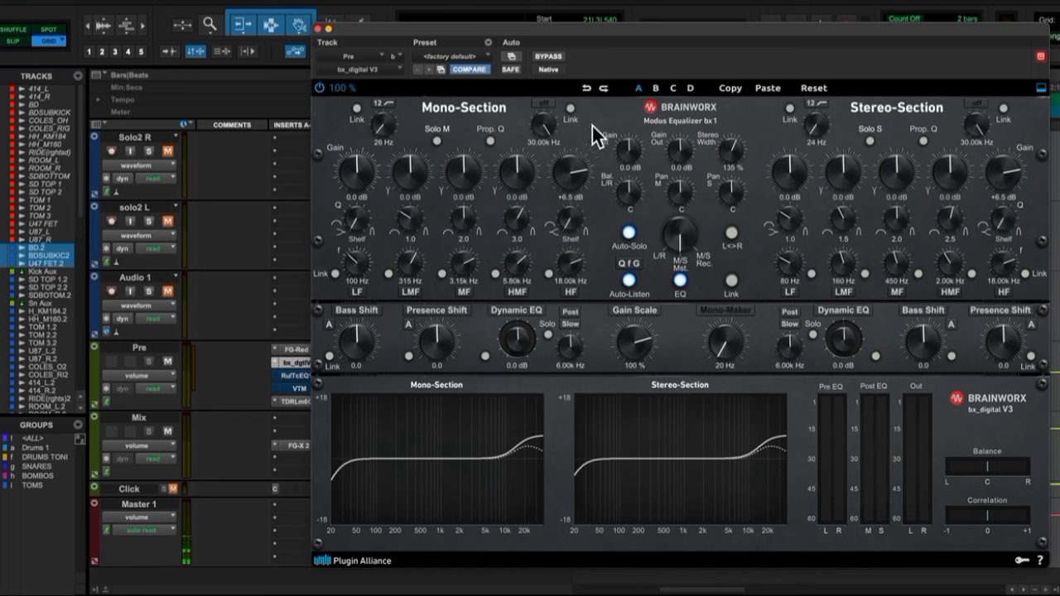
click(548, 58)
key(space)
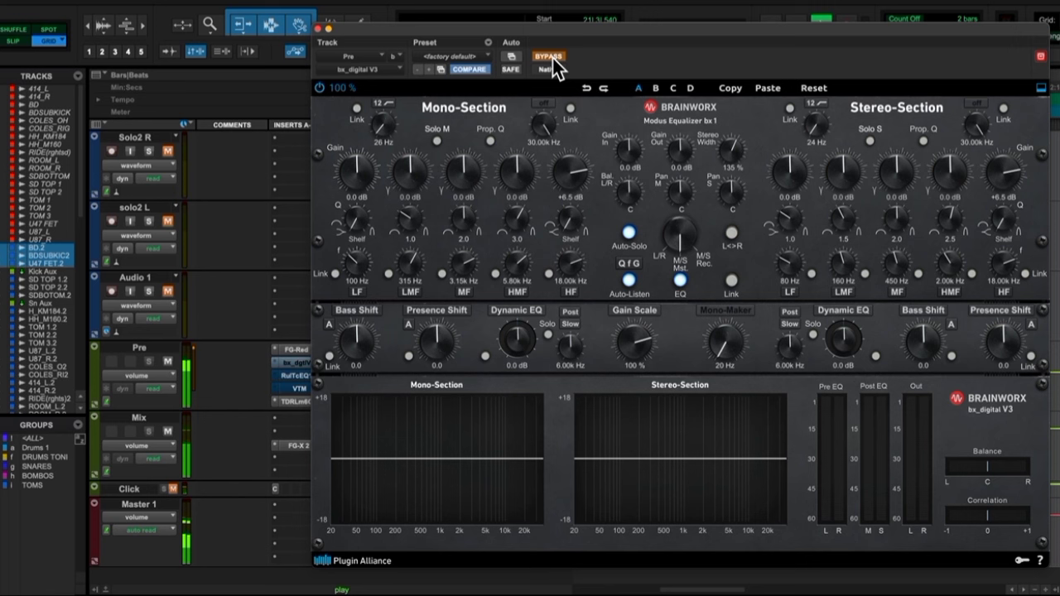
click(553, 58)
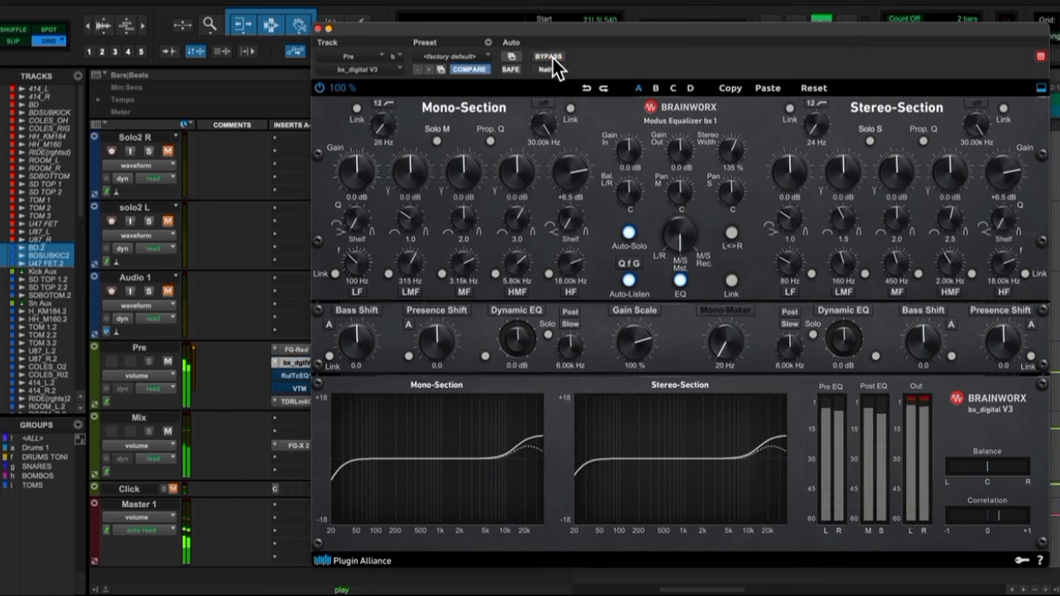
click(553, 58)
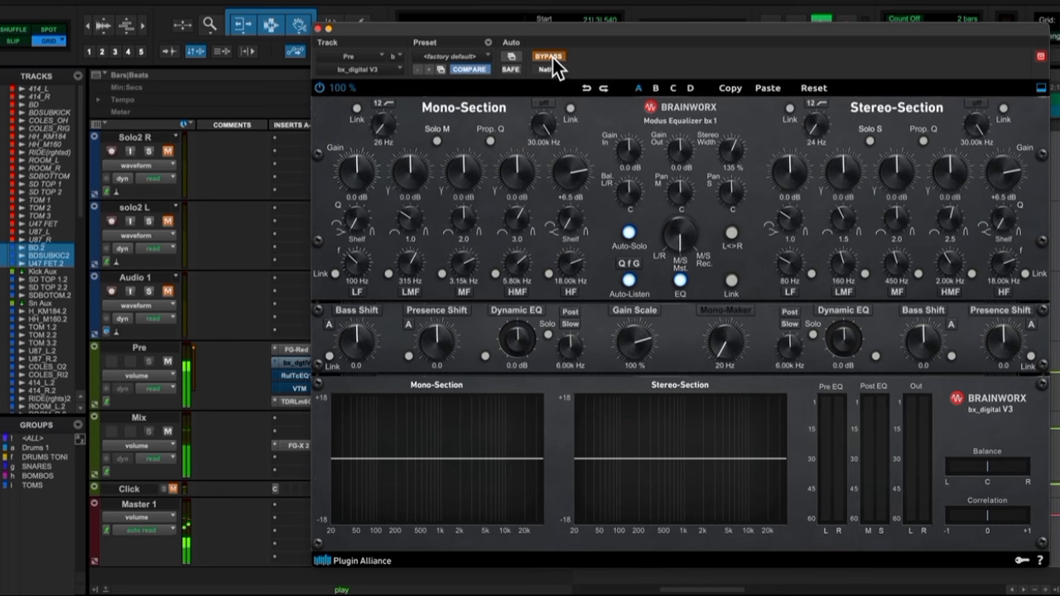
click(553, 58)
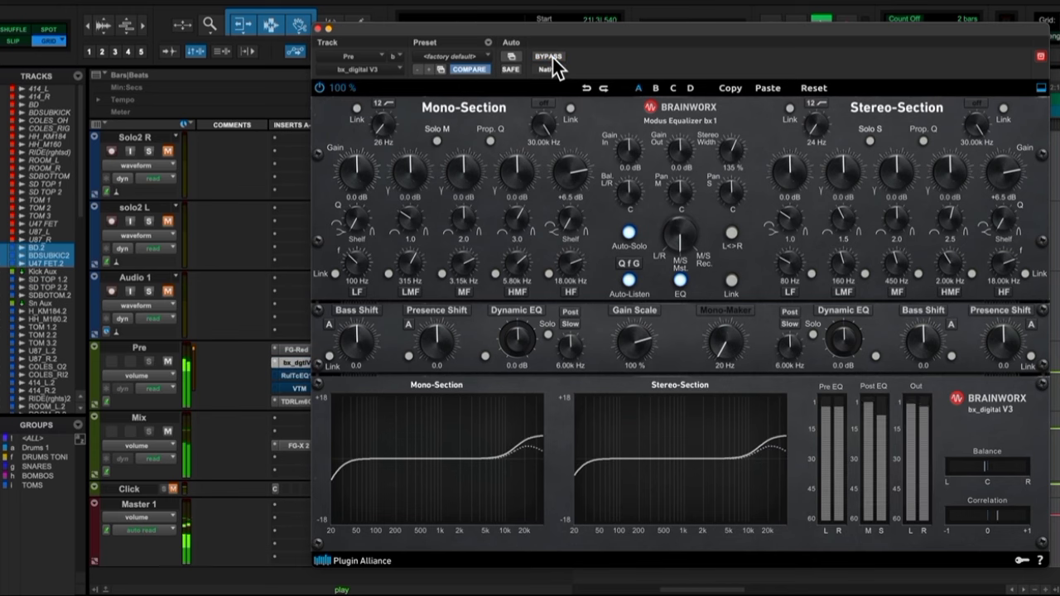
click(318, 29)
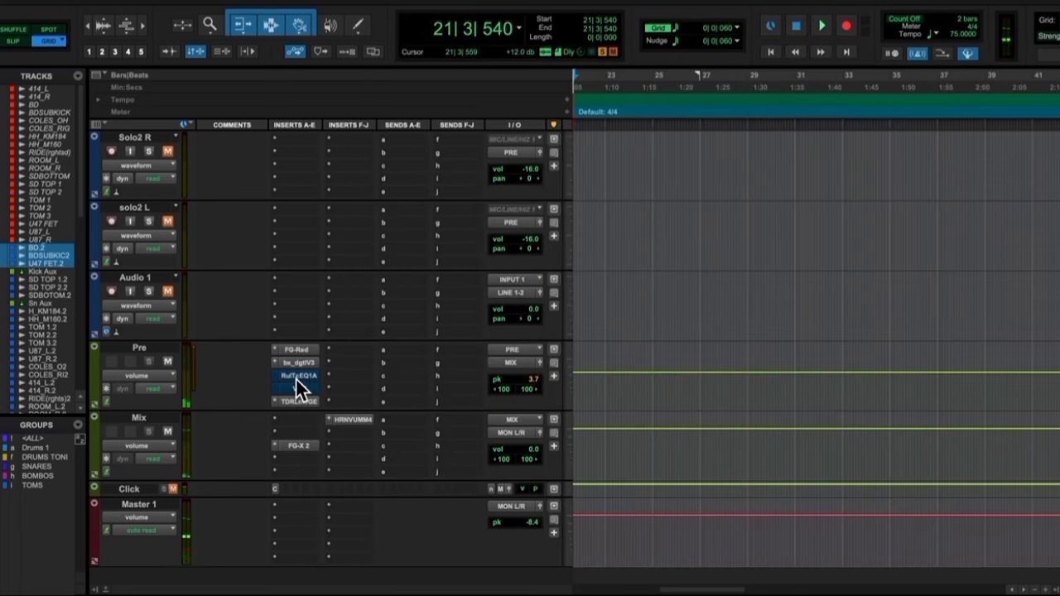
Open the Rule Tec EQ1A on the Pre track, try moving its low-frequency selector, and undo the last change.
click(296, 377)
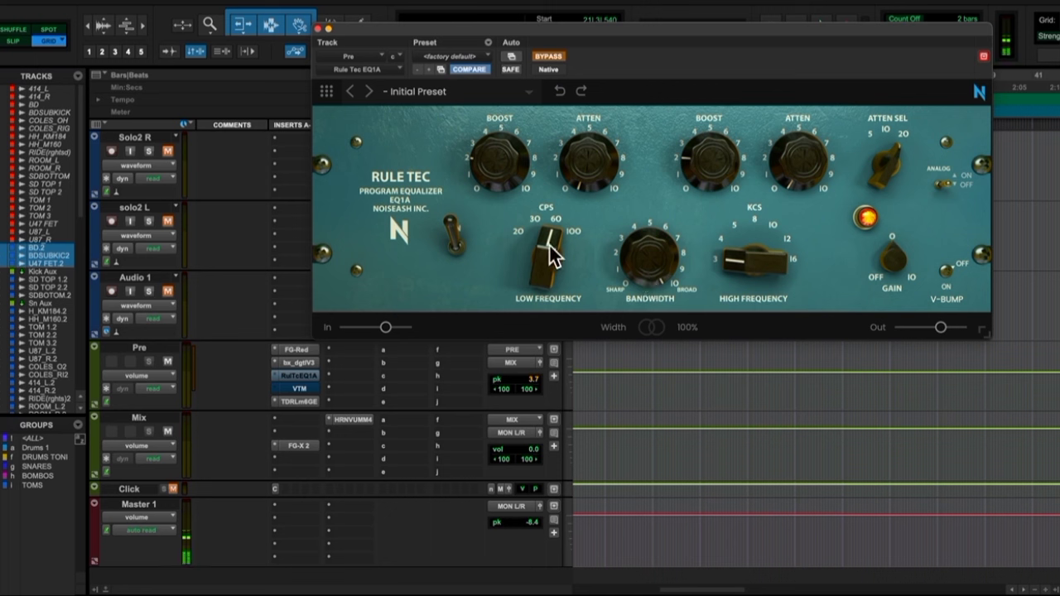
drag(549, 243, 553, 236)
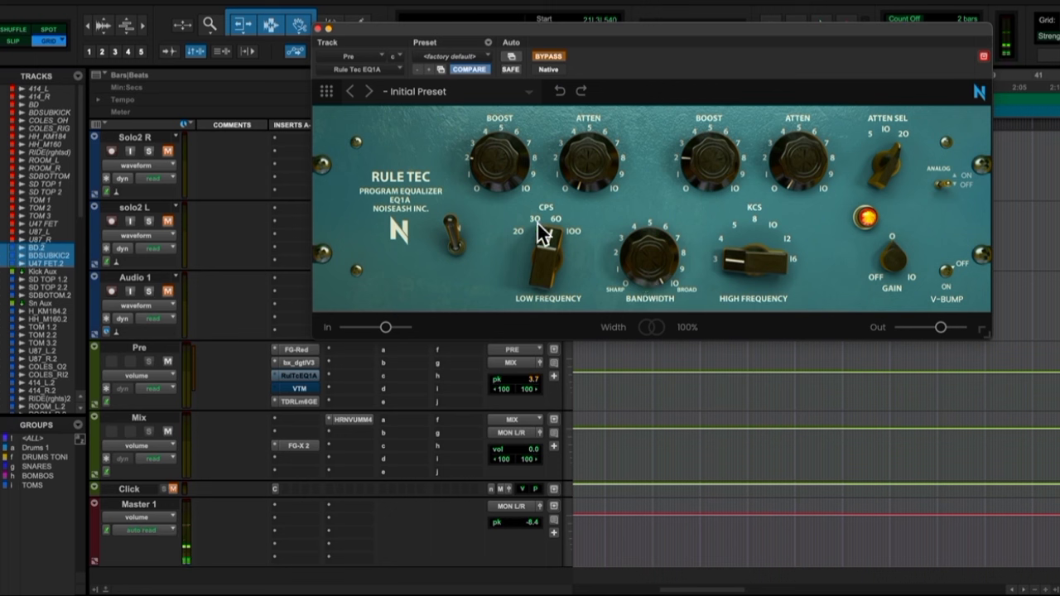
drag(547, 233, 562, 234)
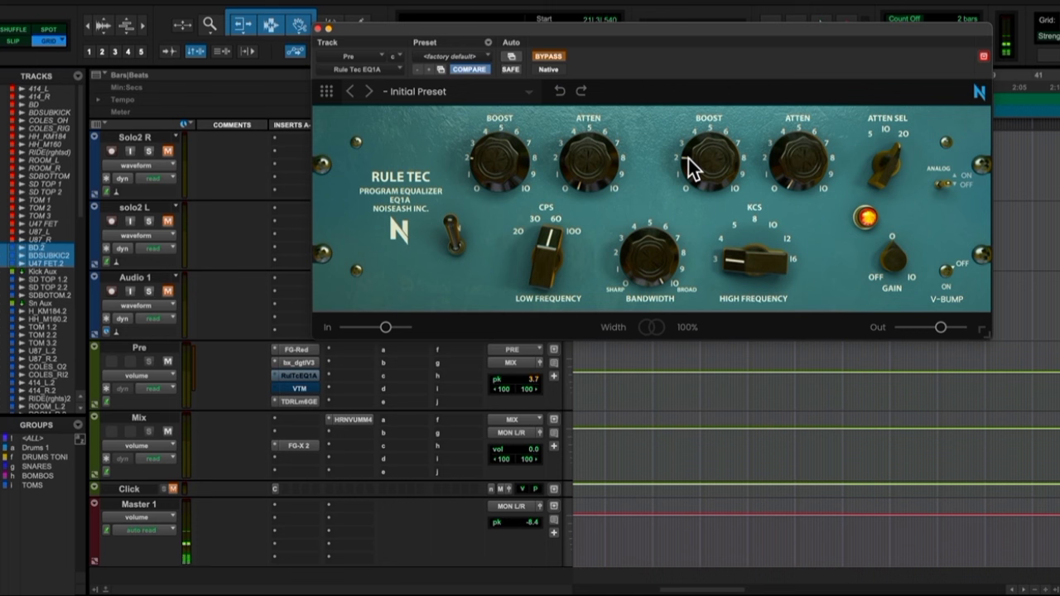
key(super+z)
Play the mix, compare it with the Rule Tec EQ1A active and bypassed, and leave the equalizer active.
key(space)
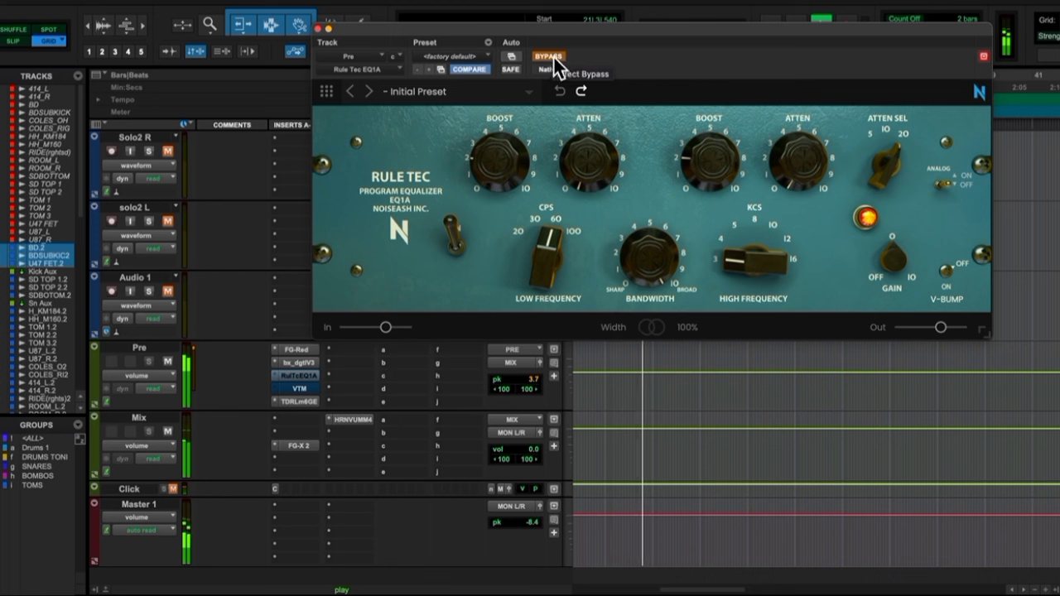
click(548, 56)
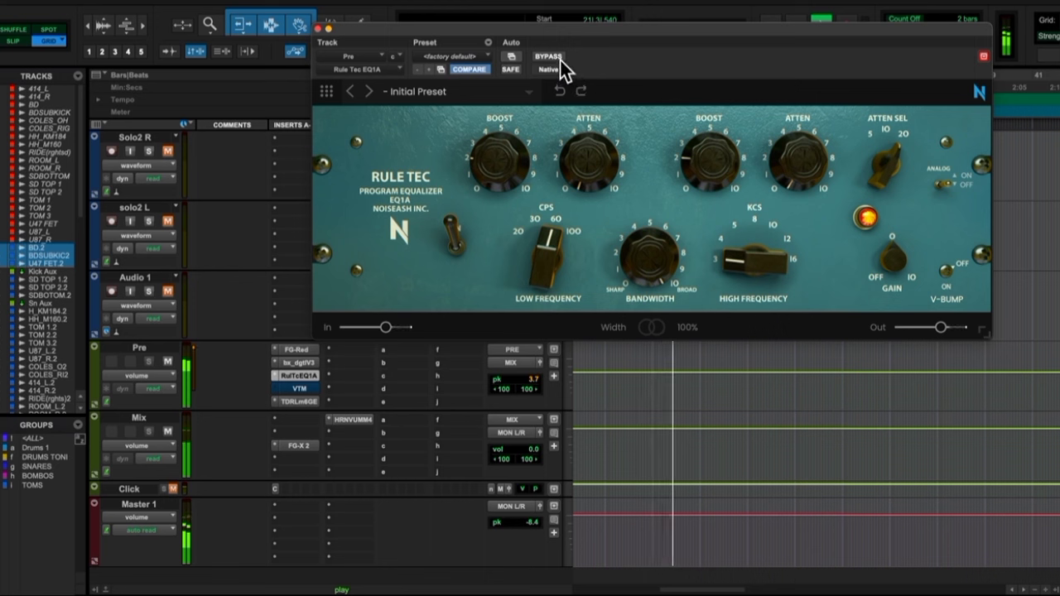
click(560, 61)
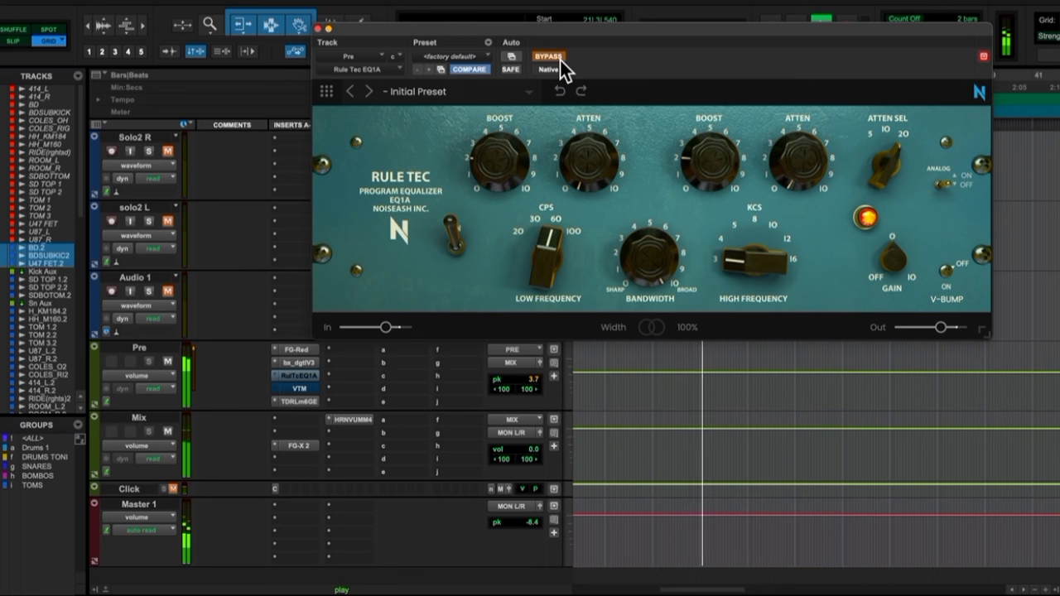
click(559, 60)
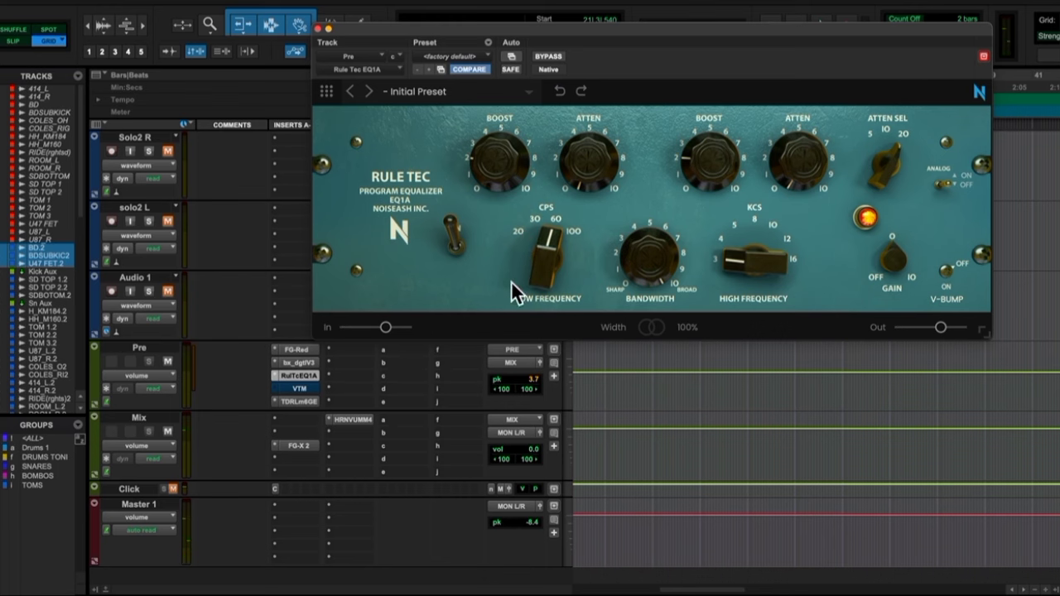
Reopen the FG-Red compressor on the Pre track, check its threshold and metering while the mix plays, close it, and stop playback.
scroll(225, 240, up, 15)
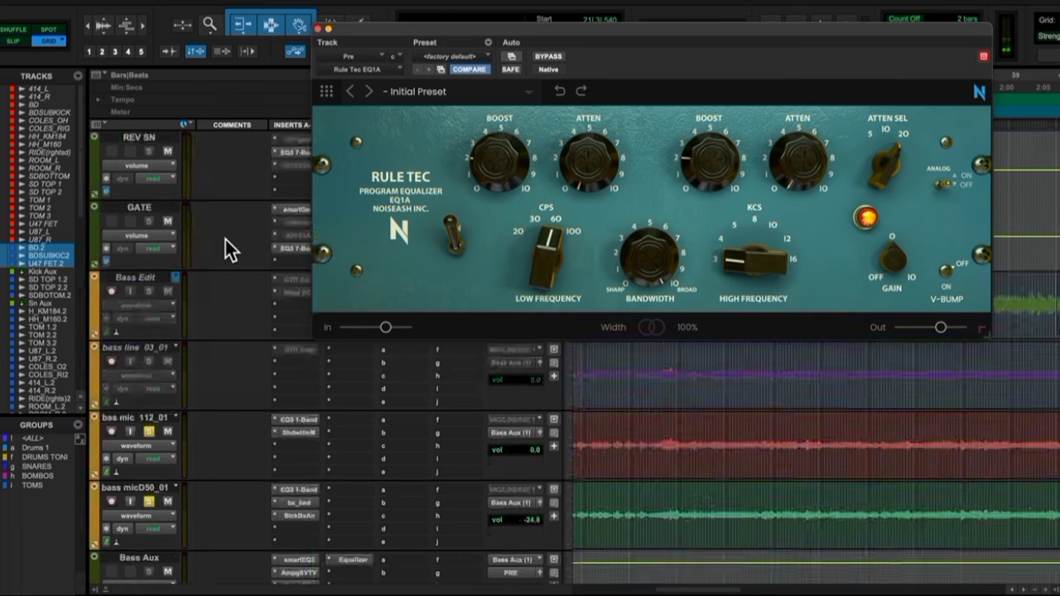
scroll(226, 239, down, 20)
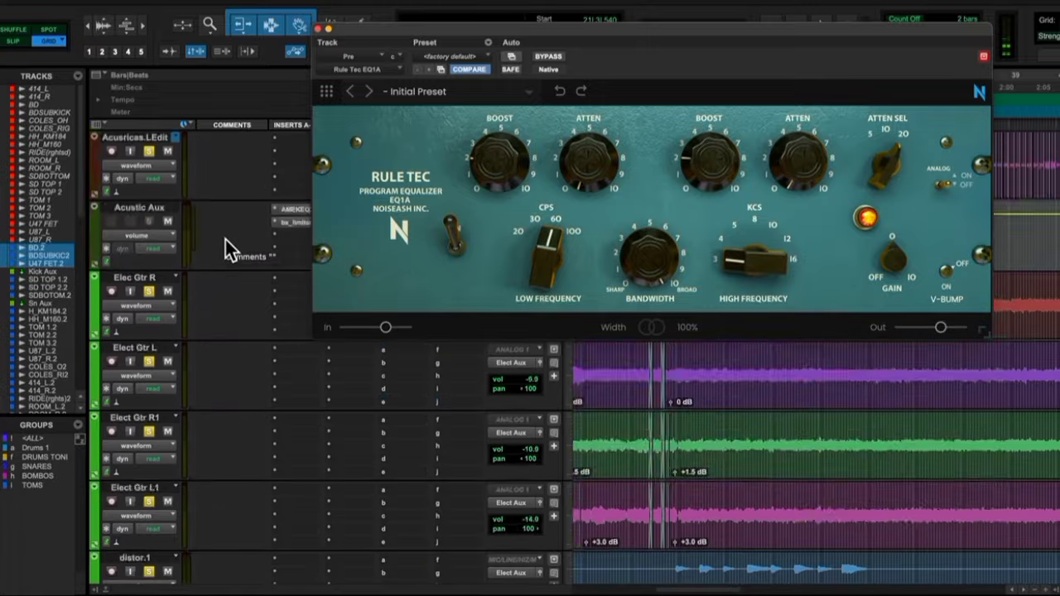
scroll(225, 239, down, 10)
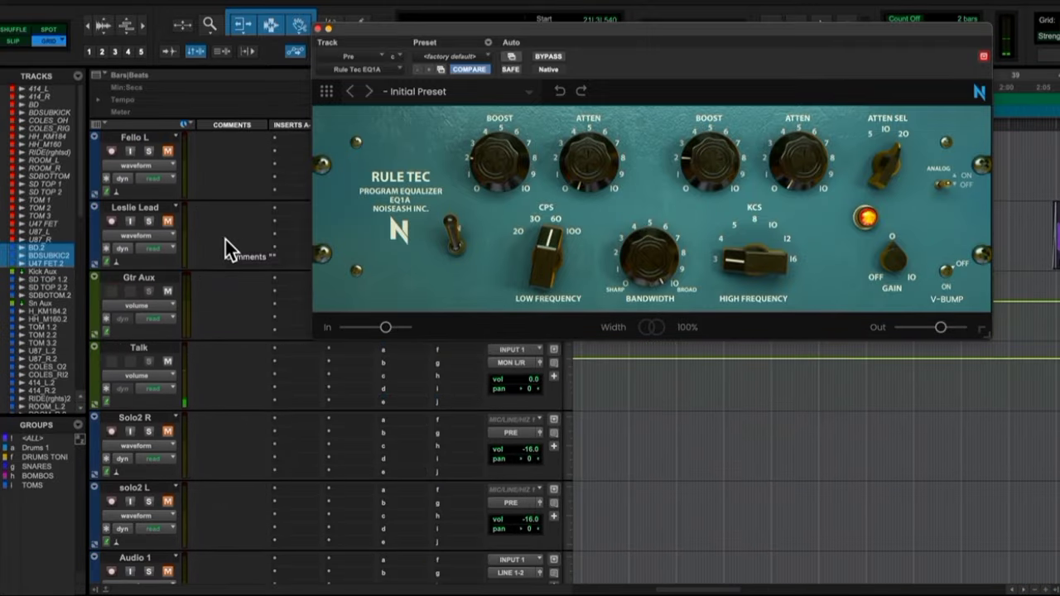
scroll(225, 239, up, 3)
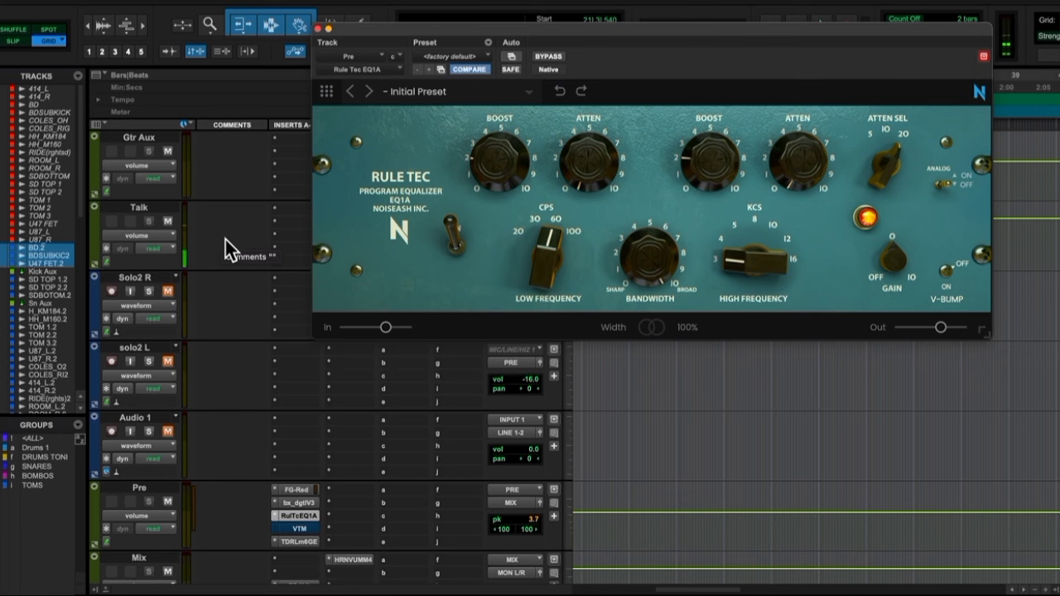
click(303, 491)
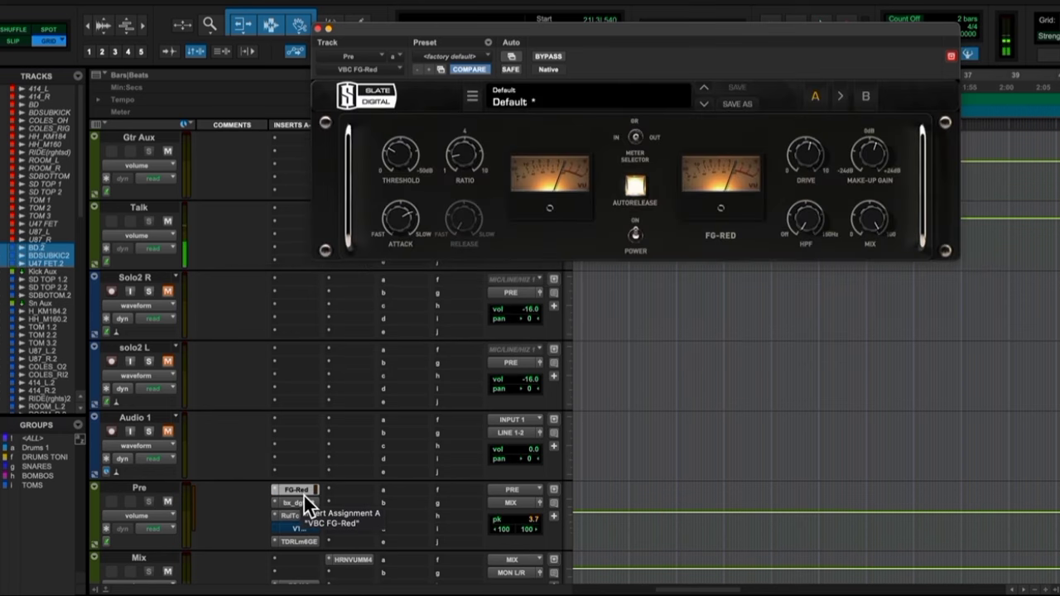
key(space)
mouse_move(402, 158)
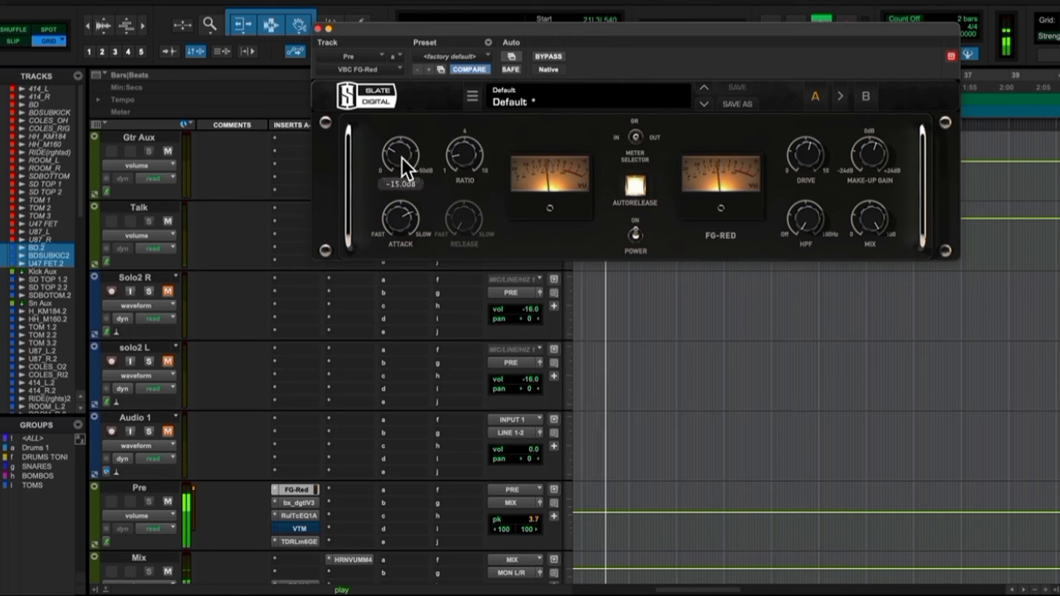
drag(402, 156, 399, 142)
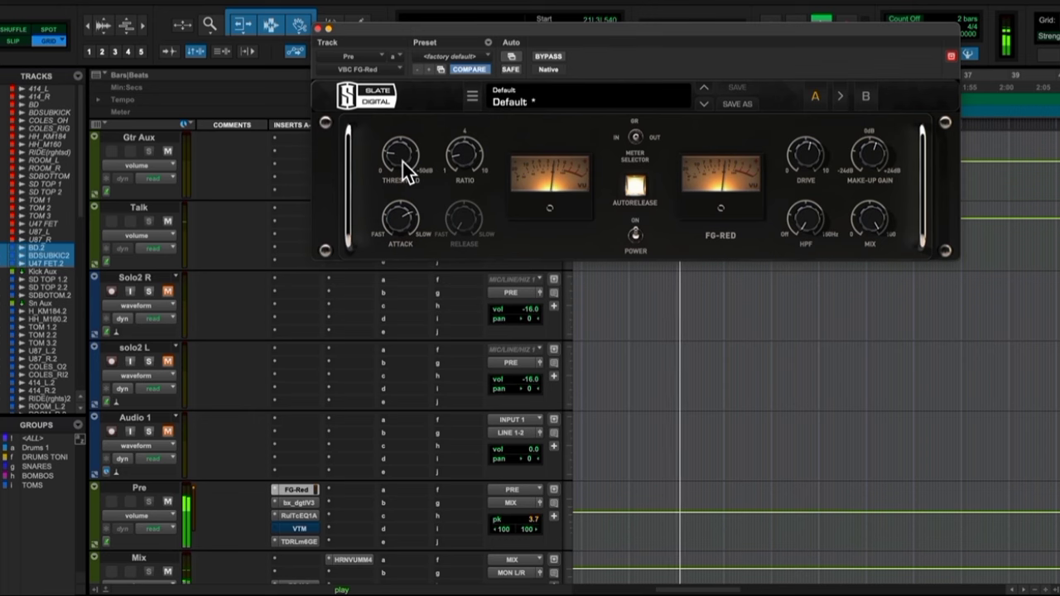
click(318, 29)
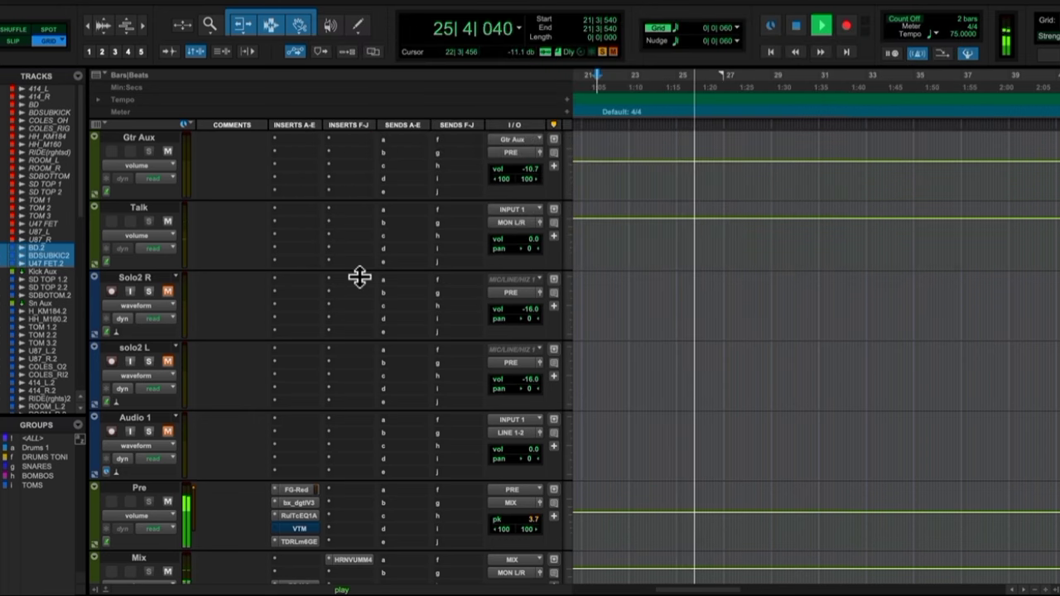
scroll(359, 277, down, 1)
scroll(360, 277, down, 1)
key(space)
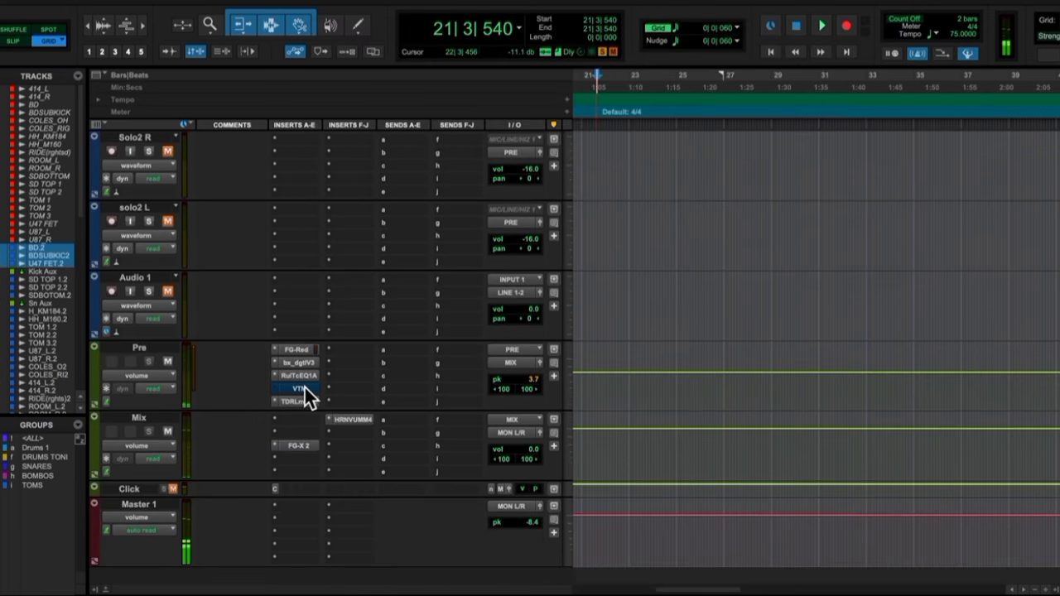
Open Virtual Tape Machines on the Pre track, move its window fully into view, and take it out of bypass during playback.
click(299, 388)
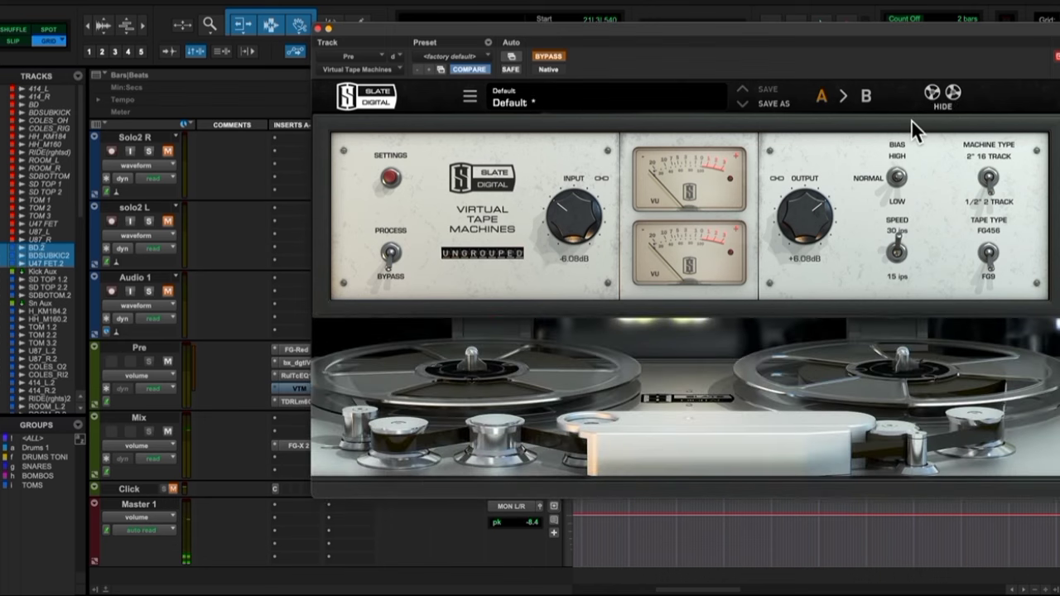
drag(776, 30, 690, 33)
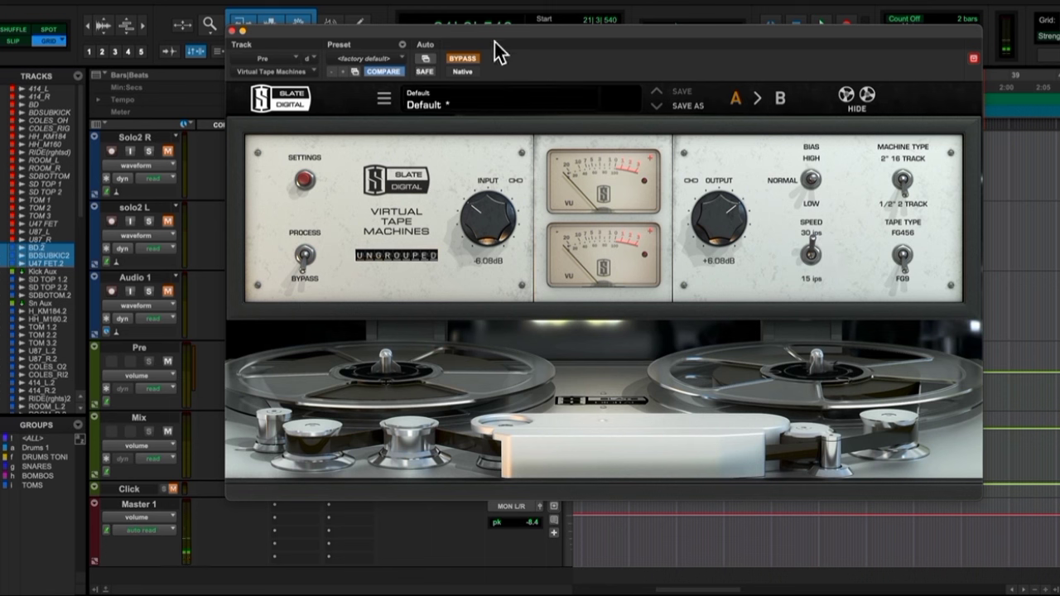
key(space)
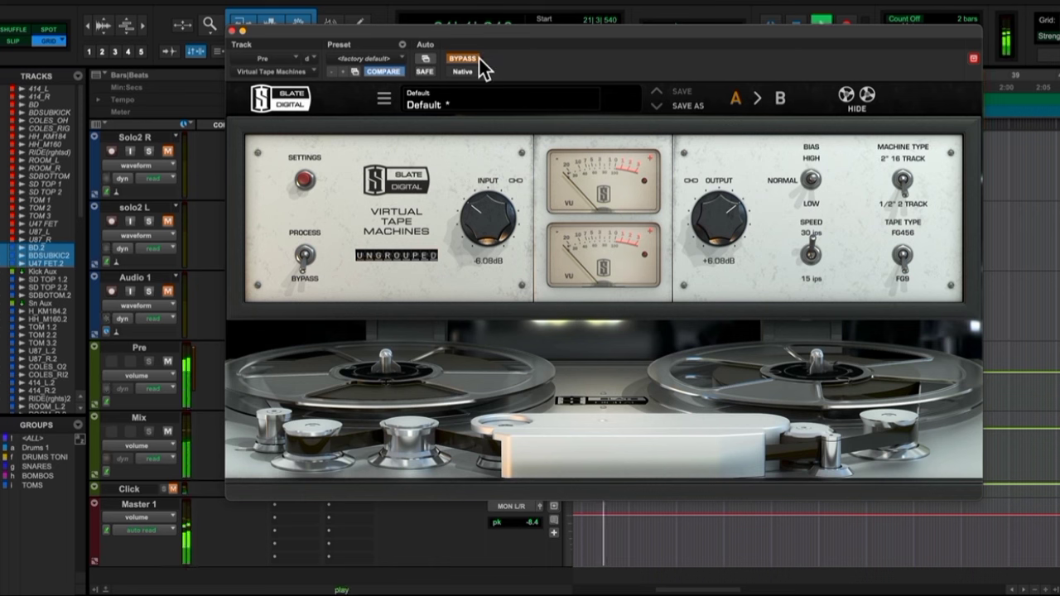
click(472, 59)
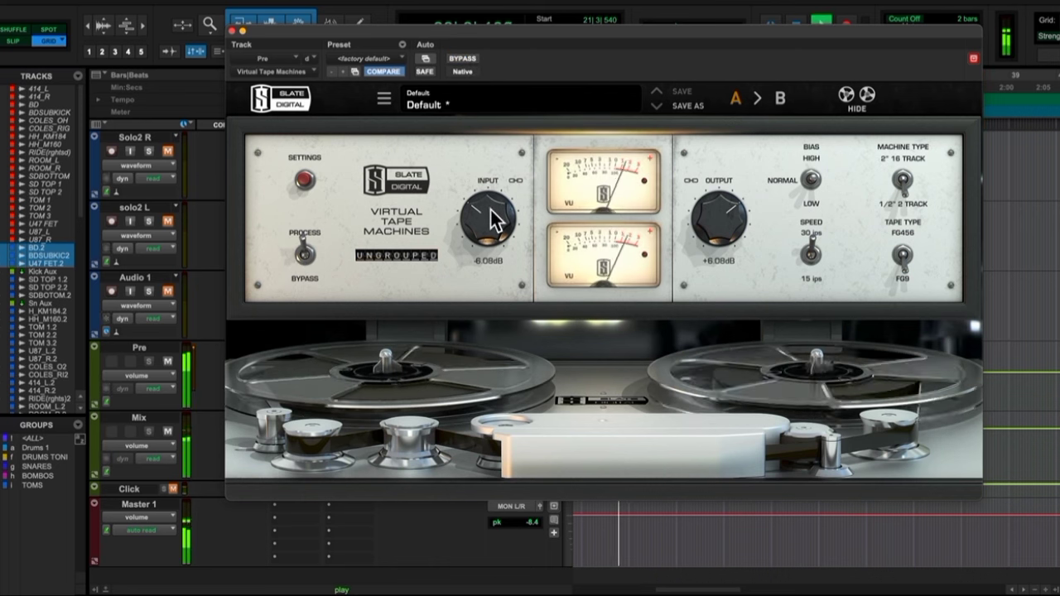
Try the tape machine's linked input gain at -7.52 dB and +3.17 dB, and reset it to 0.00 dB.
drag(492, 218, 495, 226)
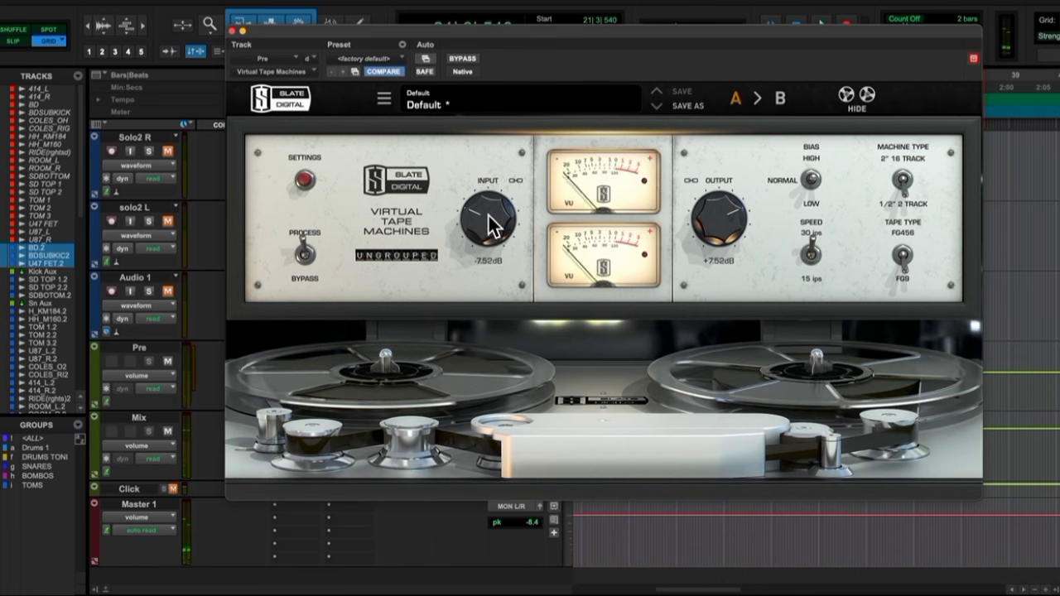
drag(487, 229, 489, 203)
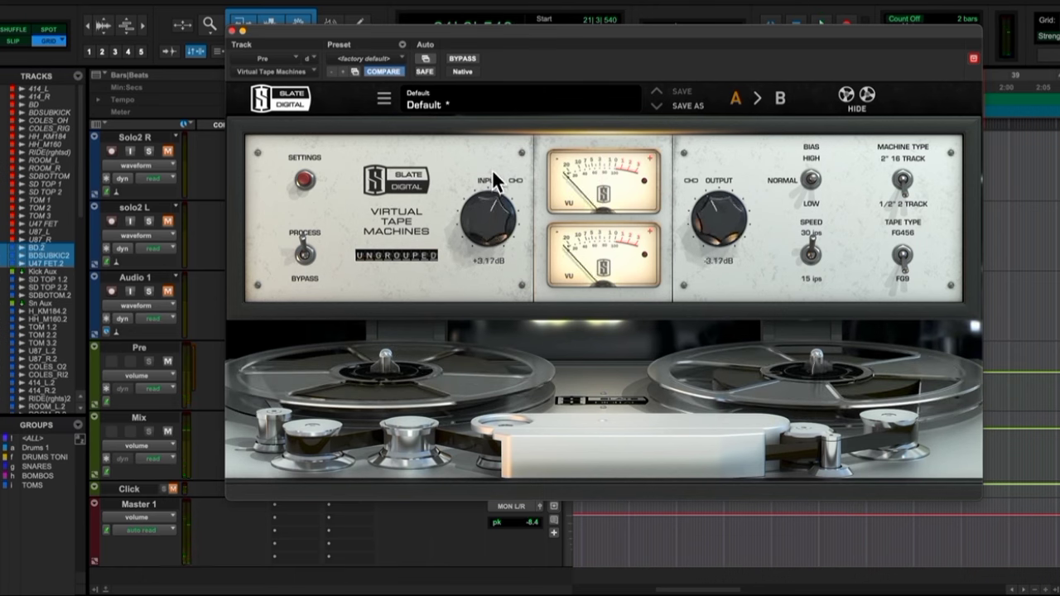
alt+click(491, 247)
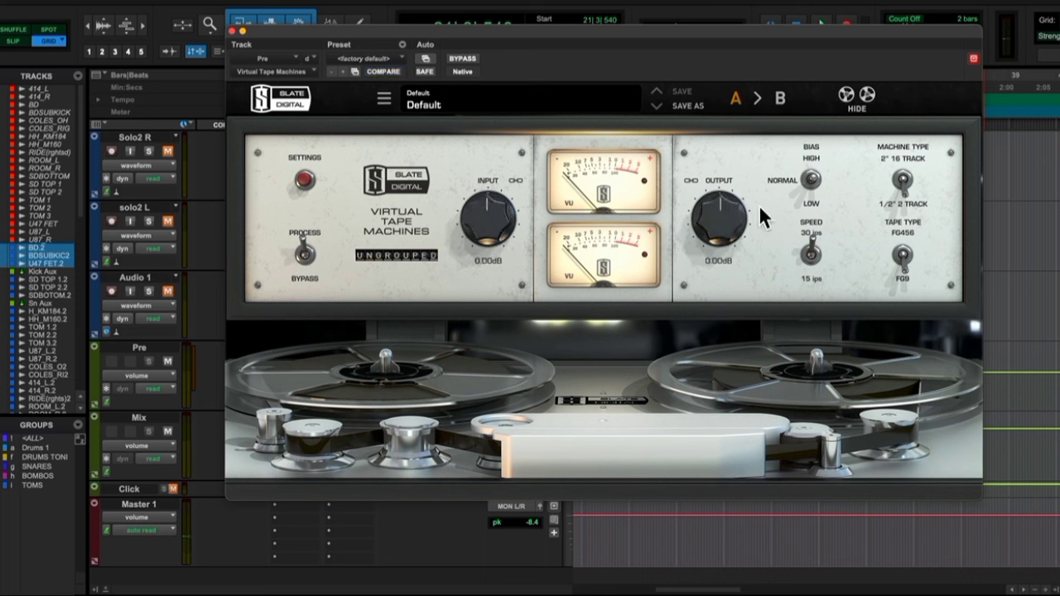
Lower the tape machine's linked input gain to -6.63 dB, restart playback, and reduce it further to about -10 dB.
drag(496, 226, 489, 254)
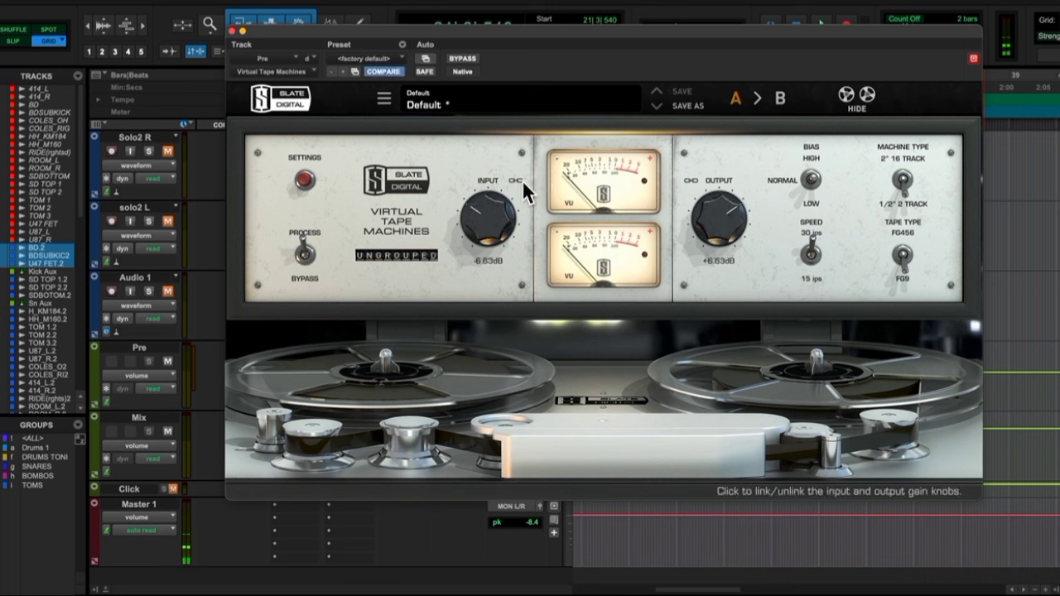
key(space)
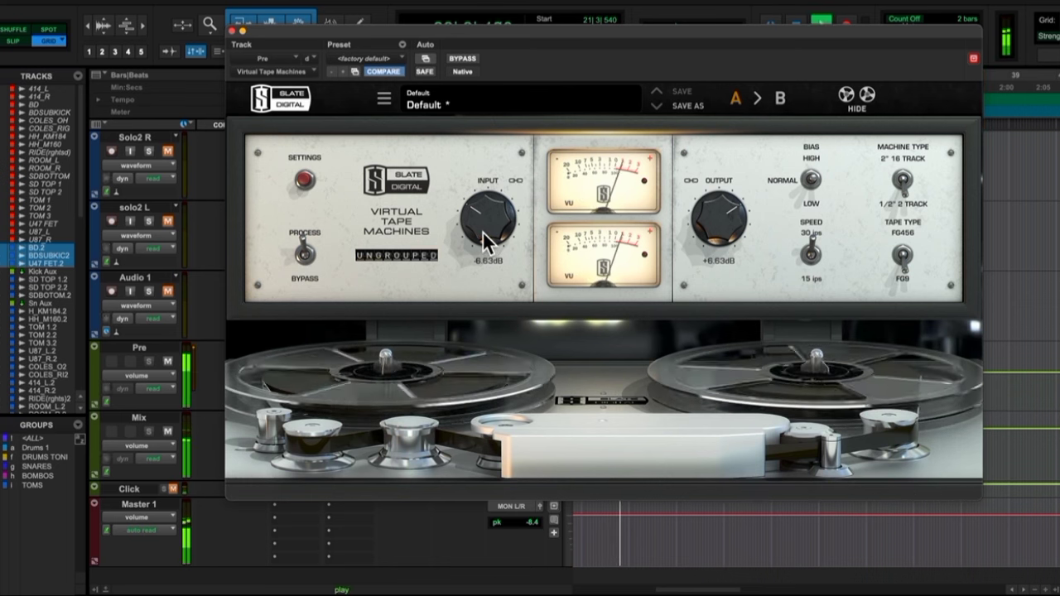
drag(482, 237, 484, 250)
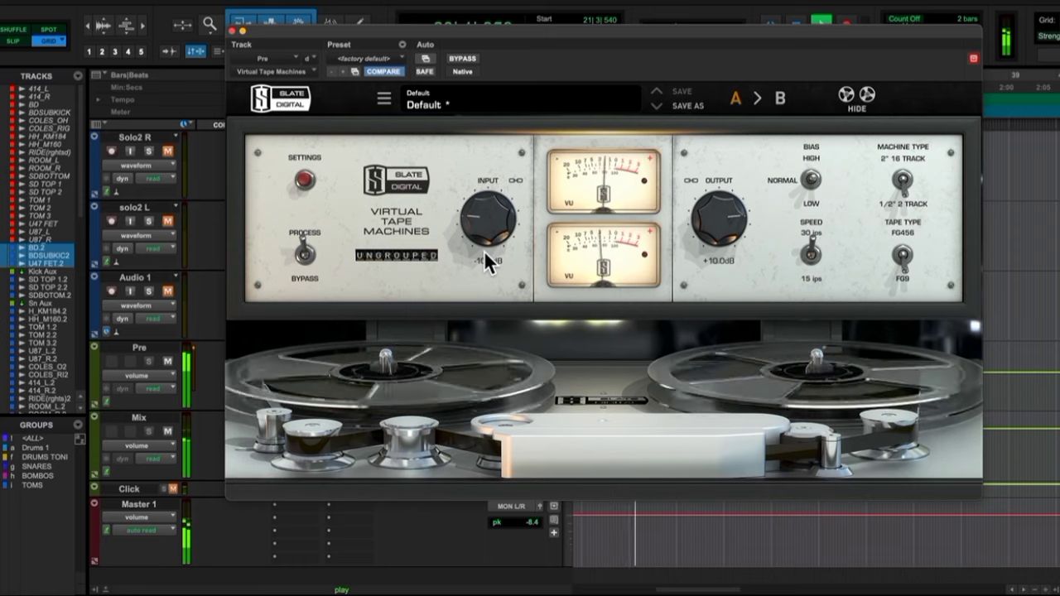
Set the tape machine's linked input gain to -8.43 dB, compare it bypassed and active during playback, and close its window.
drag(487, 235, 486, 223)
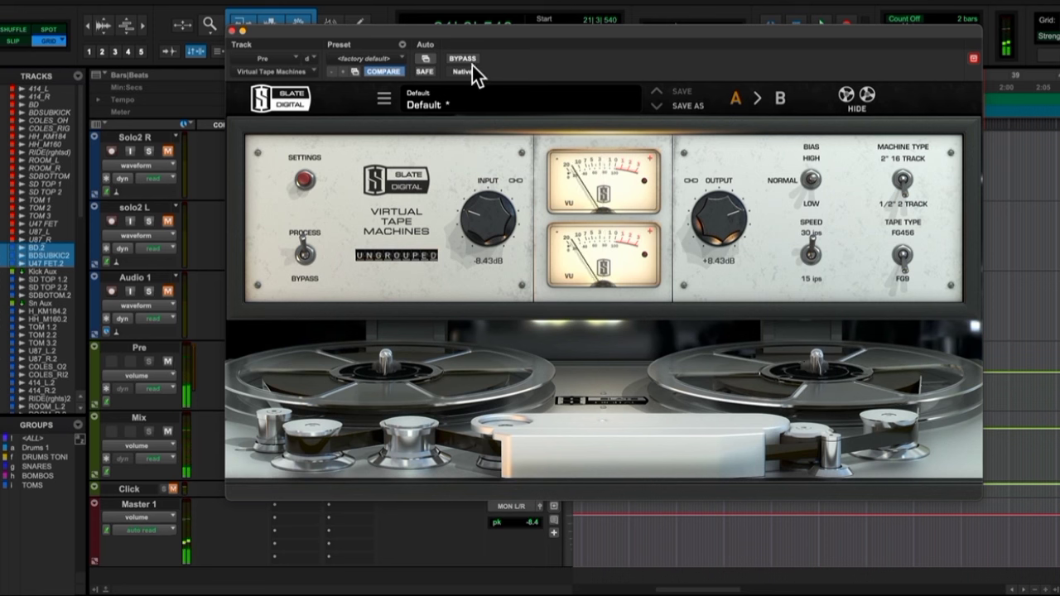
click(470, 58)
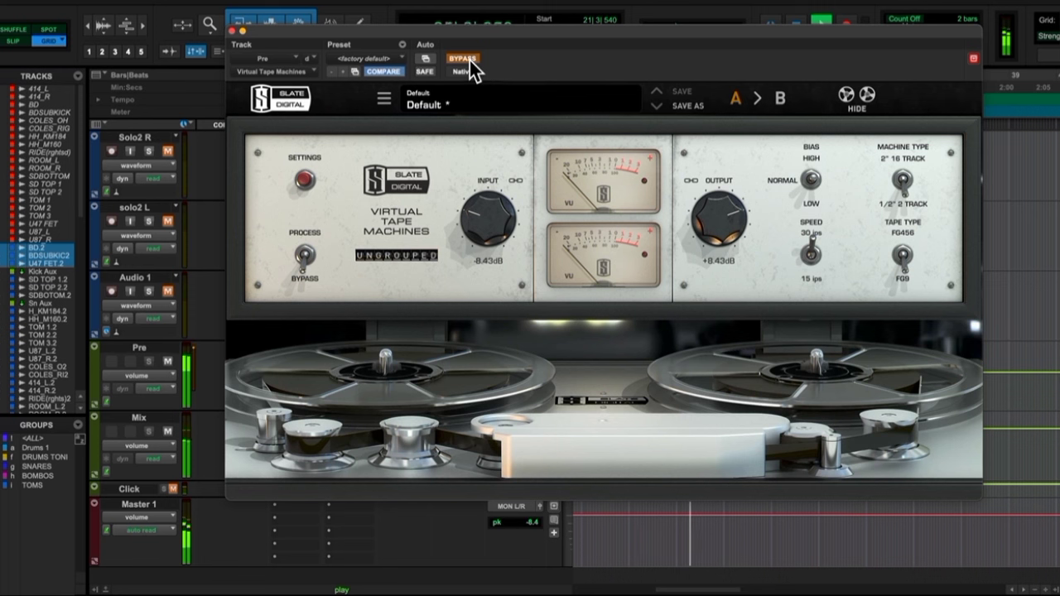
click(469, 60)
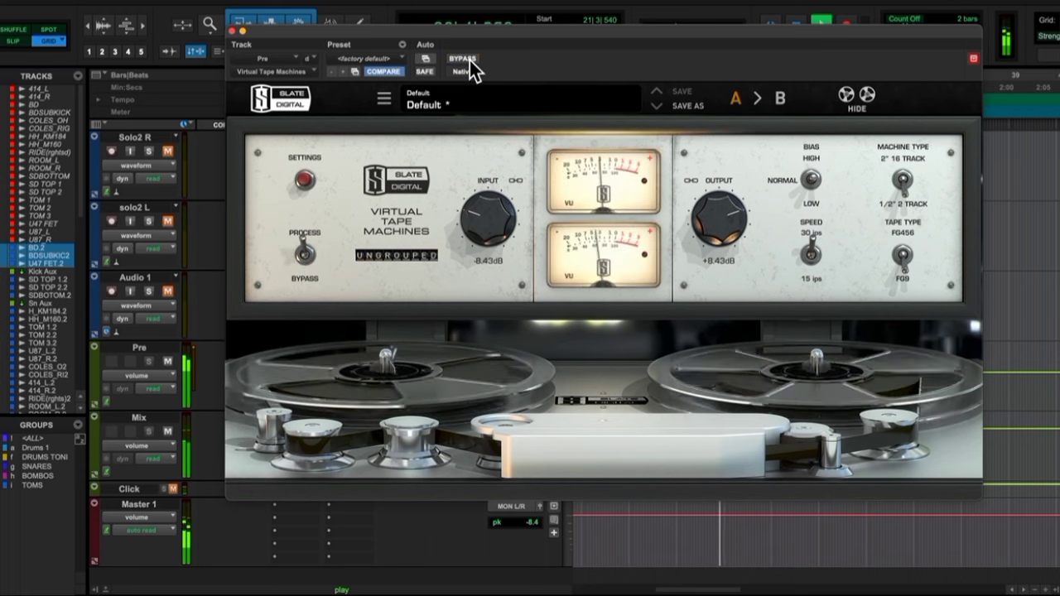
click(468, 59)
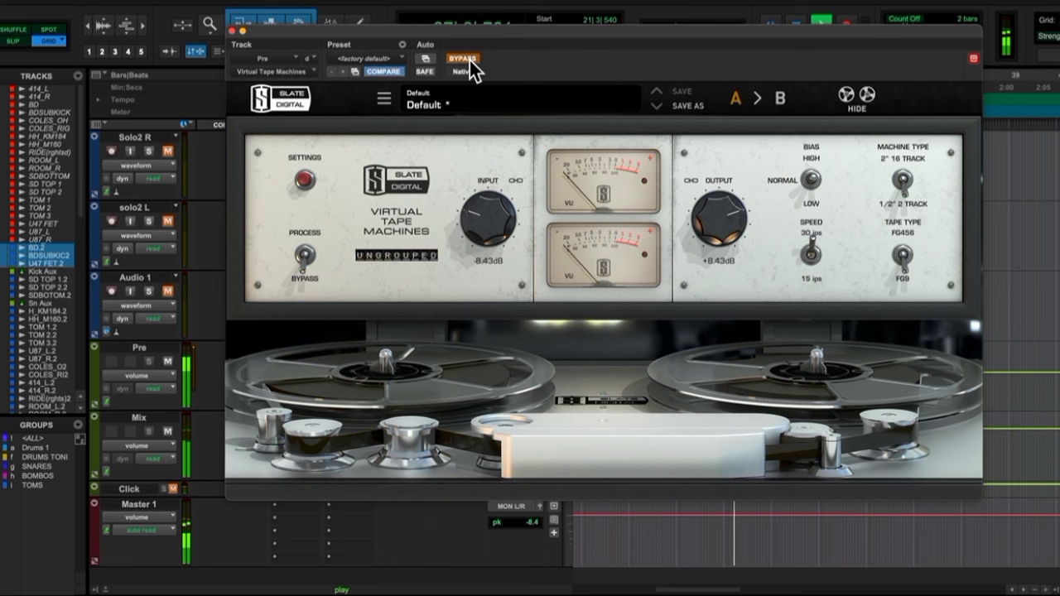
click(469, 60)
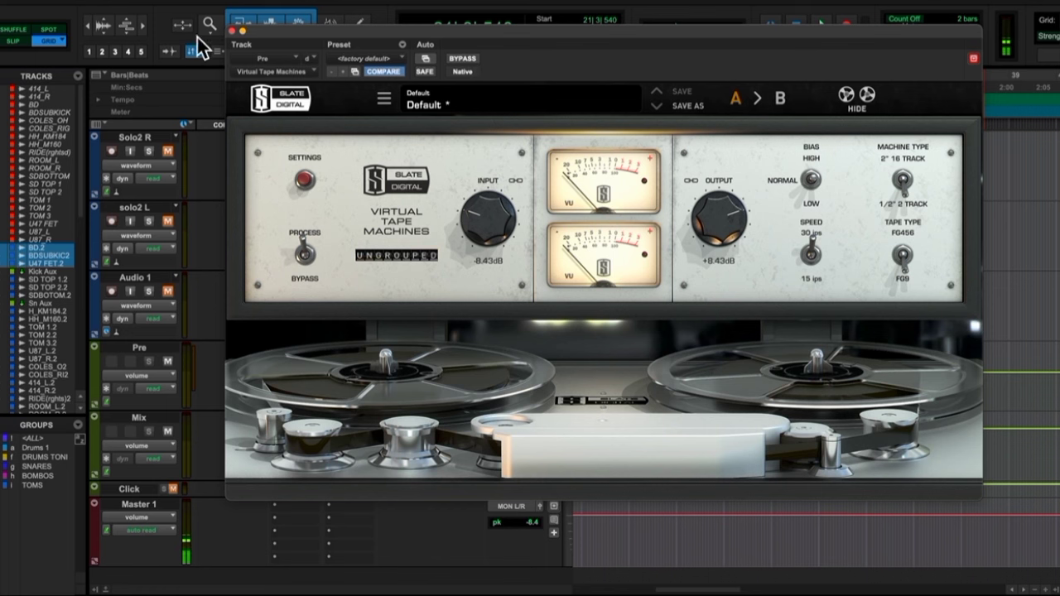
click(233, 31)
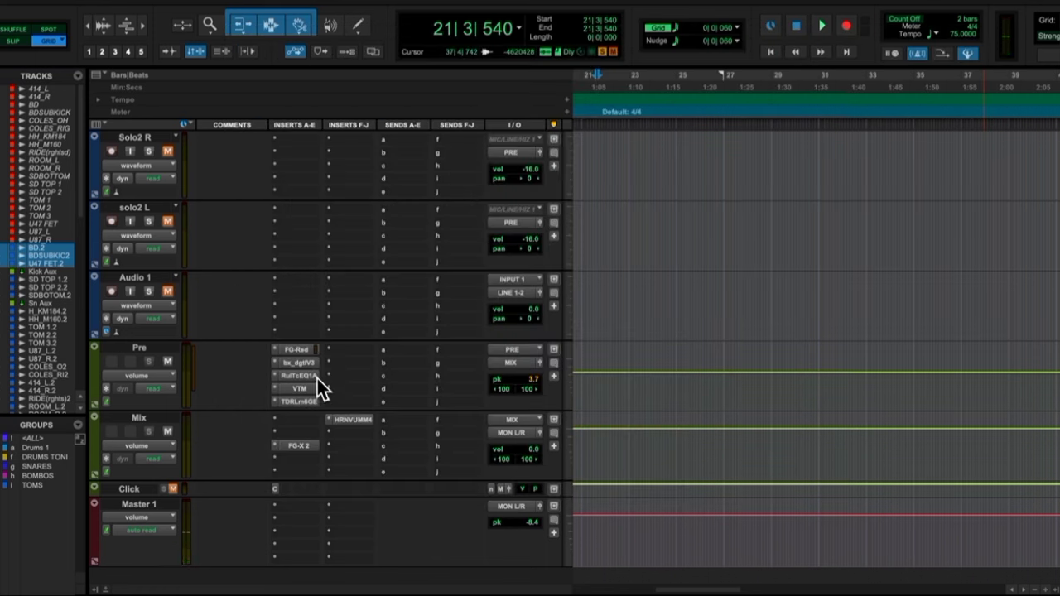
Open bx_digital V3 on the Pre track, cut the mono LMF gain to -2.9 dB, and compare it bypassed and active during playback.
click(302, 363)
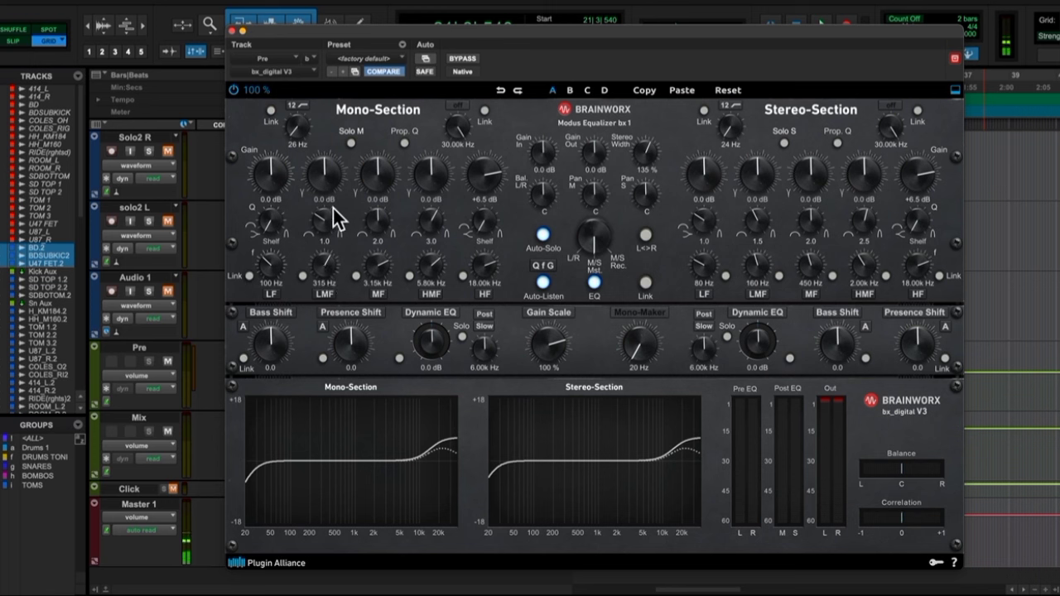
mouse_move(327, 178)
mouse_down()
mouse_move(329, 197)
mouse_move(333, 183)
mouse_up()
key(space)
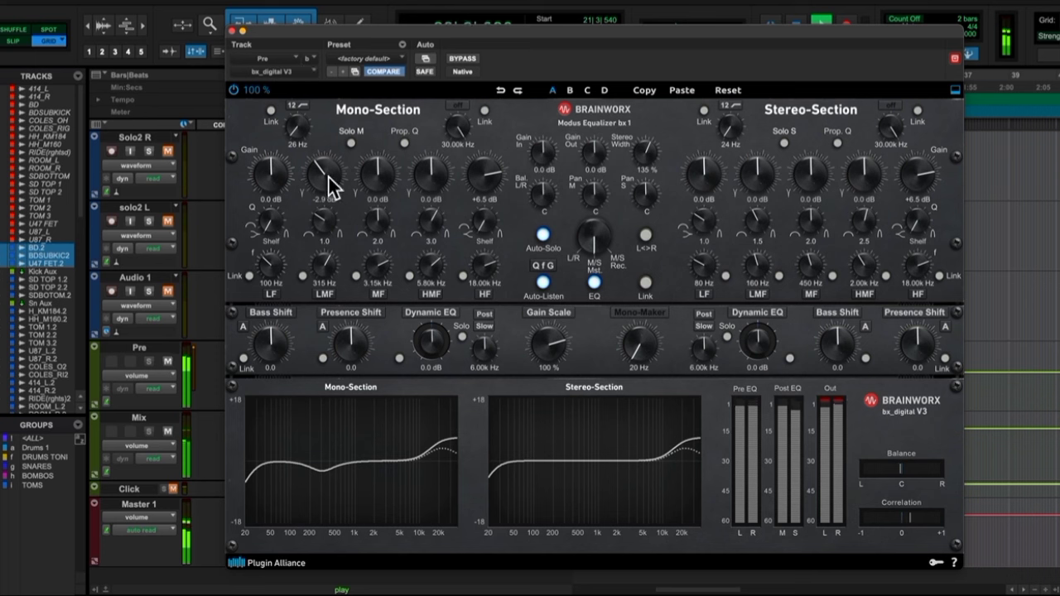
click(471, 62)
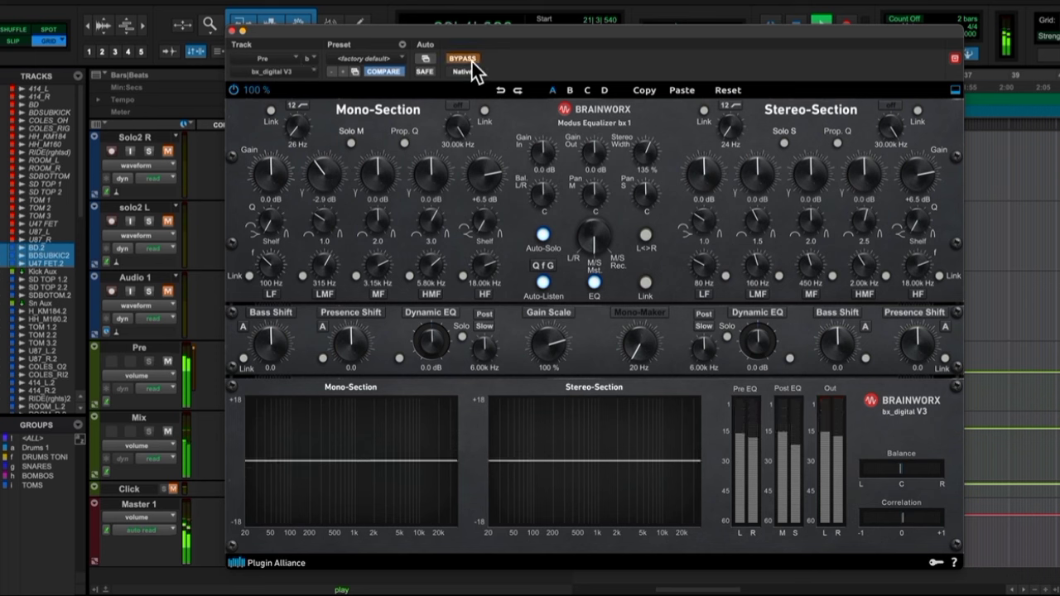
click(472, 62)
Set the mono LMF gain to -2.3 dB, compare the equalizer bypassed and active, close it, and stop playback.
drag(318, 173, 322, 173)
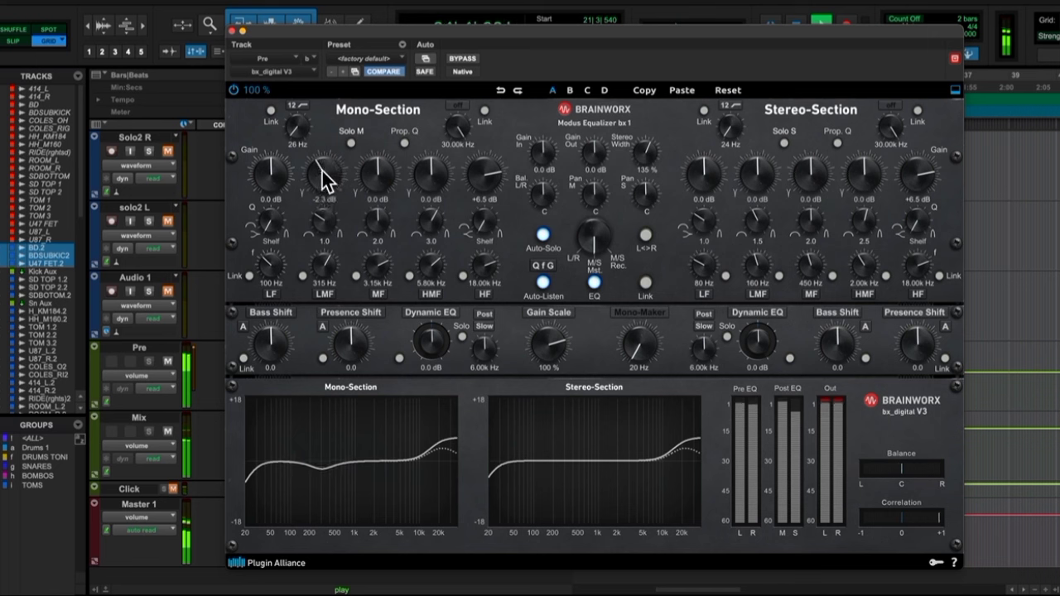
click(463, 59)
click(462, 59)
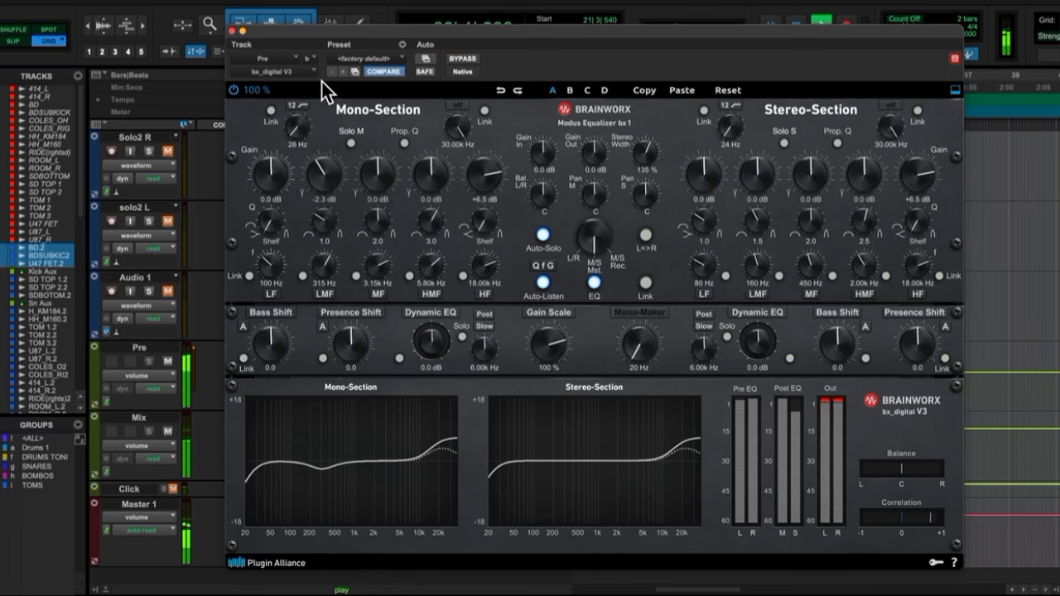
click(231, 30)
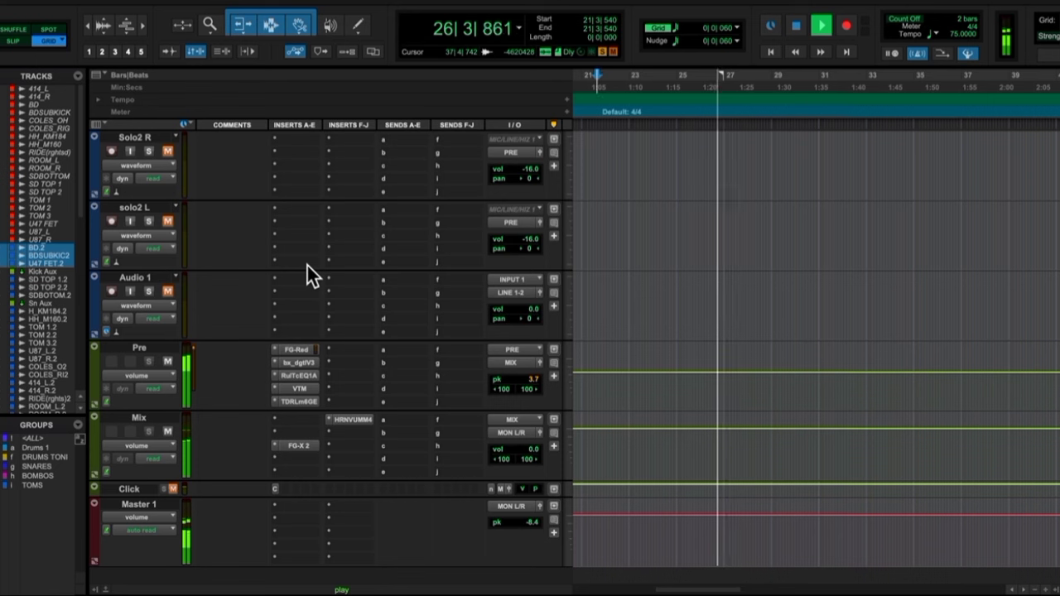
key(space)
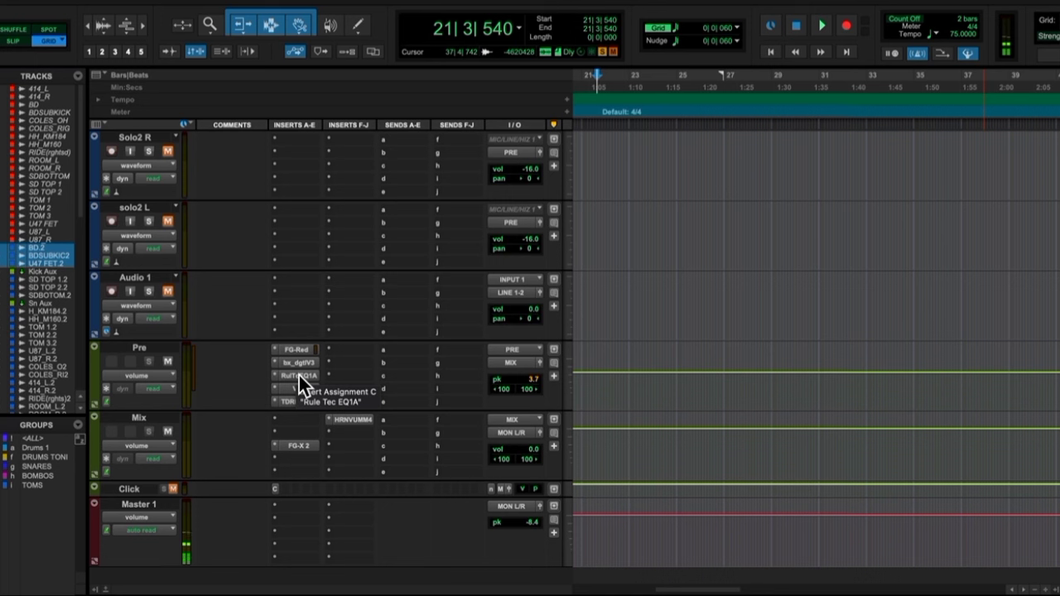
Open TDR Limiter 6 GE on the Pre track, check its output limiting and level meters during playback, and close it.
click(304, 405)
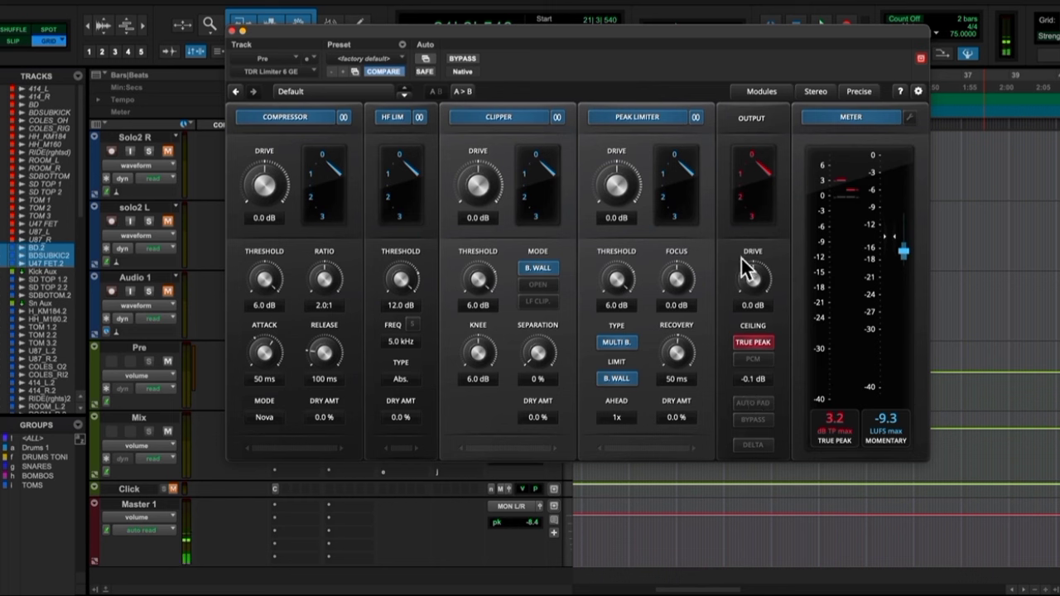
key(space)
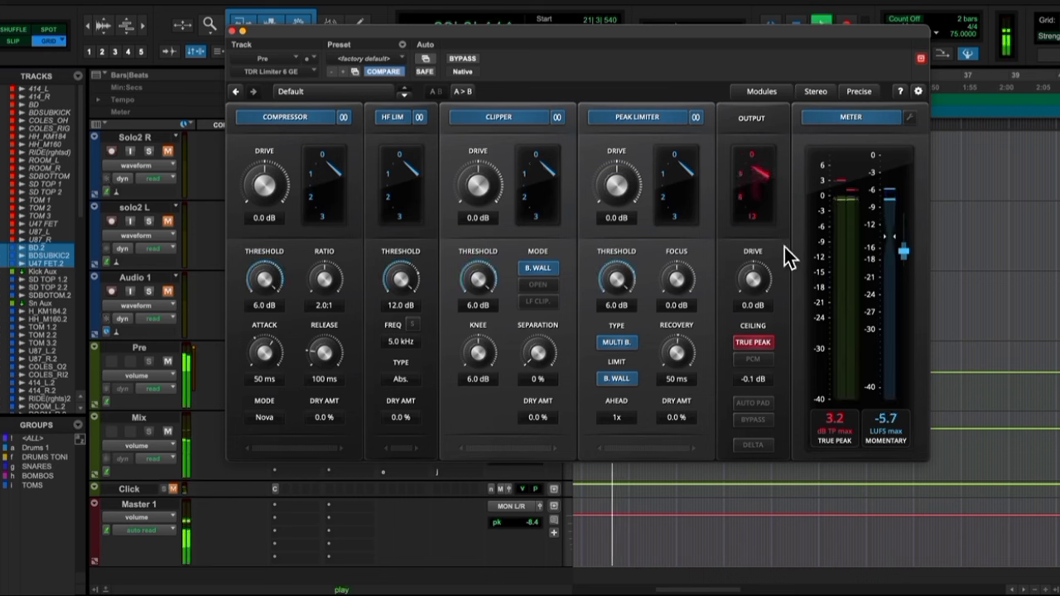
click(768, 187)
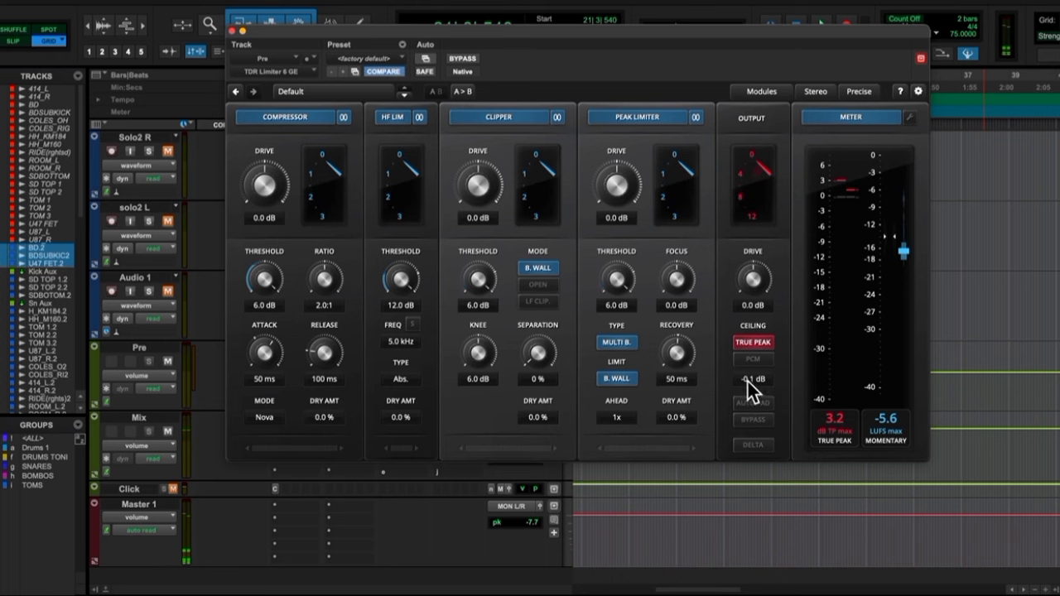
click(233, 32)
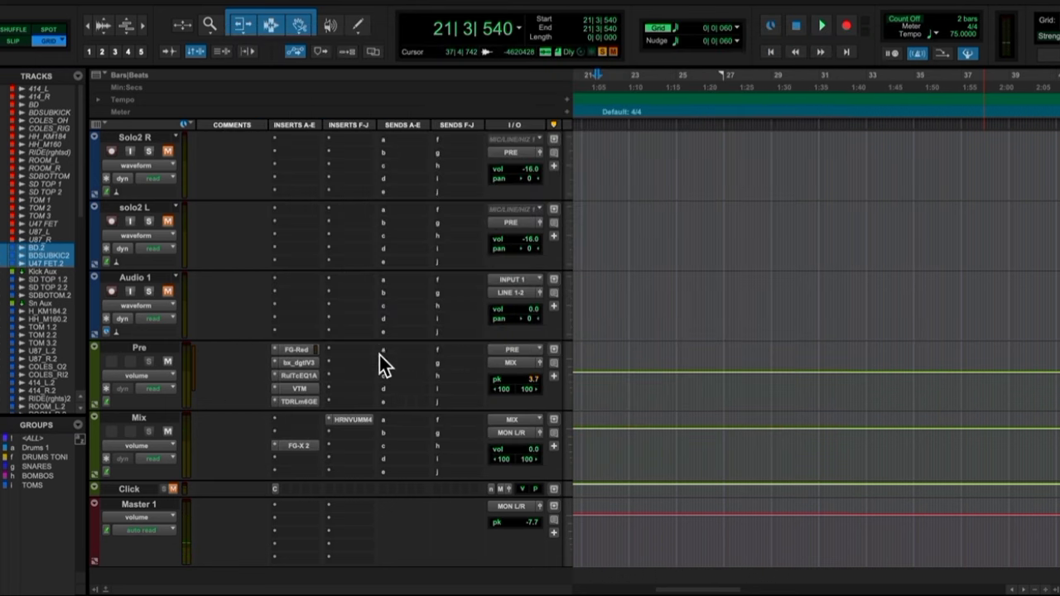
Play the mix with the Pre inserts in view and move the playback start to 24|2|060.
key(space)
scroll(418, 464, down, 2)
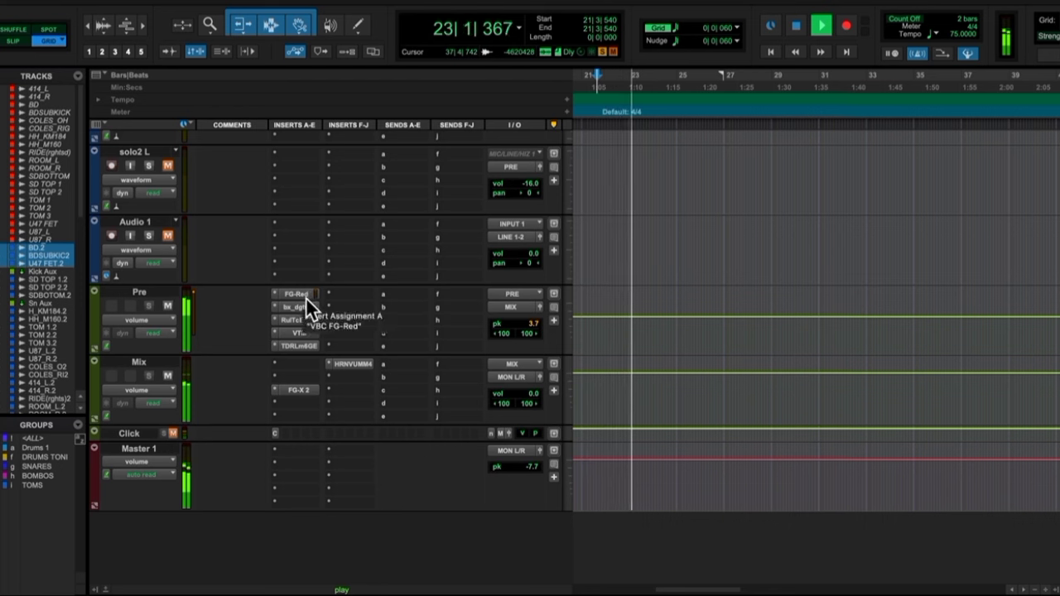
key(space)
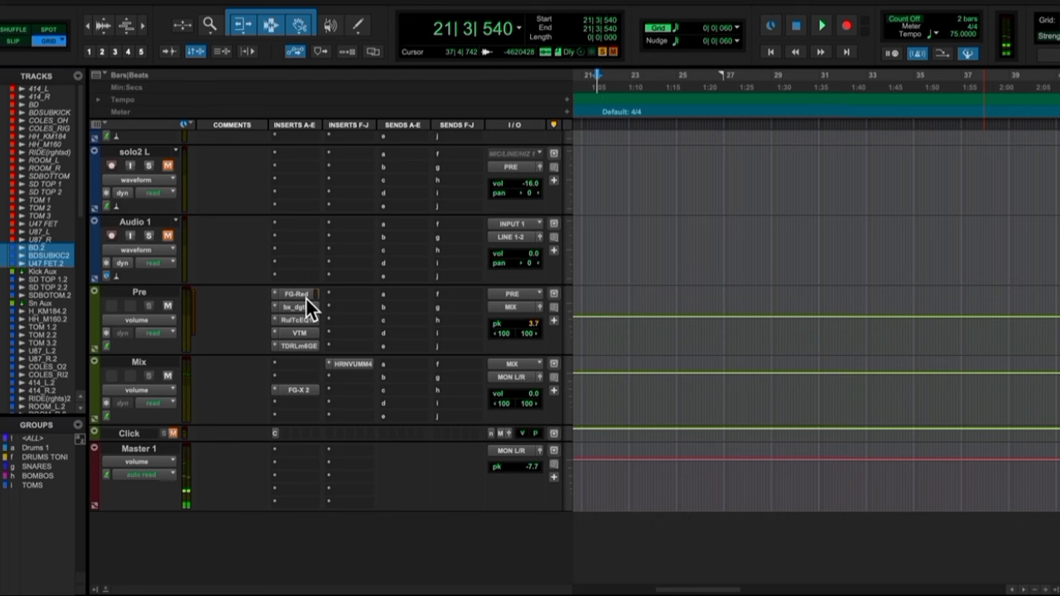
key(space)
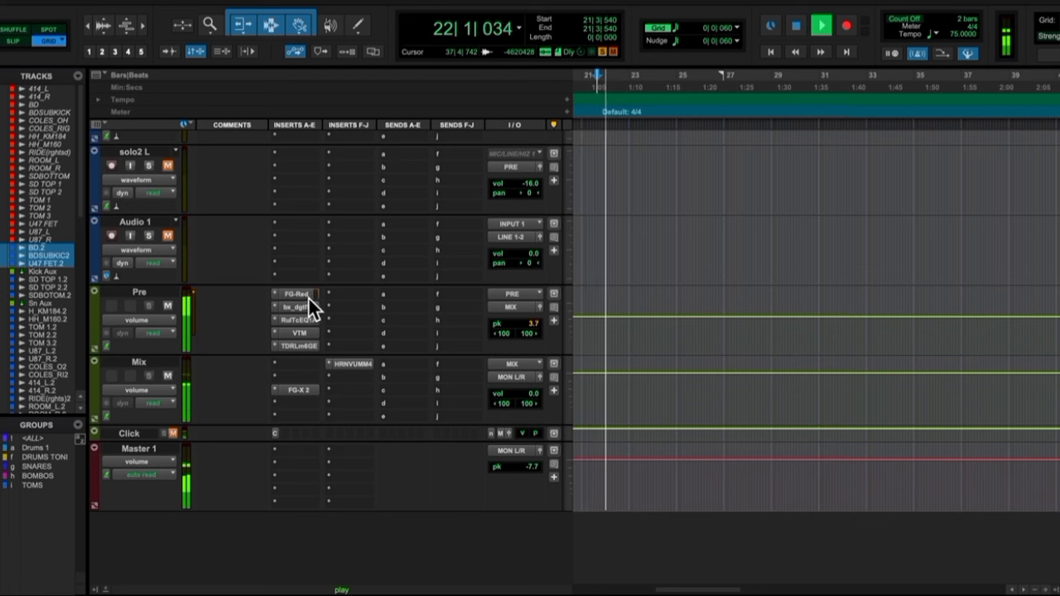
click(631, 125)
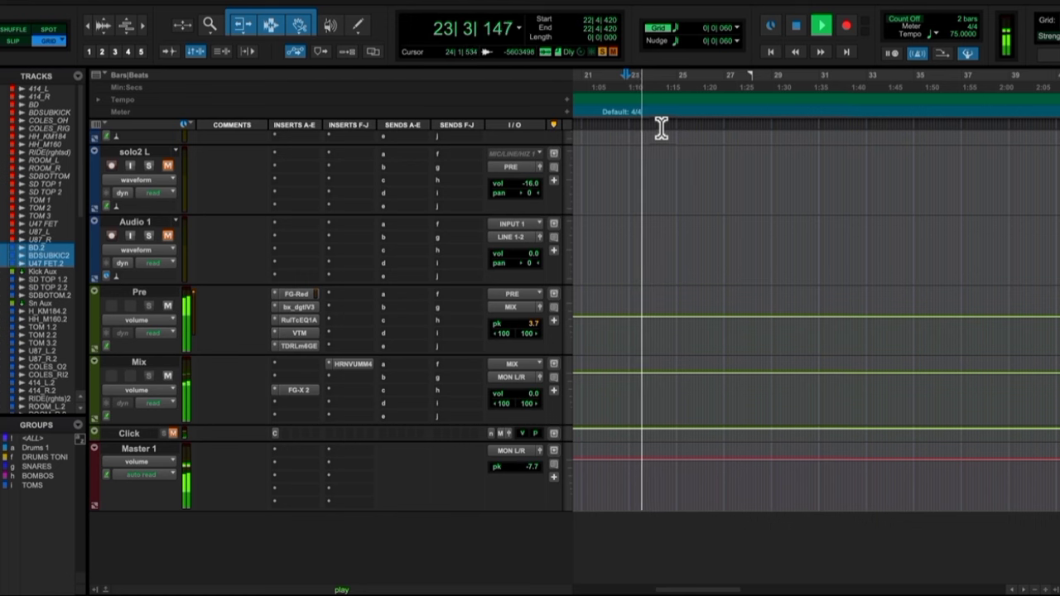
click(661, 125)
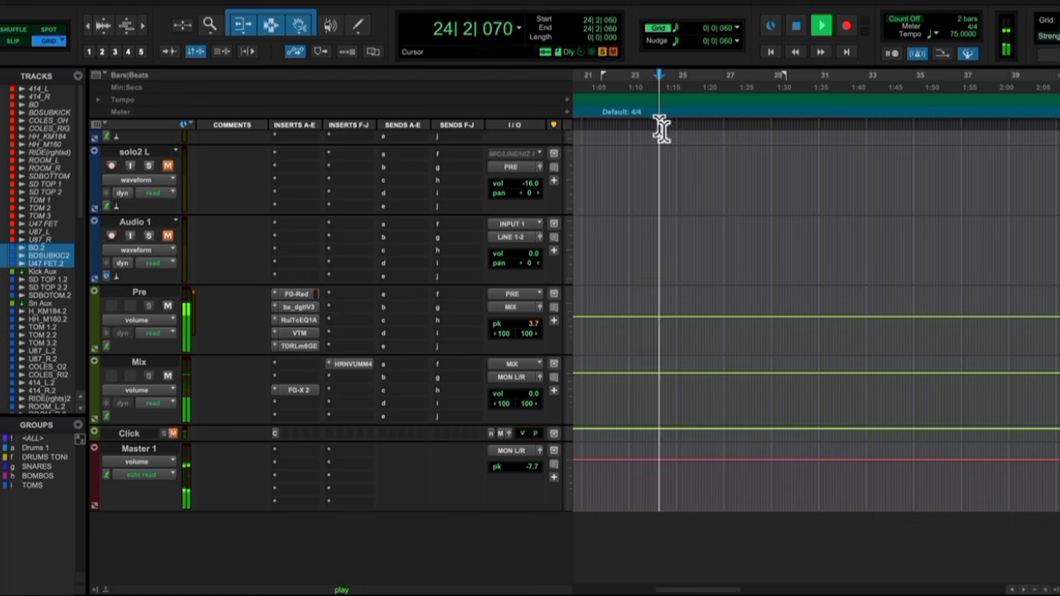
Repeatedly compare the mix with all five Pre inserts bypassed together and active together, finishing with them active, and stop playback.
click(298, 294)
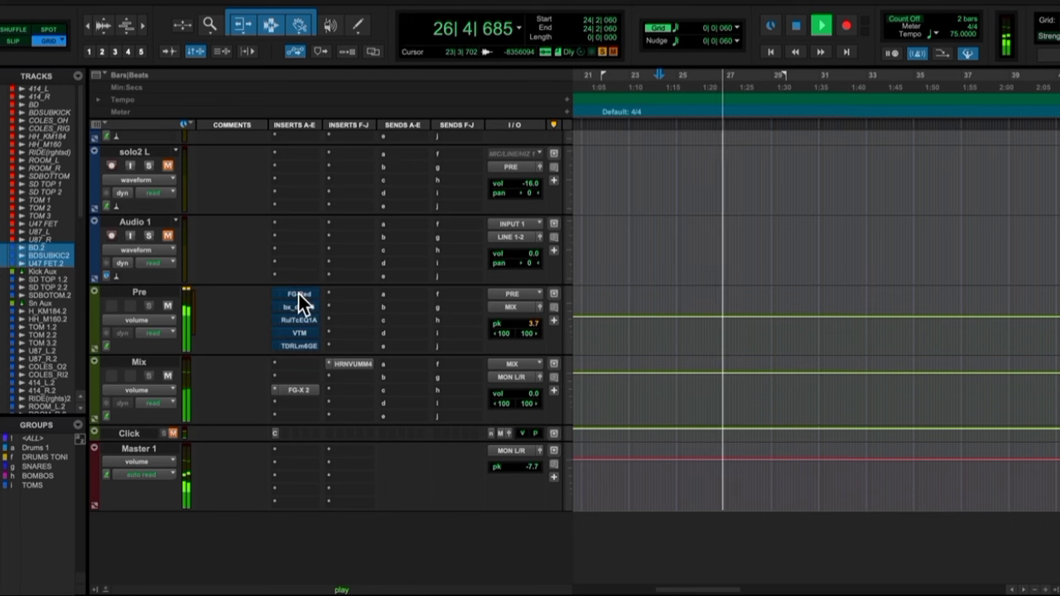
click(299, 294)
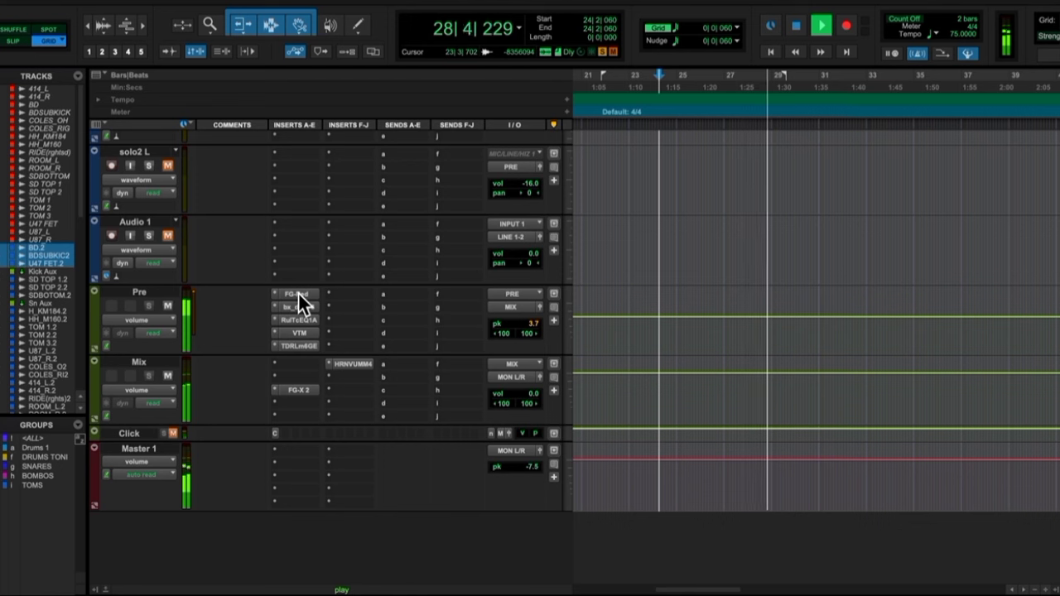
click(298, 294)
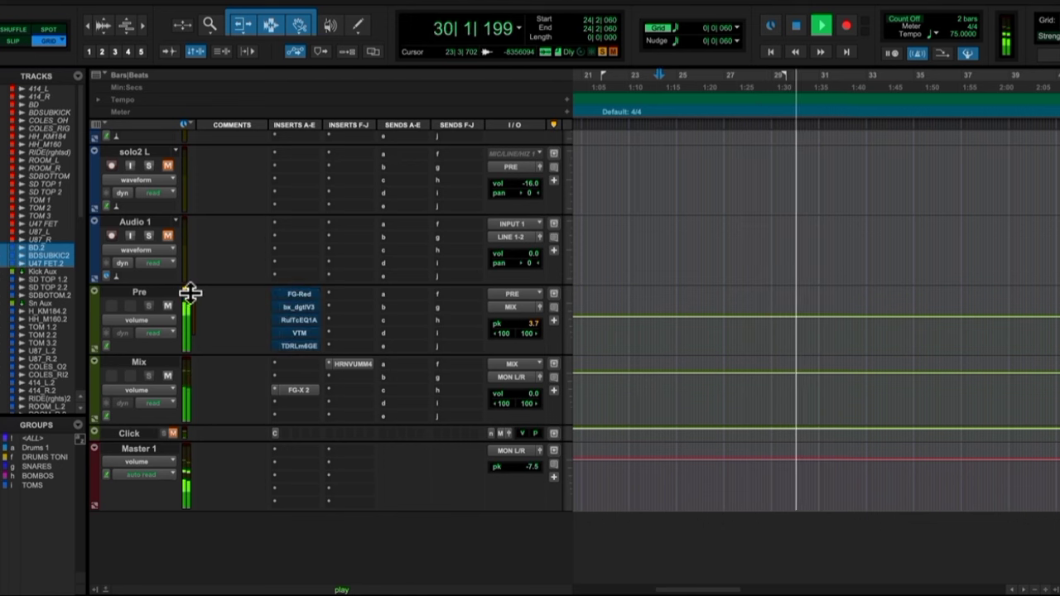
click(305, 294)
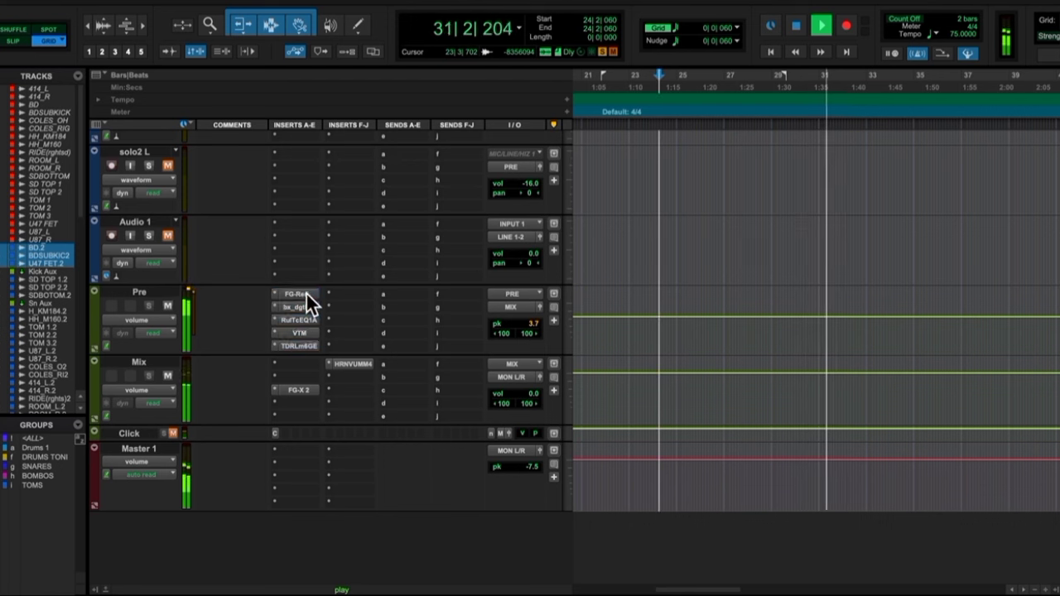
click(305, 294)
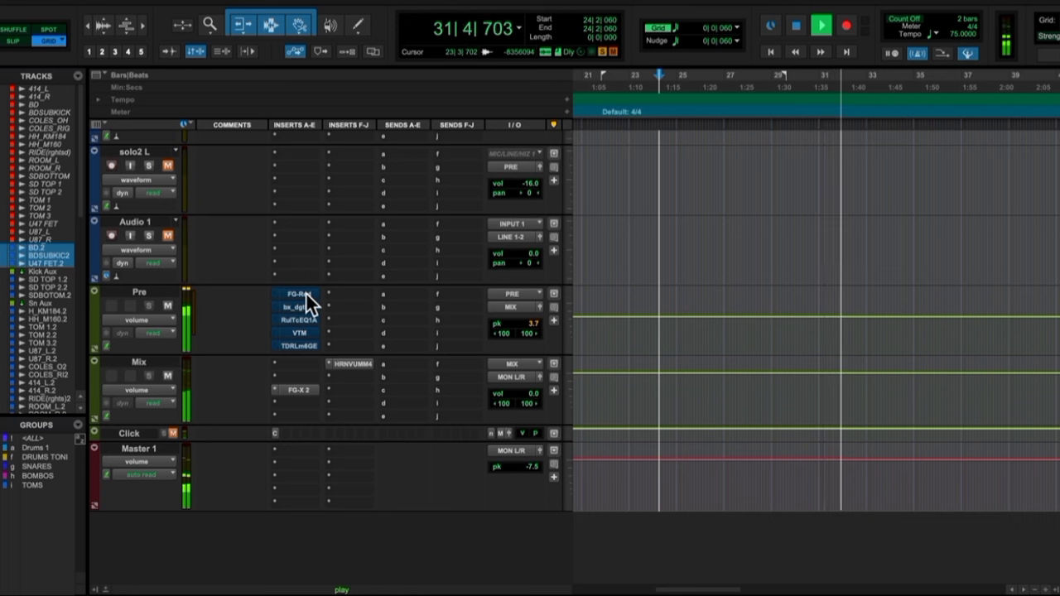
click(305, 294)
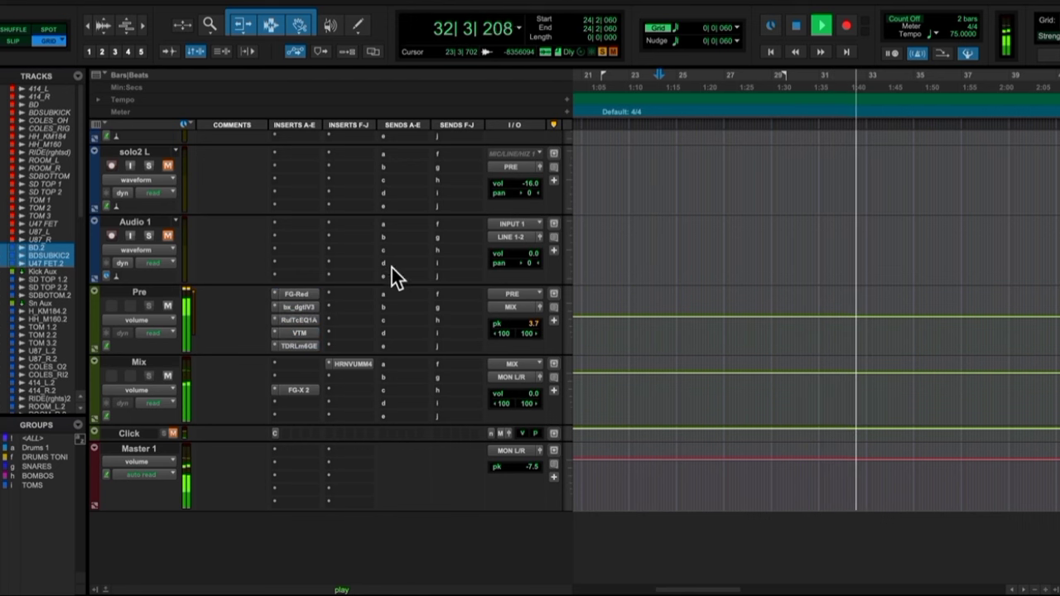
click(303, 292)
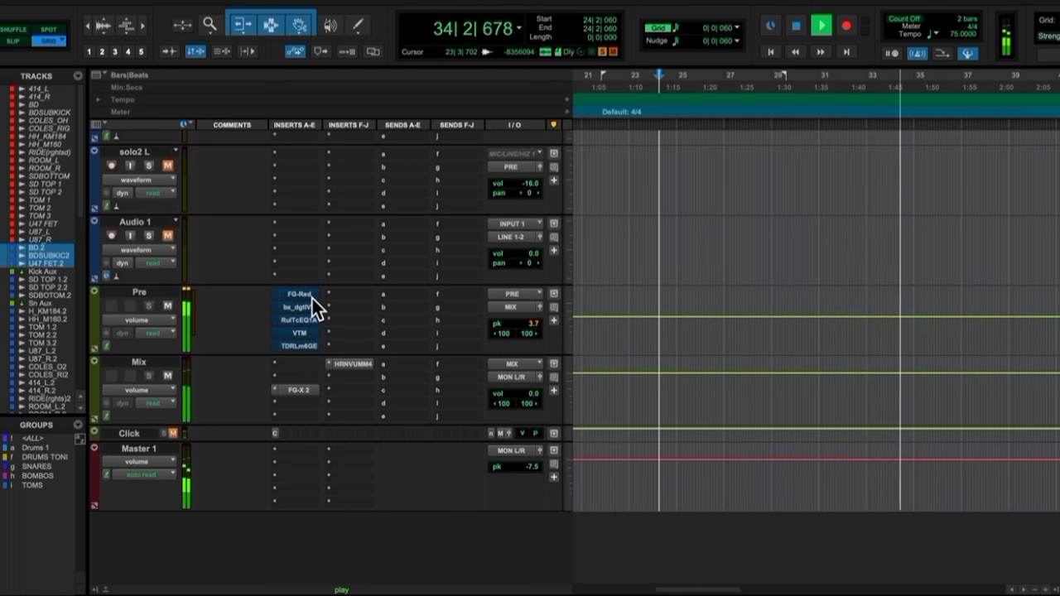
click(308, 296)
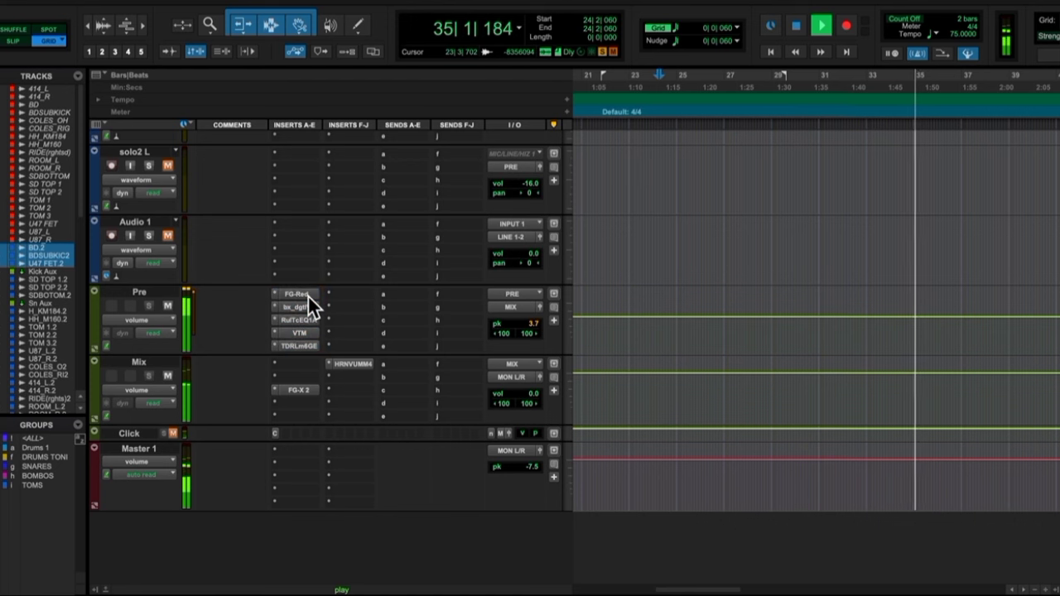
key(space)
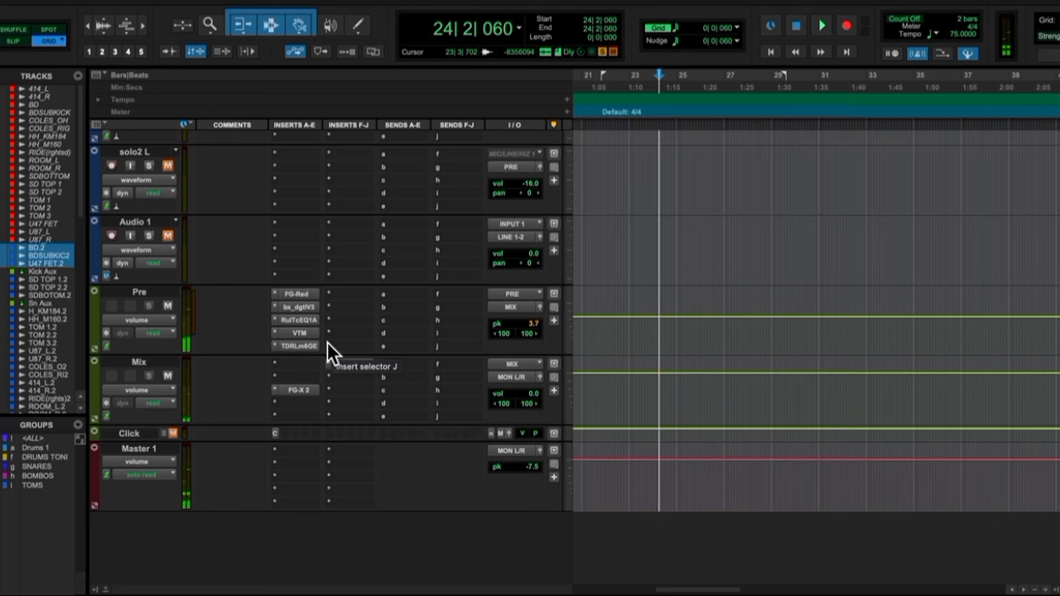
Briefly view FG-Red on the Pre track, then open the API Vision Channel Strip on the Elect Aux track.
click(299, 293)
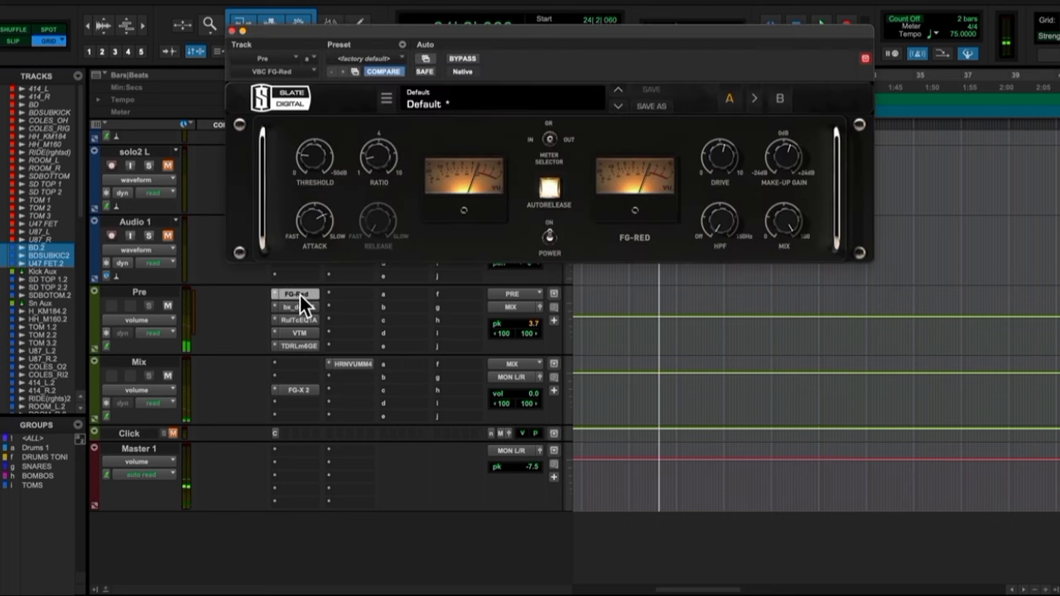
click(235, 33)
scroll(291, 290, up, 10)
scroll(291, 292, up, 3)
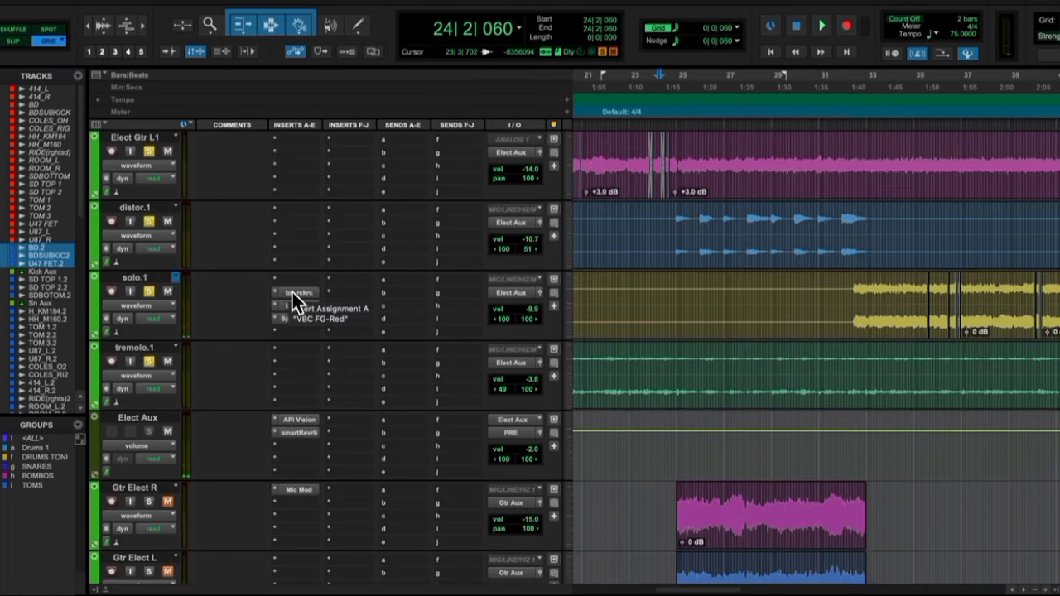
scroll(292, 297, up, 2)
scroll(291, 298, down, 2)
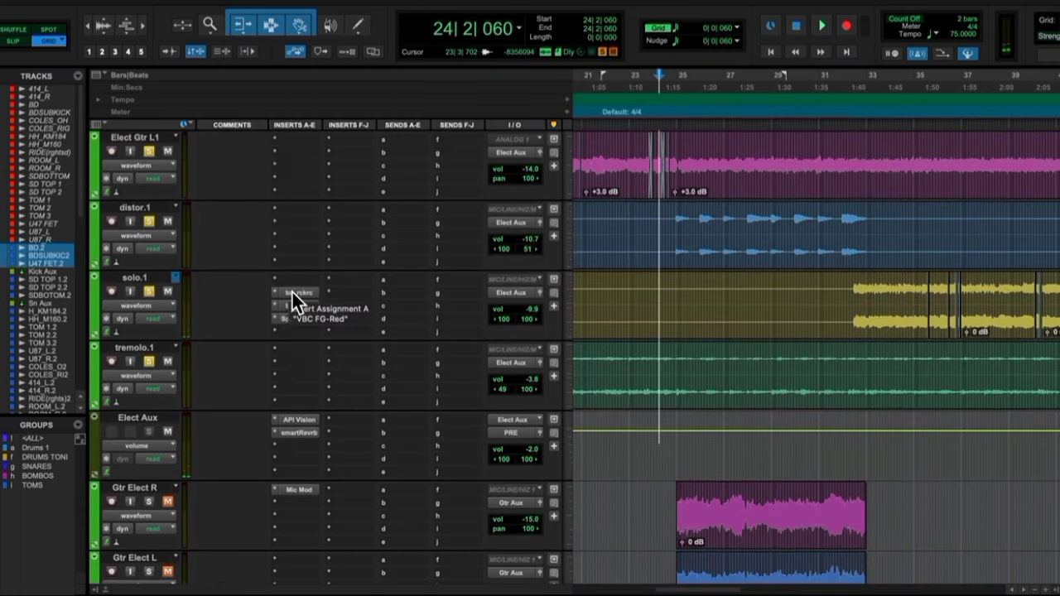
click(308, 420)
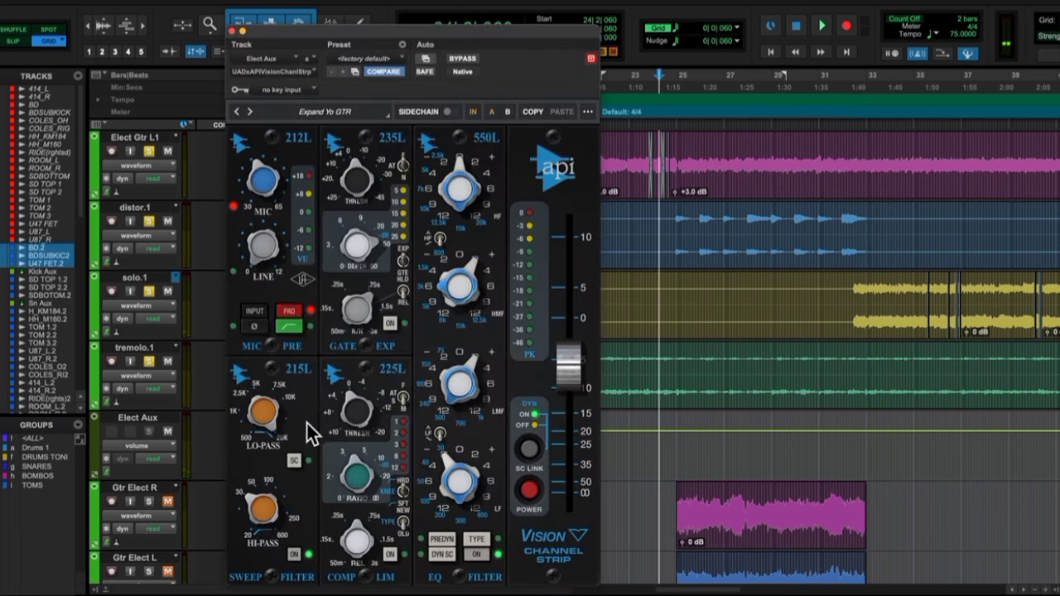
Close the API Vision Channel Strip and review the inserts on the guitar, acoustic and bass tracks.
click(234, 33)
scroll(386, 393, down, 2)
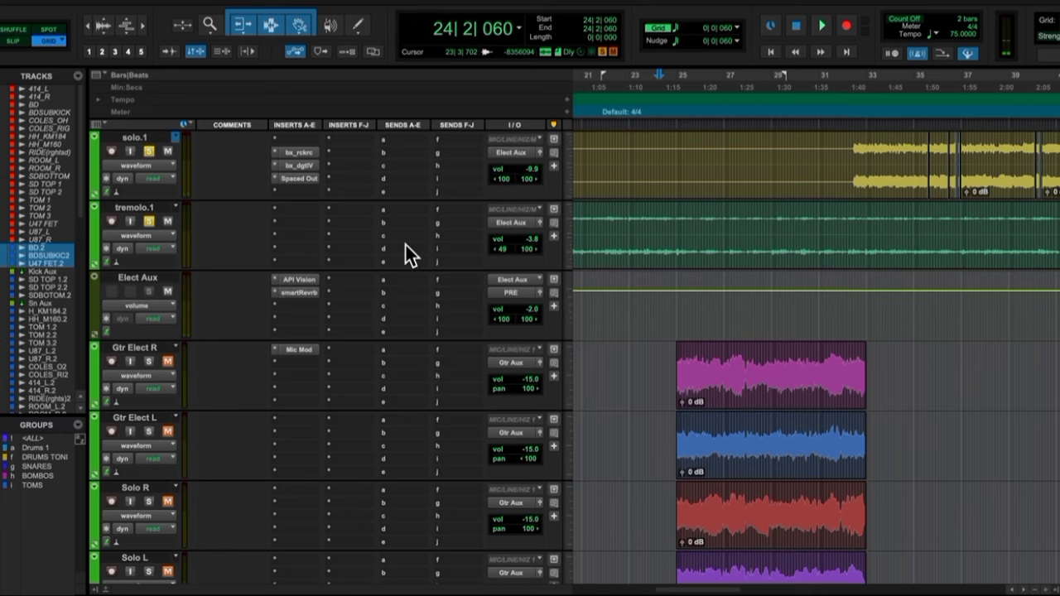
scroll(397, 242, up, 10)
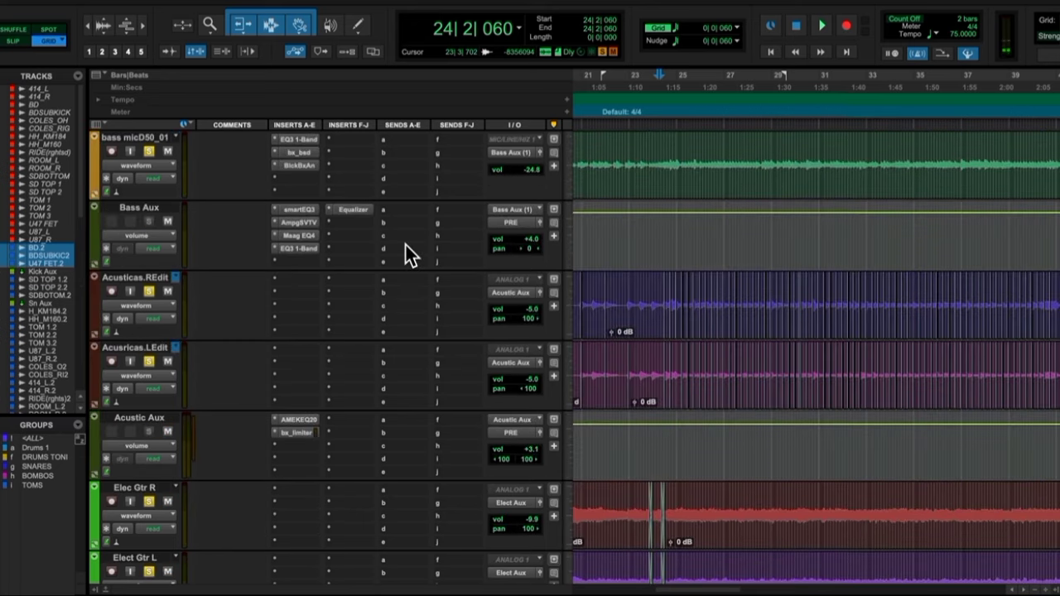
scroll(406, 245, up, 4)
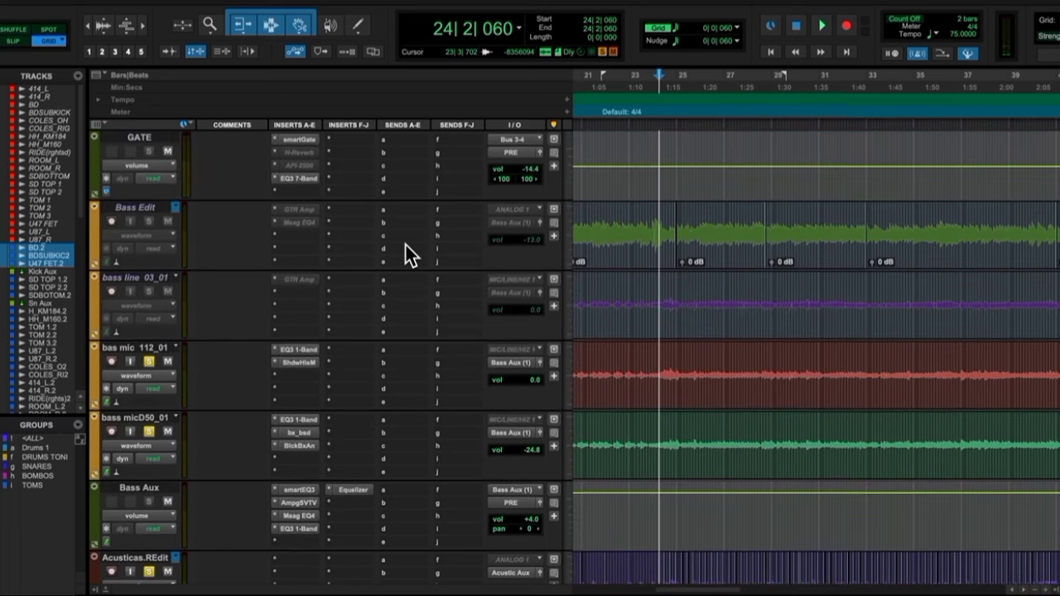
Check the playing mix's levels in FG-X 2 and in HoRNet VU Meter MK4 on the Mix track, and stop playback.
key(ctrl+alt+super+w)
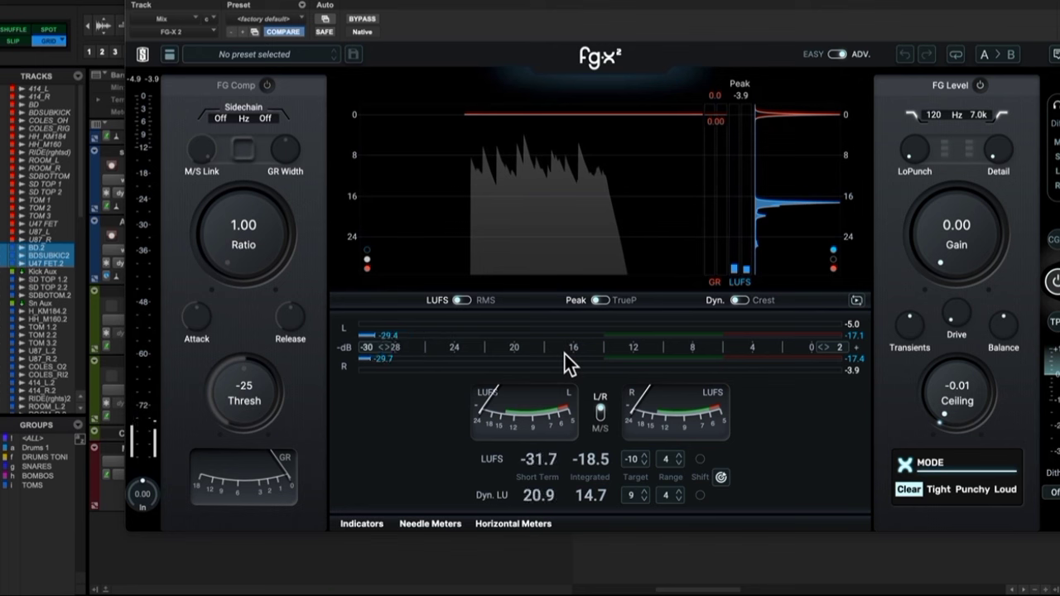
key(space)
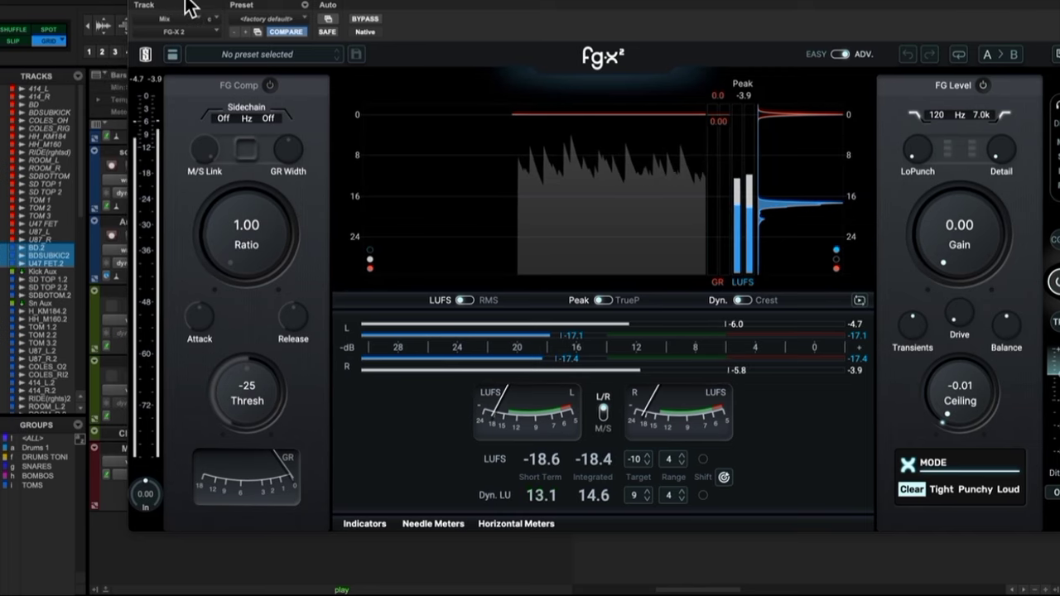
key(ctrl+equal)
drag(370, 8, 544, 8)
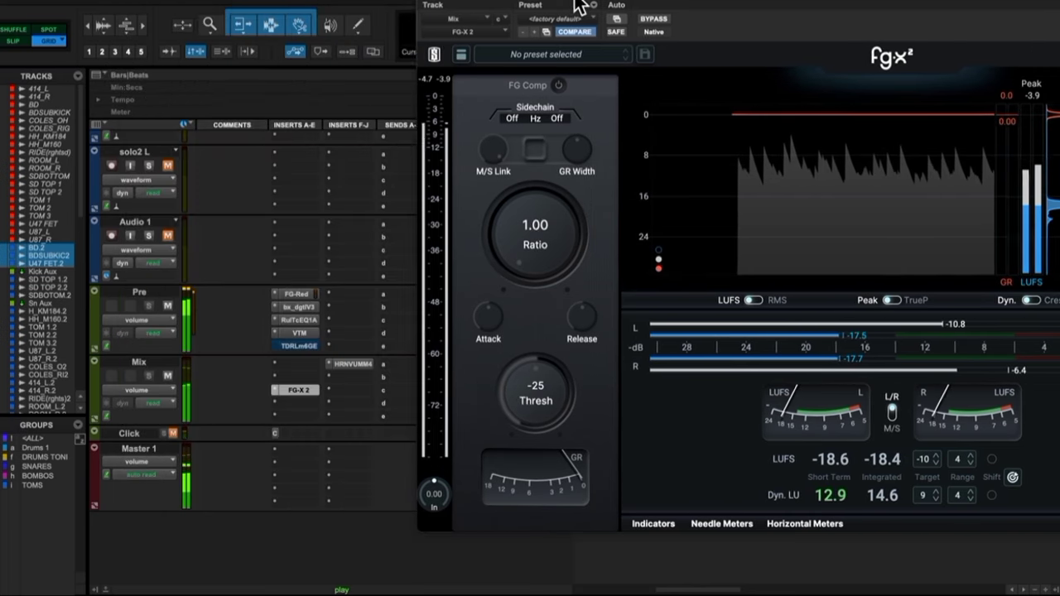
click(351, 364)
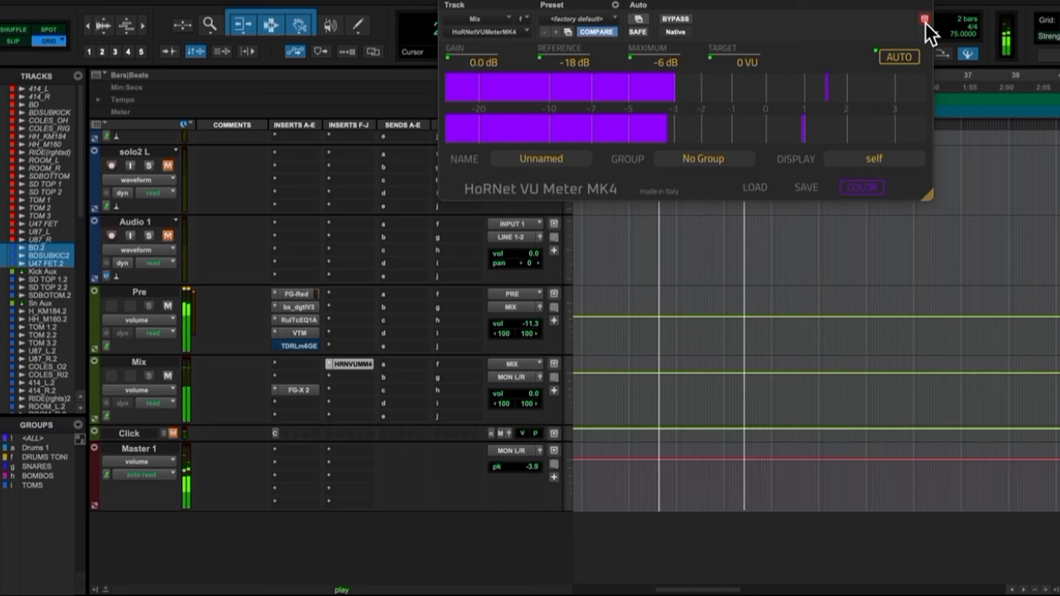
key(space)
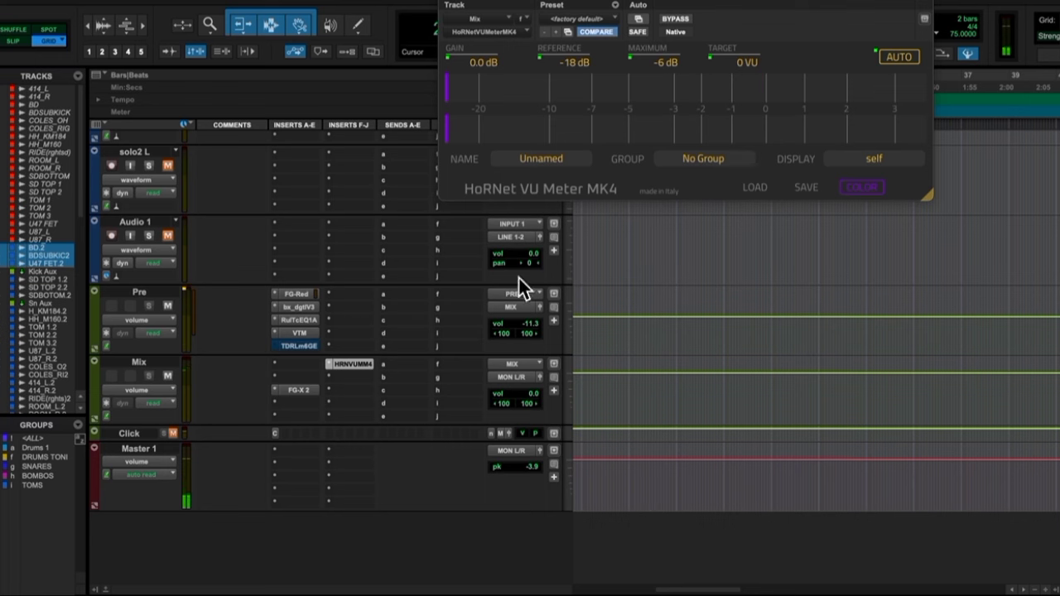
Reopen FG-X 2 on the Mix track, read its LUFS, peak and dynamics meters over repeated playback, and close it.
click(297, 393)
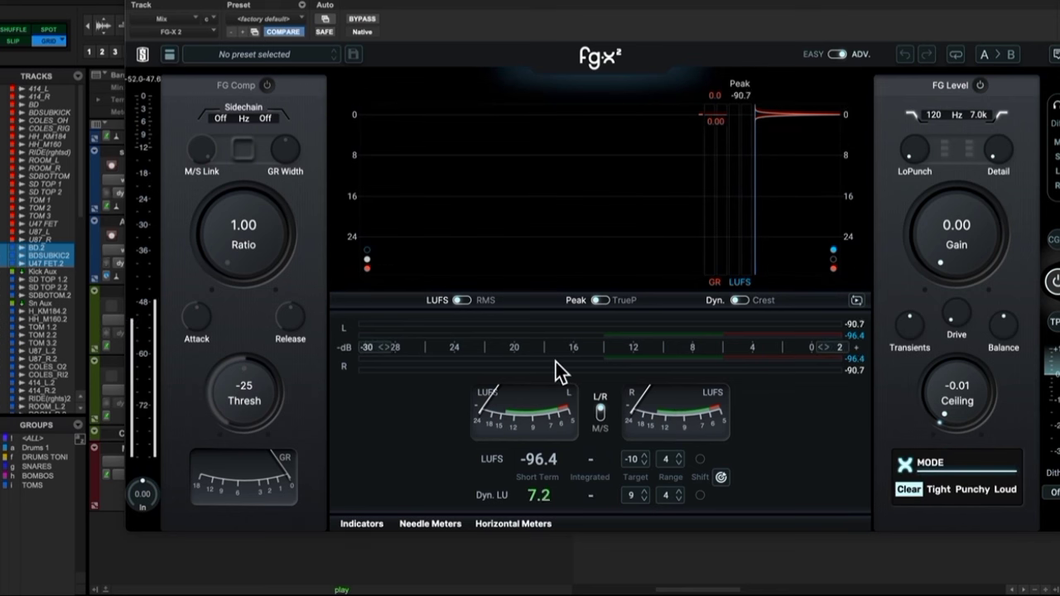
key(space)
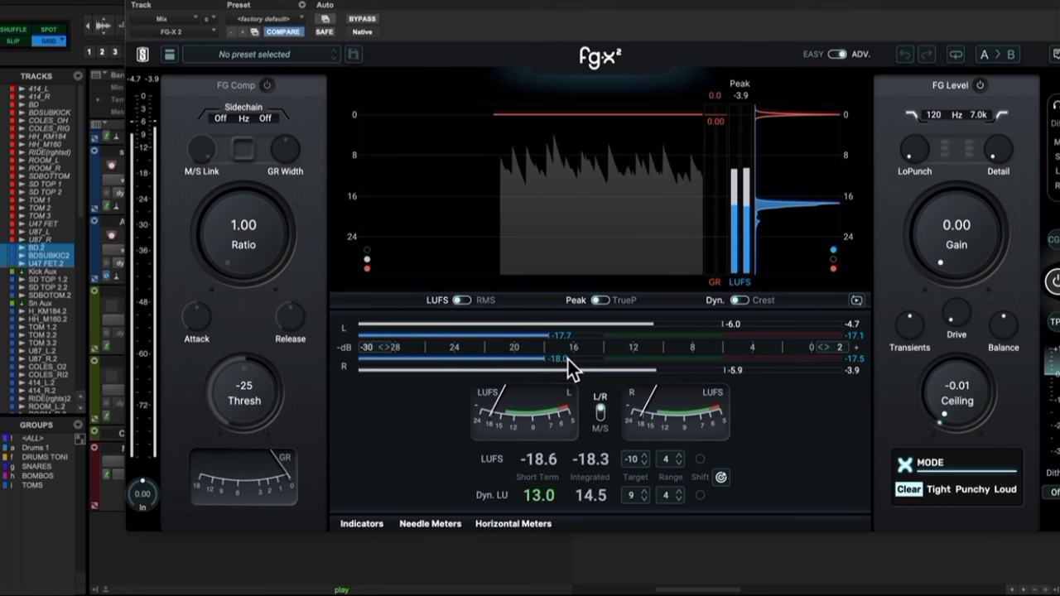
key(space)
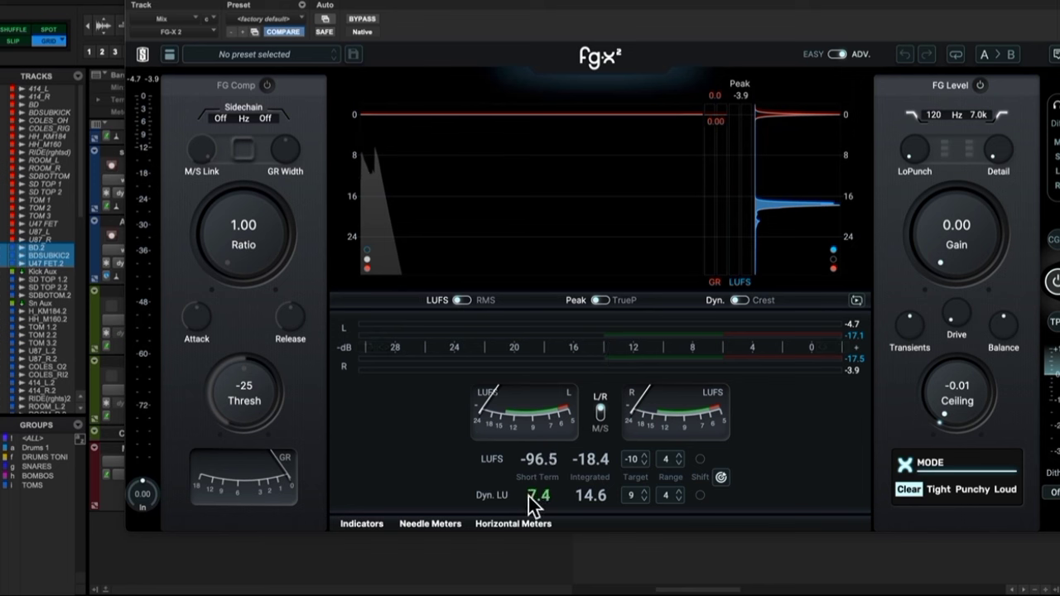
key(space)
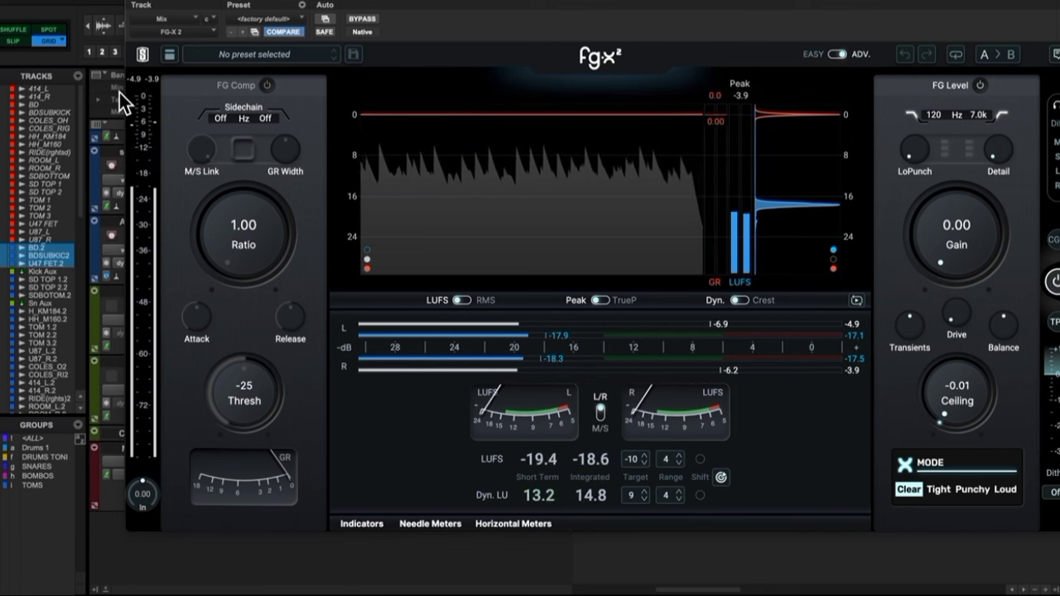
click(136, 3)
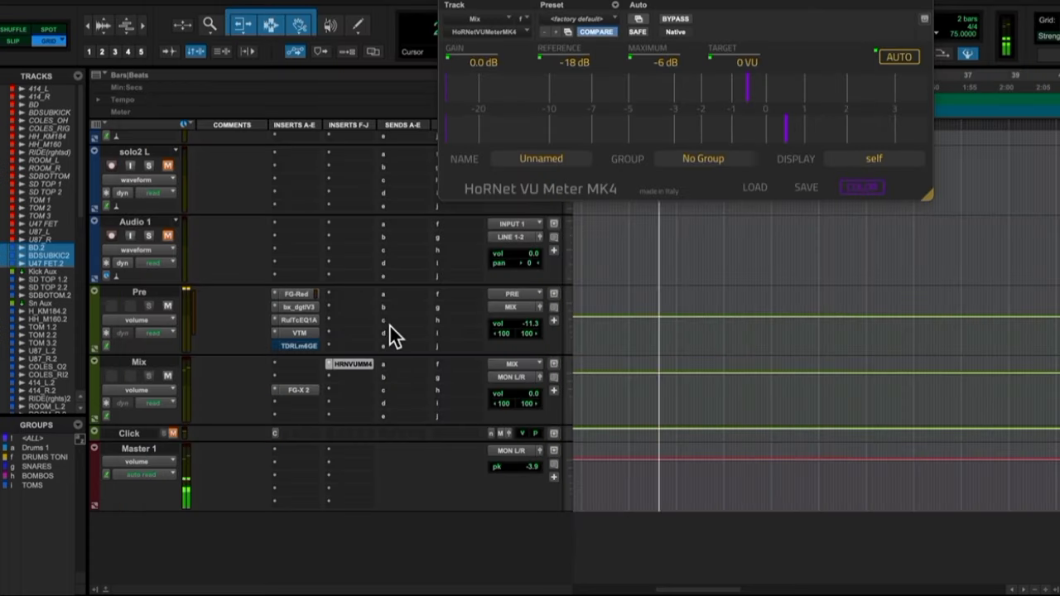
Check the FG-Red threshold and the Virtual Tape Machines input on the Pre track during playback, closing each plug-in.
click(300, 294)
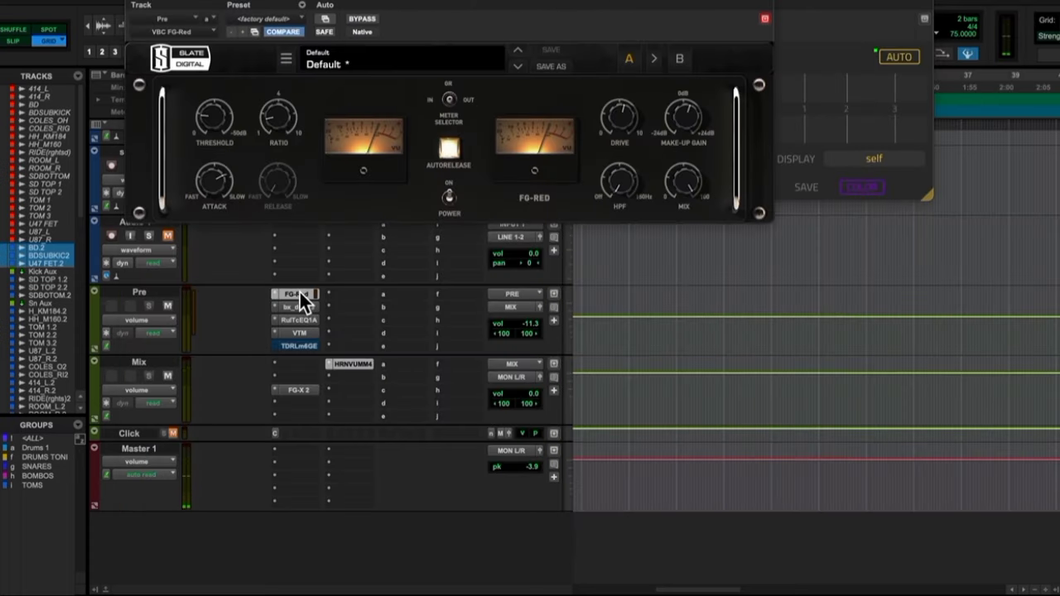
key(space)
mouse_move(211, 116)
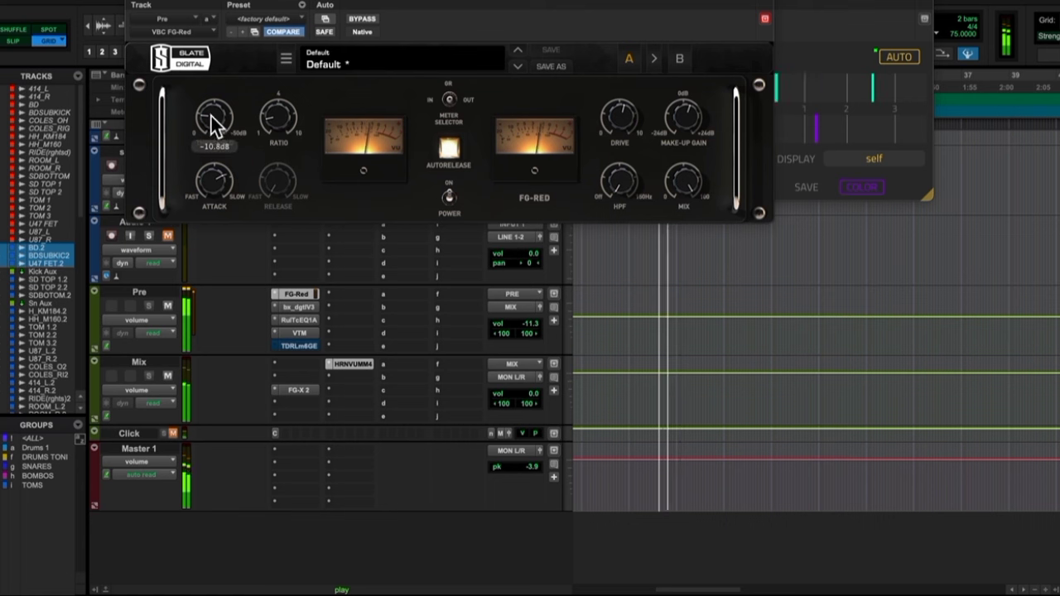
scroll(214, 118, up, 3)
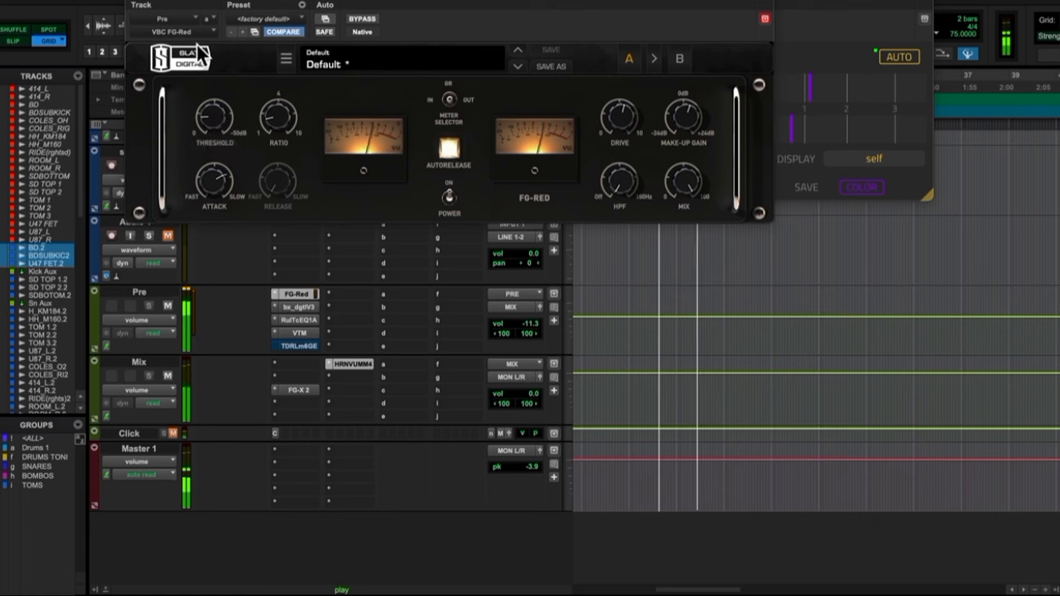
click(295, 293)
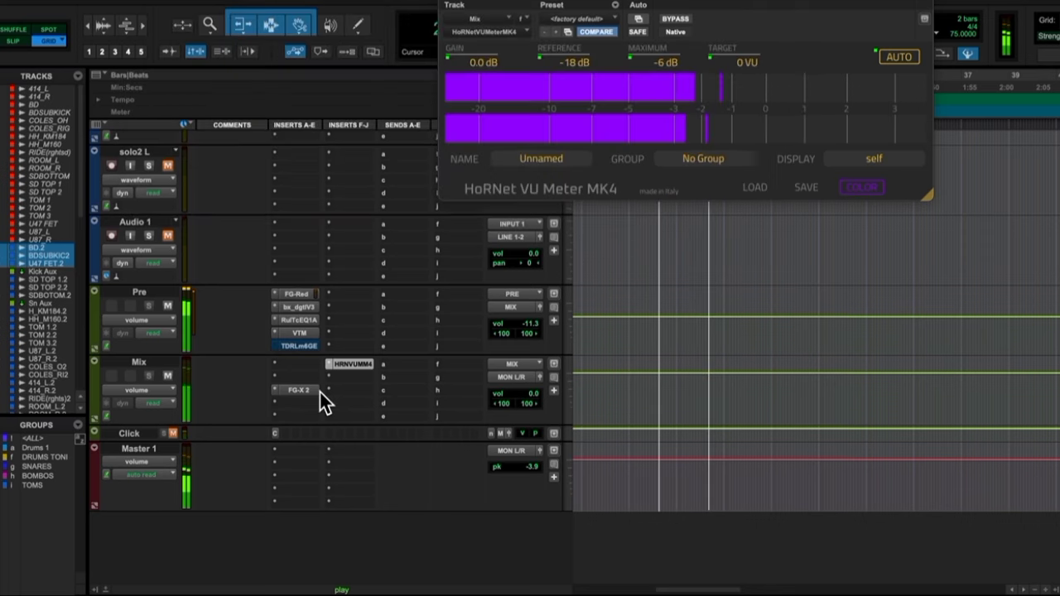
click(301, 334)
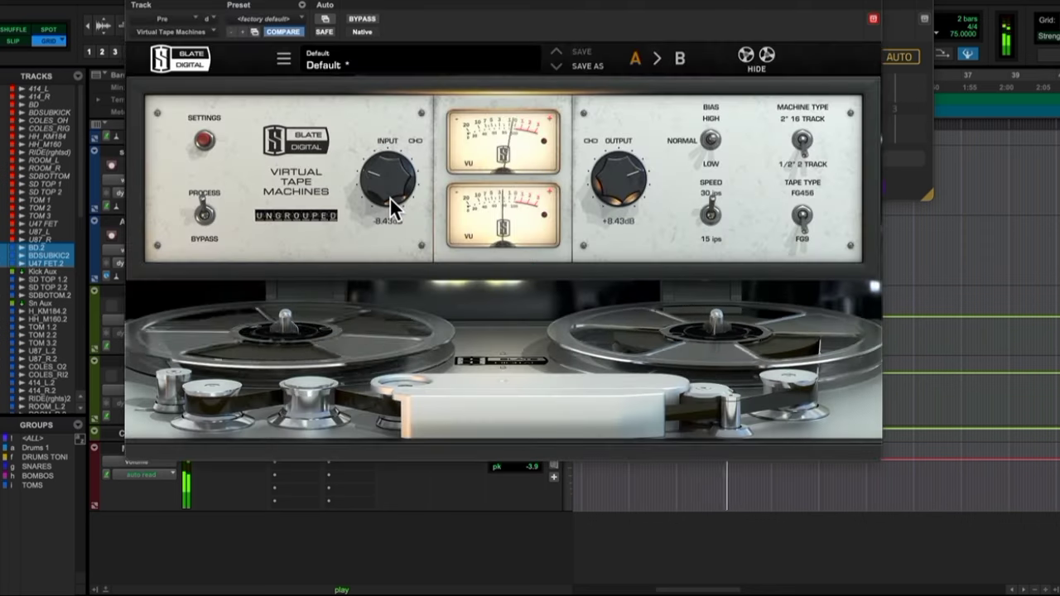
click(137, 7)
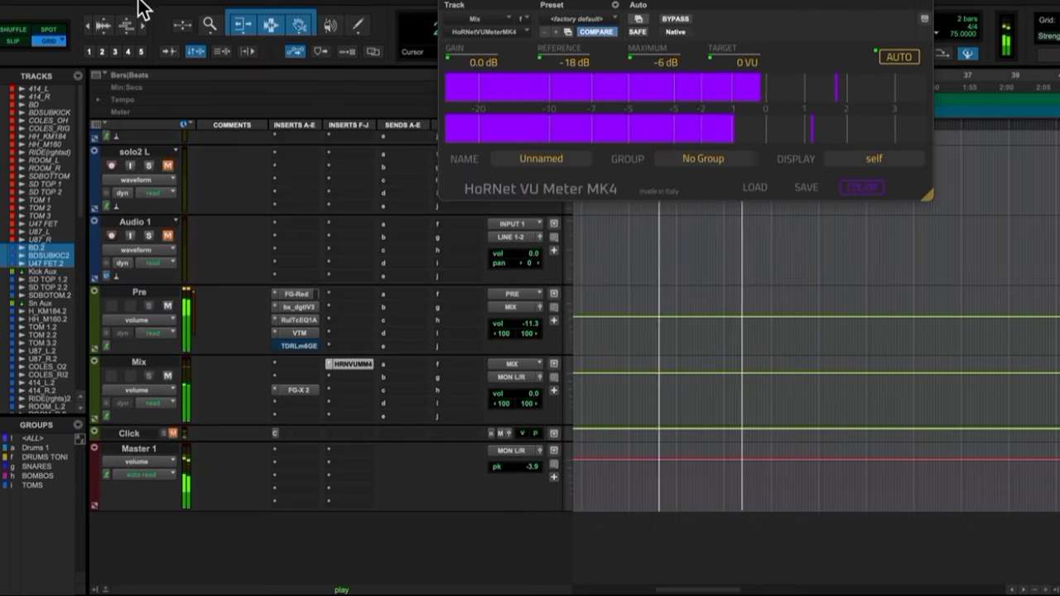
Take TDR Limiter 6 GE on the Pre track out of bypass and close the HoRNet VU meter.
right_click(302, 345)
click(323, 351)
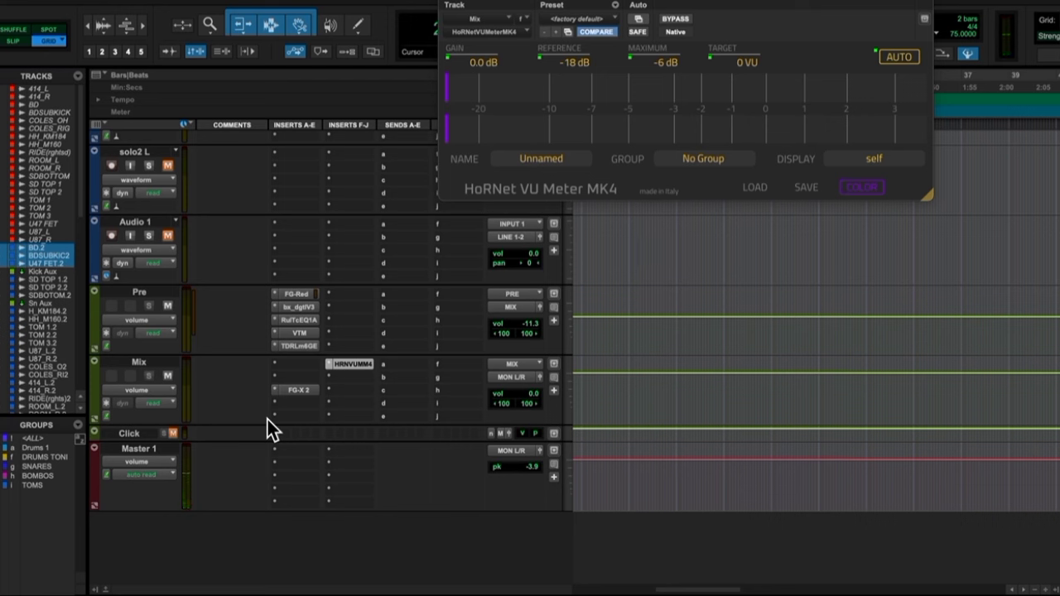
click(449, 7)
Play the mix and compare it twice with the whole Pre insert chain bypassed and active, then stop with it active.
key(space)
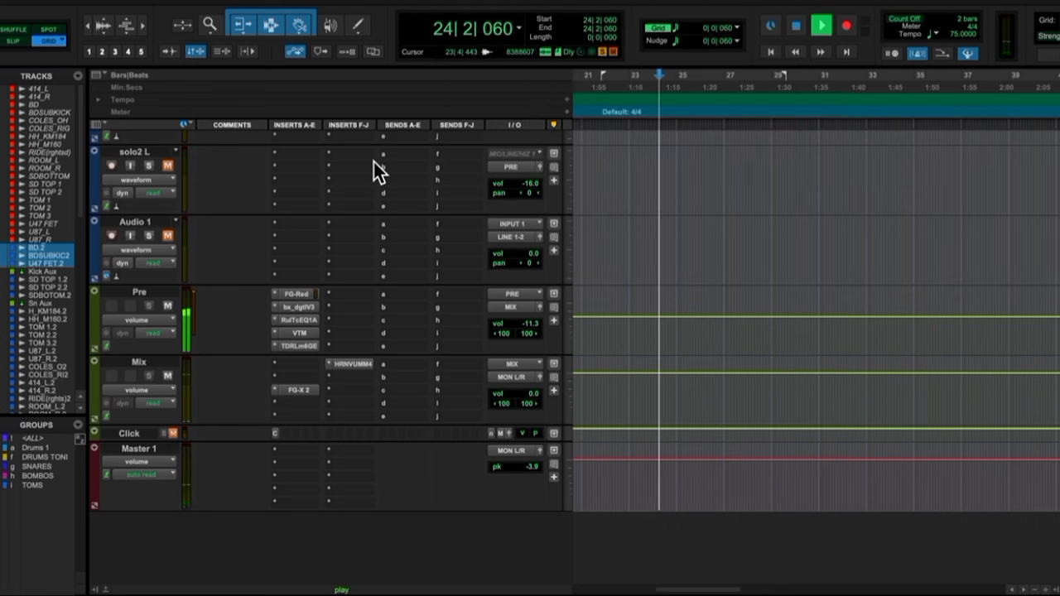
alt+super+click(301, 294)
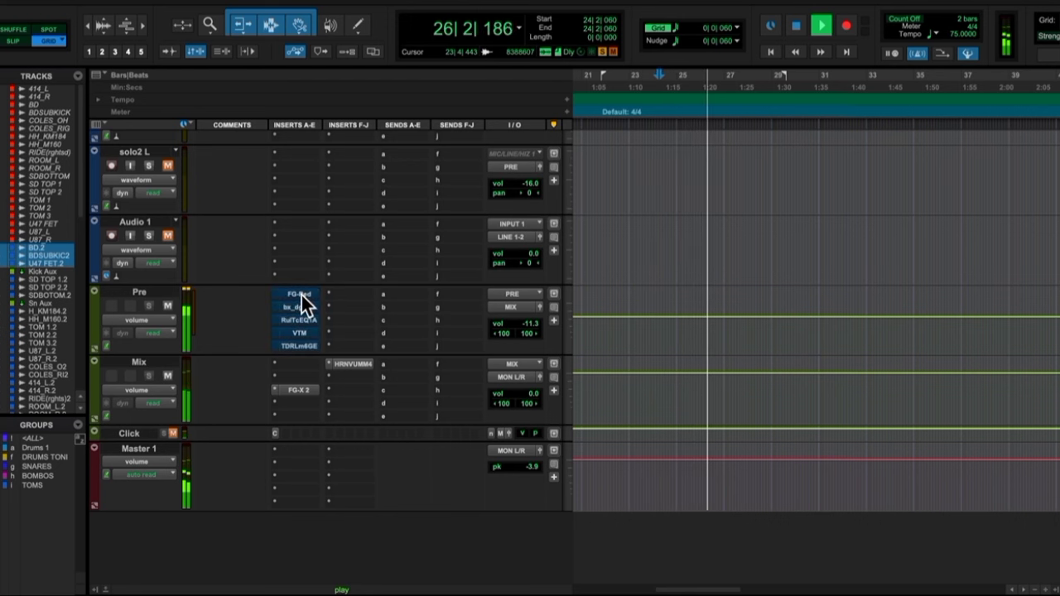
alt+super+click(300, 293)
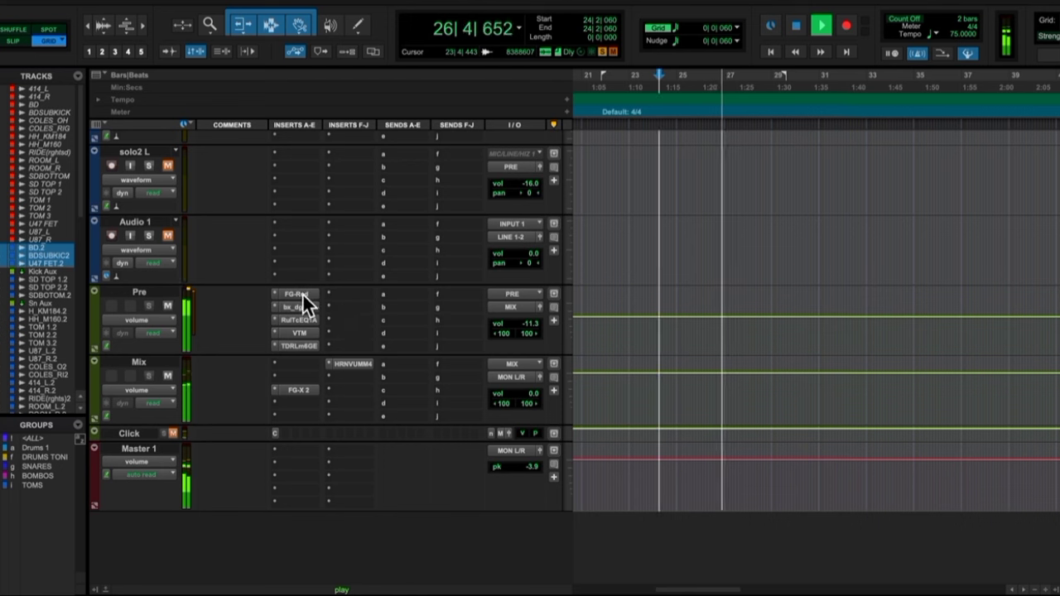
alt+super+click(302, 293)
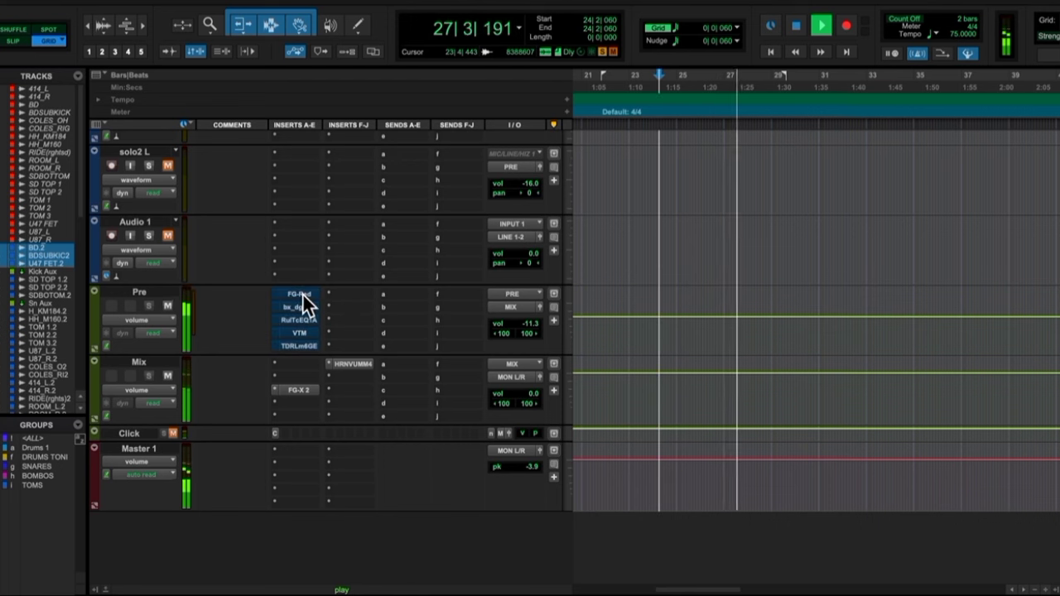
alt+super+click(302, 293)
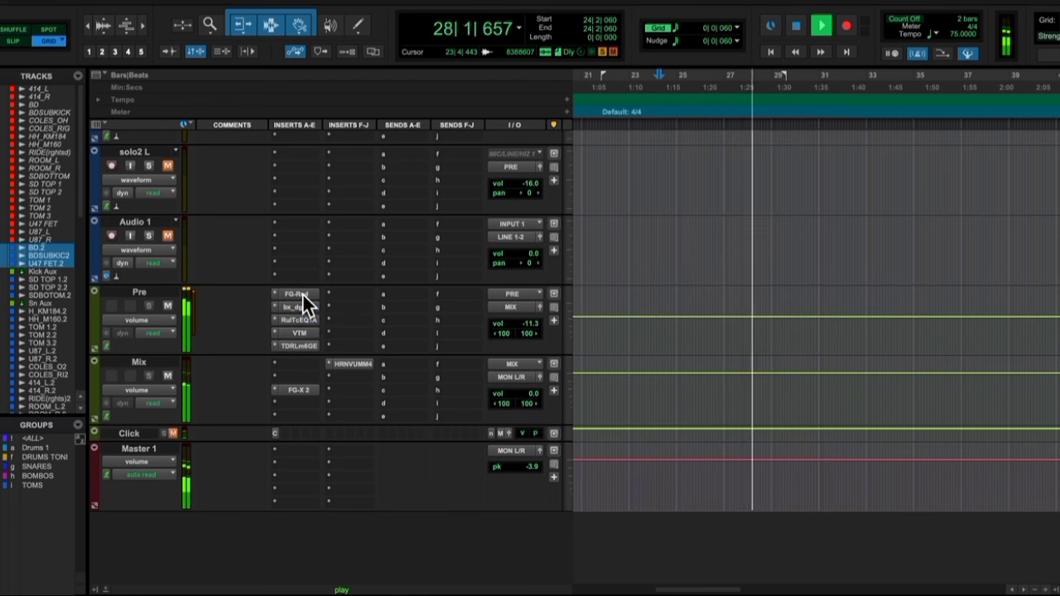
key(space)
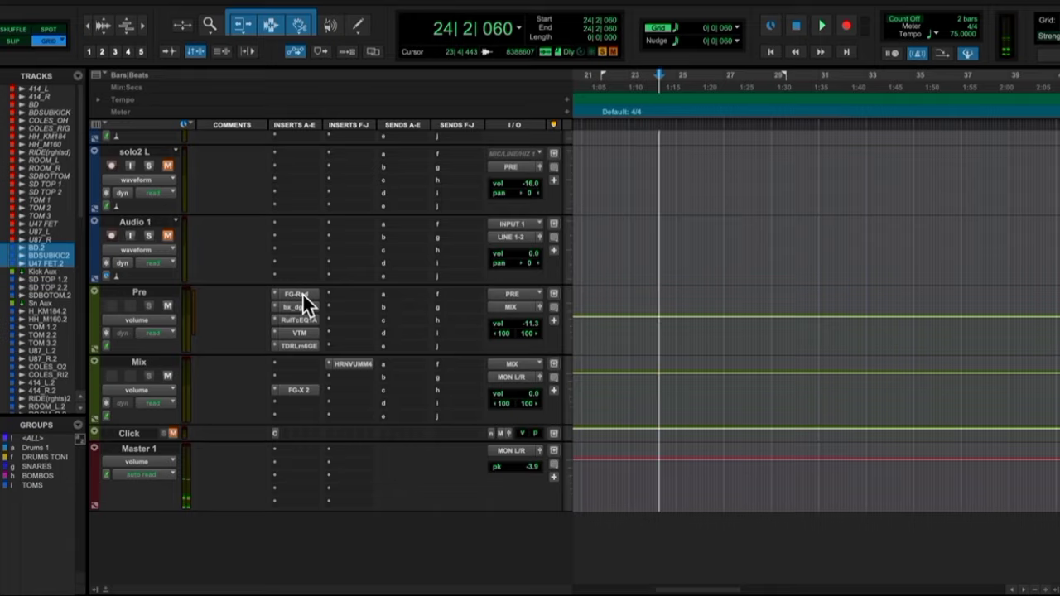
Look over the inserts and routing on the drum, bass and acoustic tracks, returning to the Pre and Mix buses.
scroll(330, 274, up, 15)
scroll(314, 534, down, 8)
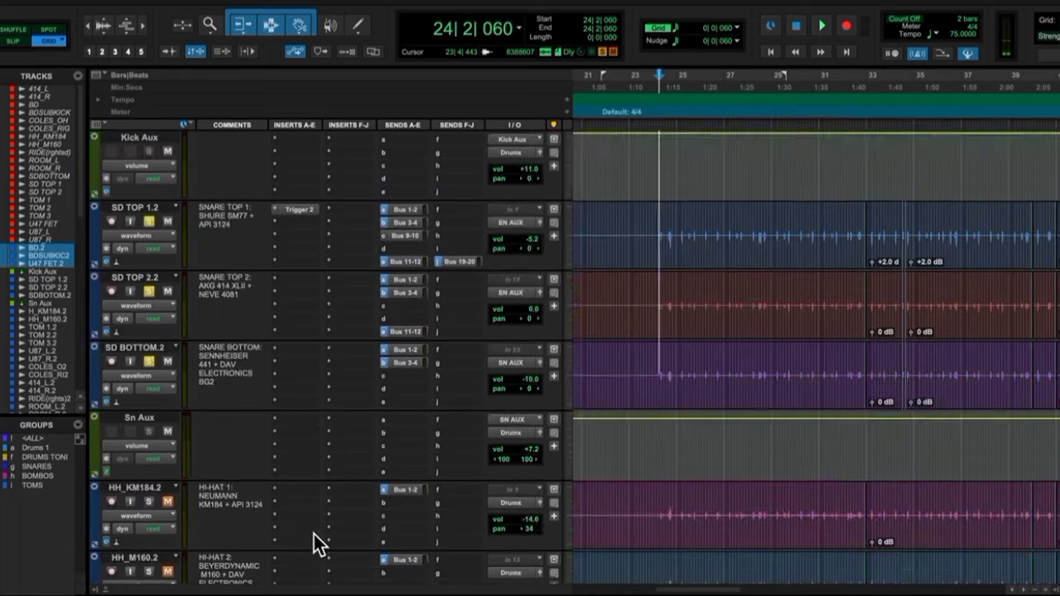
scroll(314, 534, up, 10)
scroll(314, 534, down, 5)
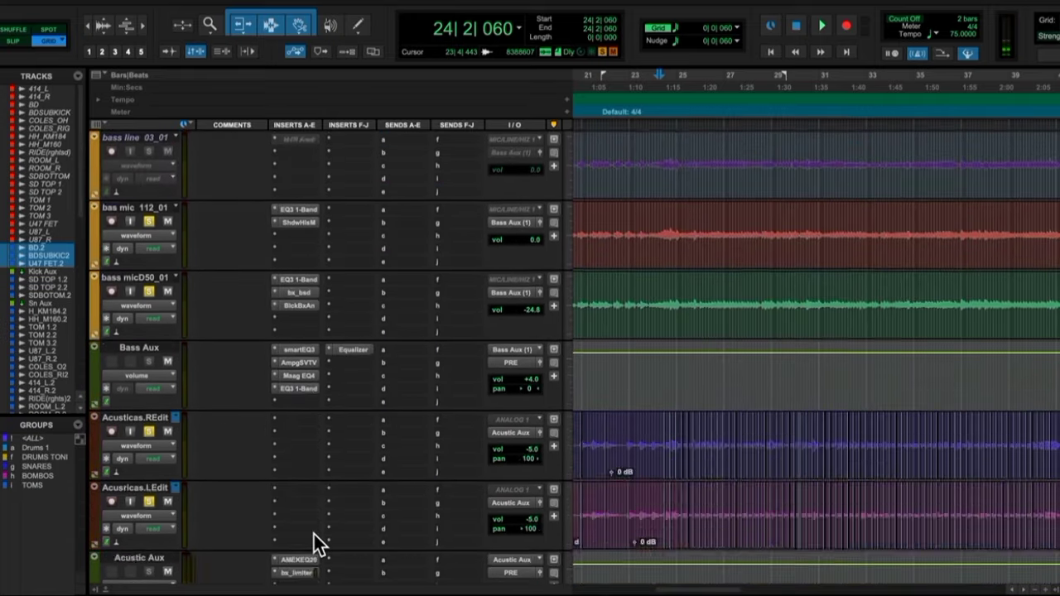
scroll(314, 534, down, 10)
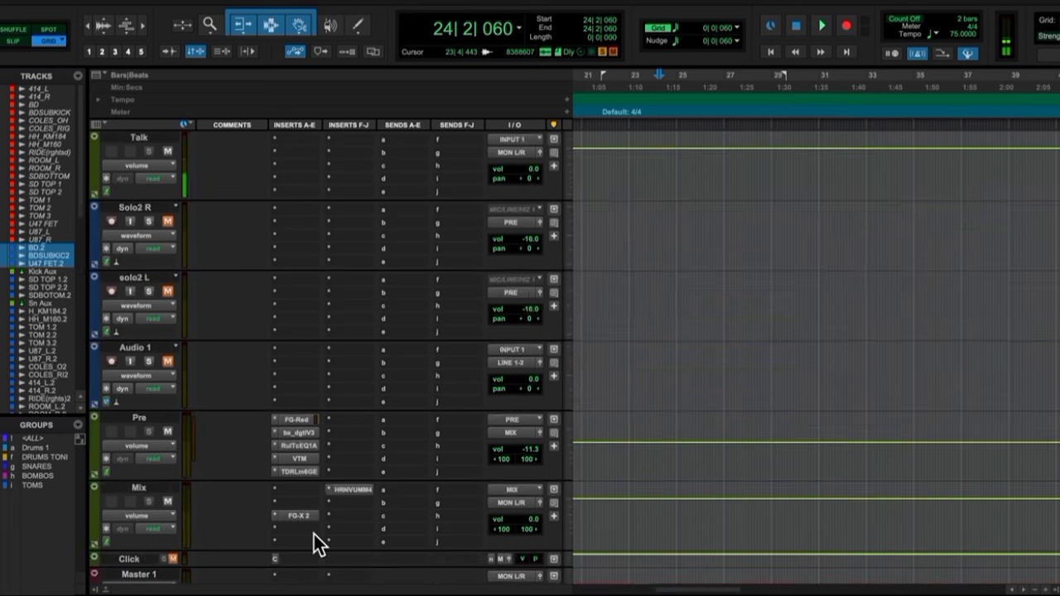
scroll(314, 534, up, 1)
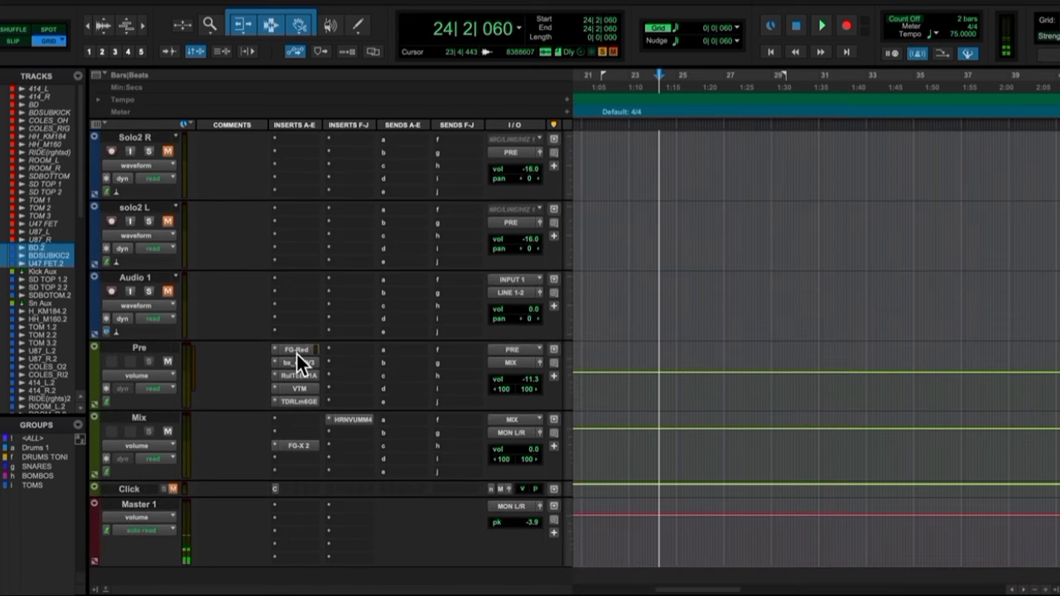